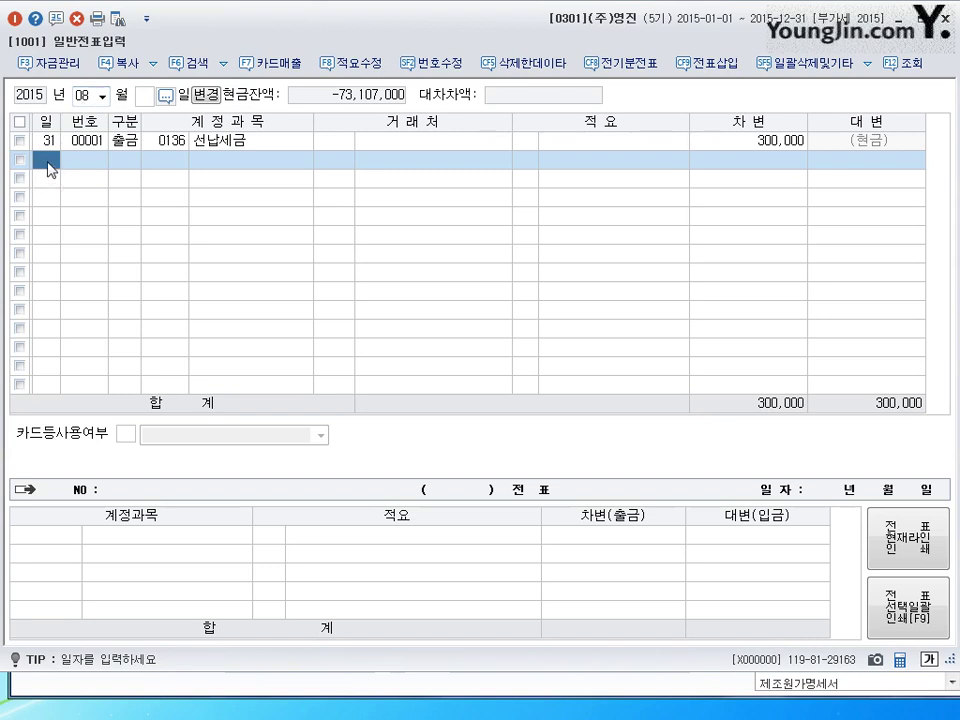
Step: Enter a debit line dated August 1 for account 0153 원재료 with an amount of 1,200,000
text(31)
key(Return)
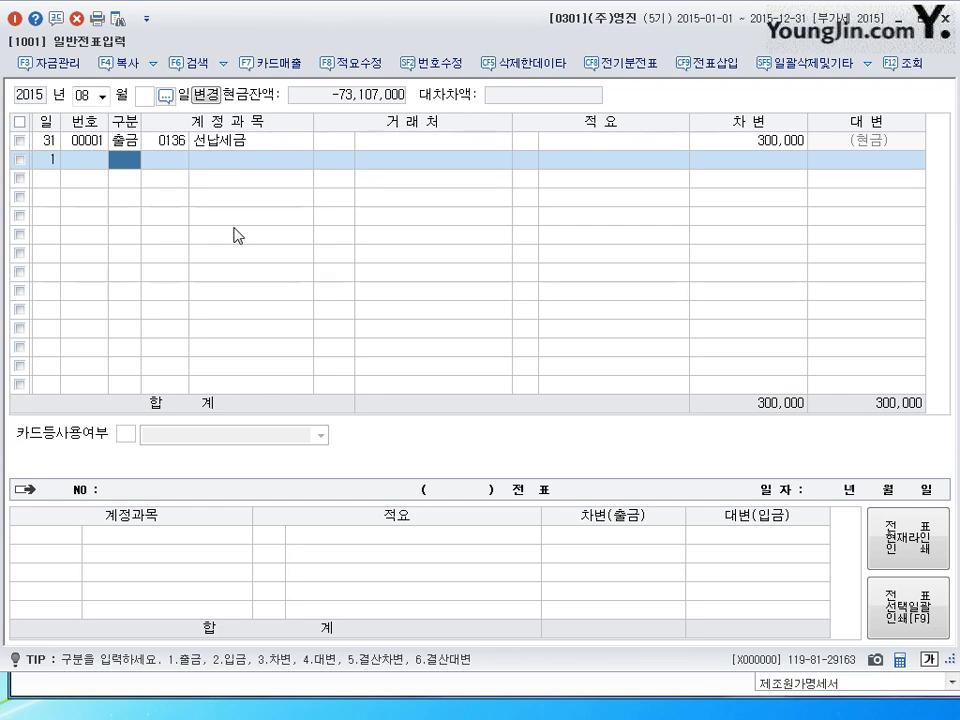
text(3)
key(Return)
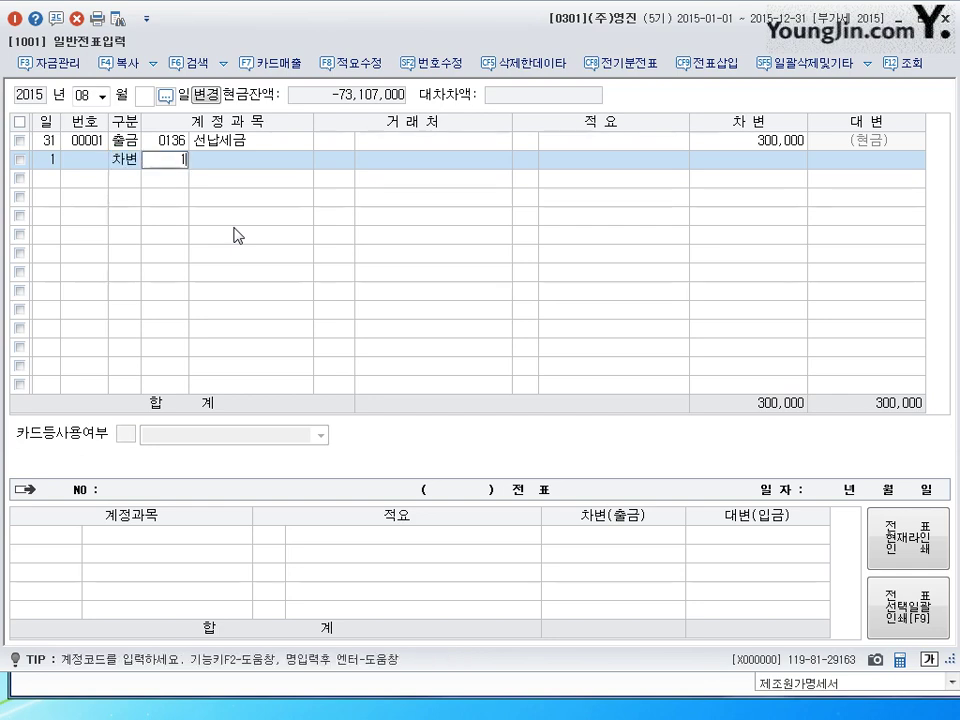
text(153)
key(Return)
key(Return)
key(Return)
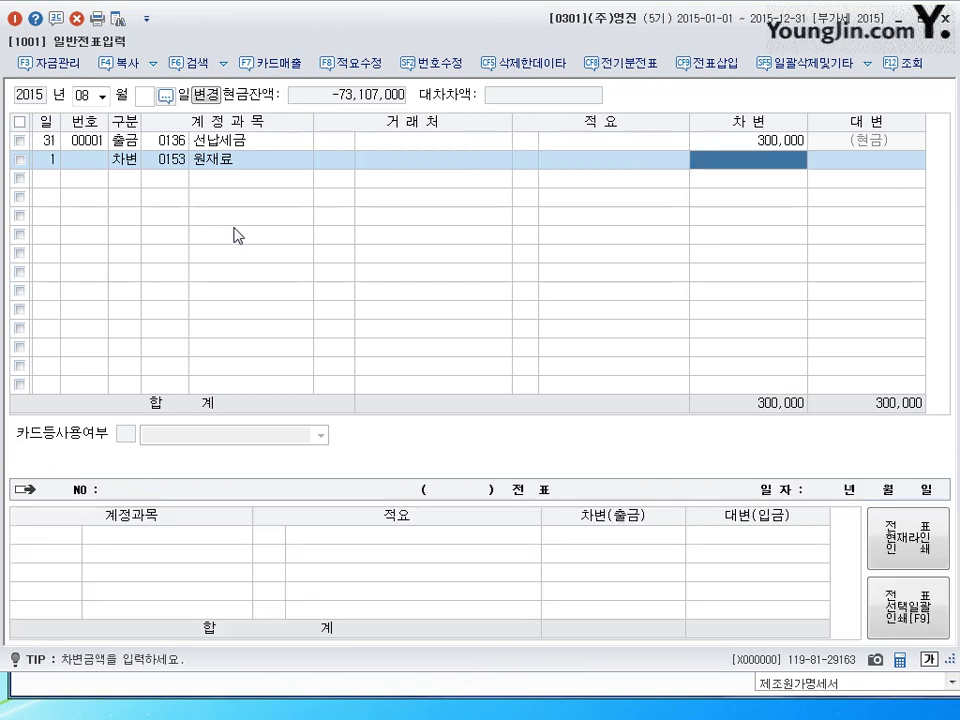
text(1,200)
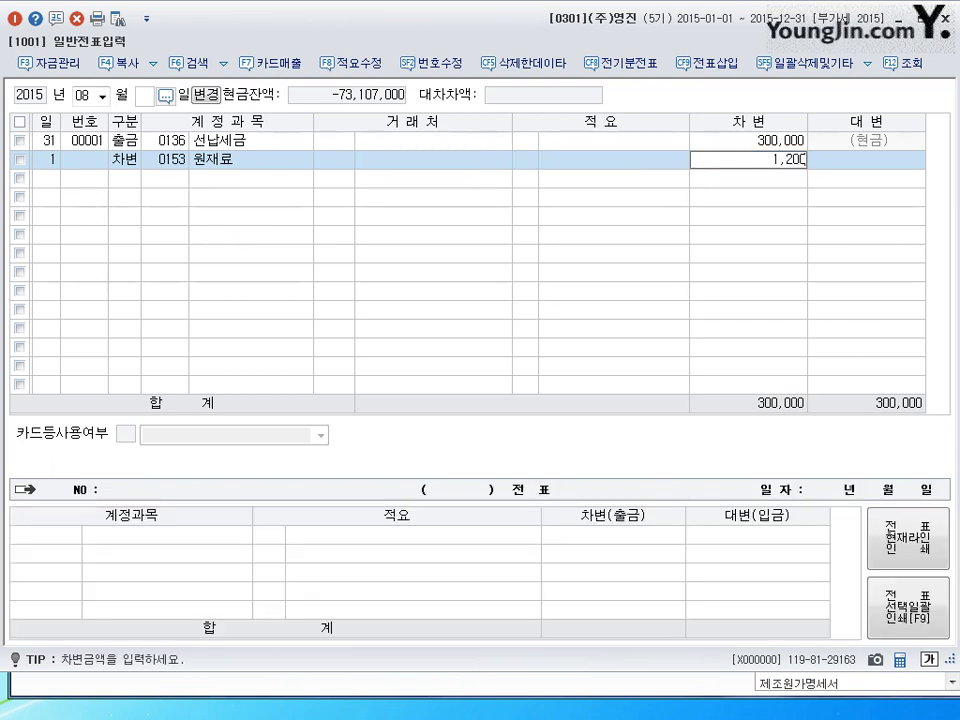
text(,000)
key(Return)
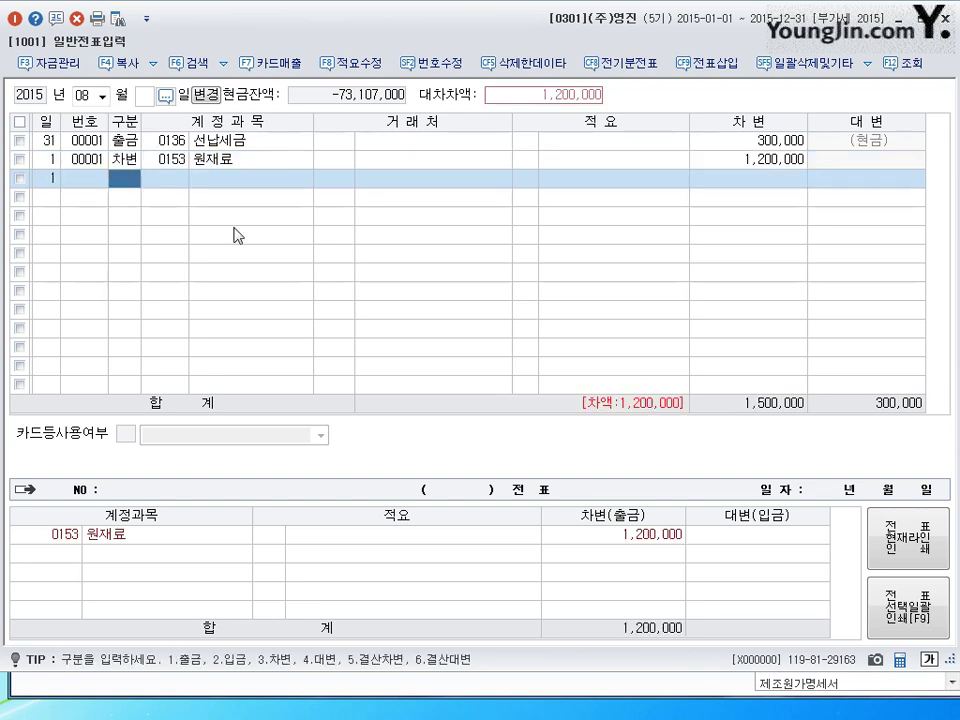
Step: Add a credit line to the August 1 voucher for account 0101 현금 with an amount of 200,000
text(4101)
key(Return)
key(Return)
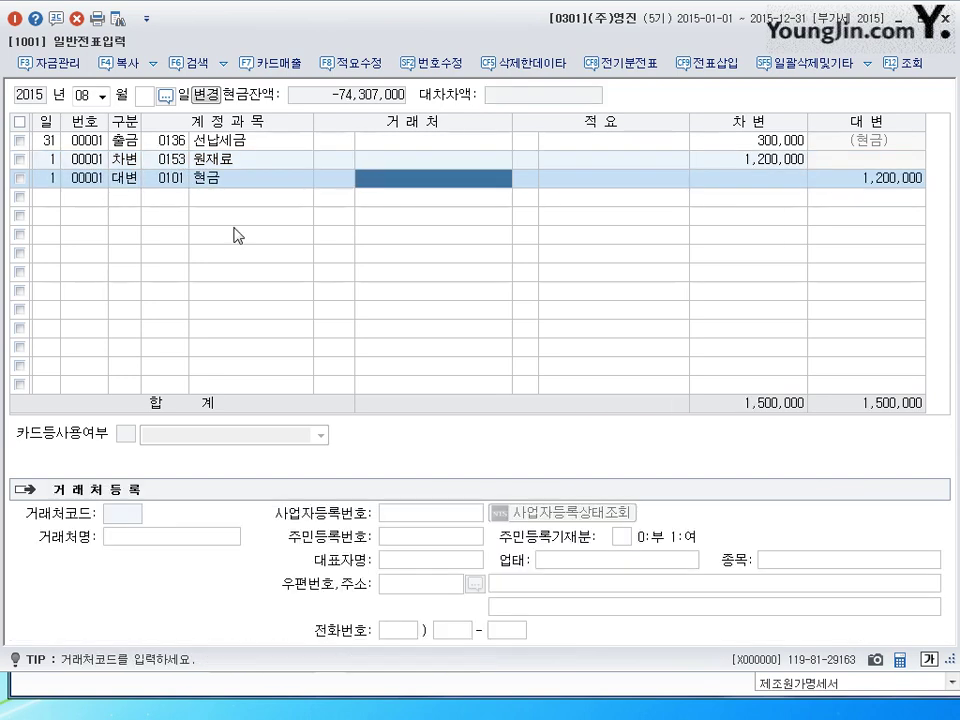
key(Return)
key(Return)
text(200000)
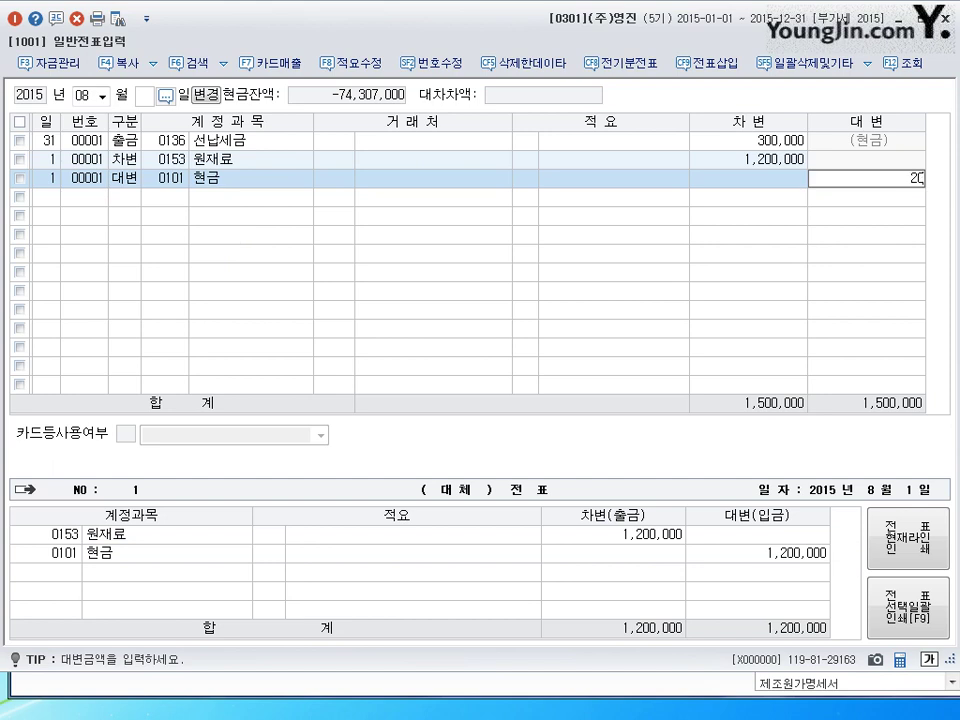
key(Return)
Step: Complete the August 1 voucher with a 1,000,000 credit line for account 0251 외상매입금 and partner (주)일신산업
text(4251)
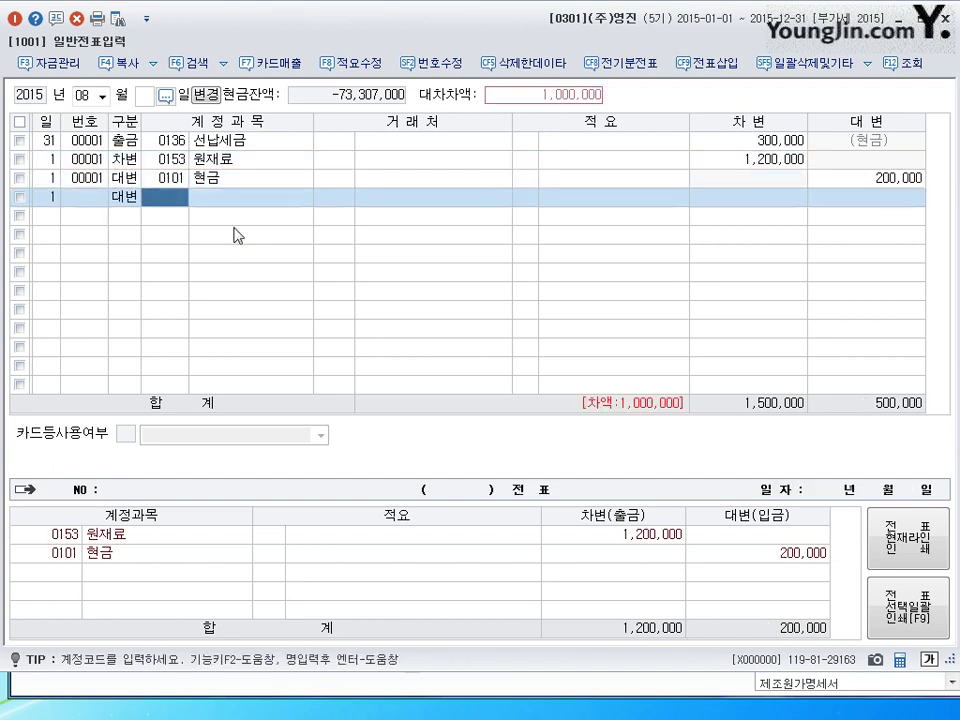
key(Return)
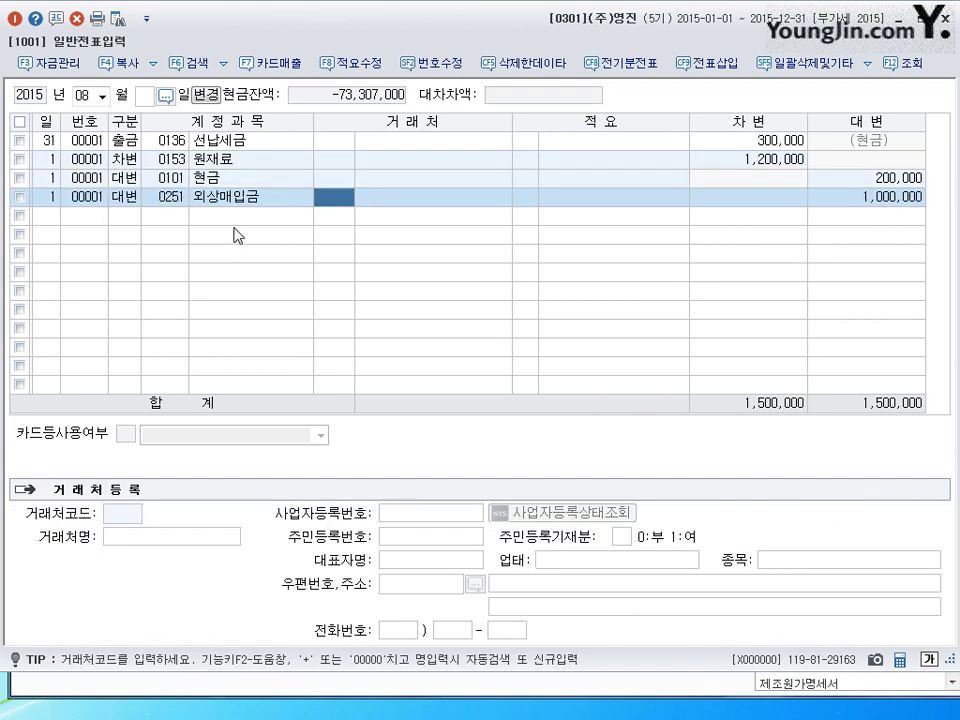
text(일시)
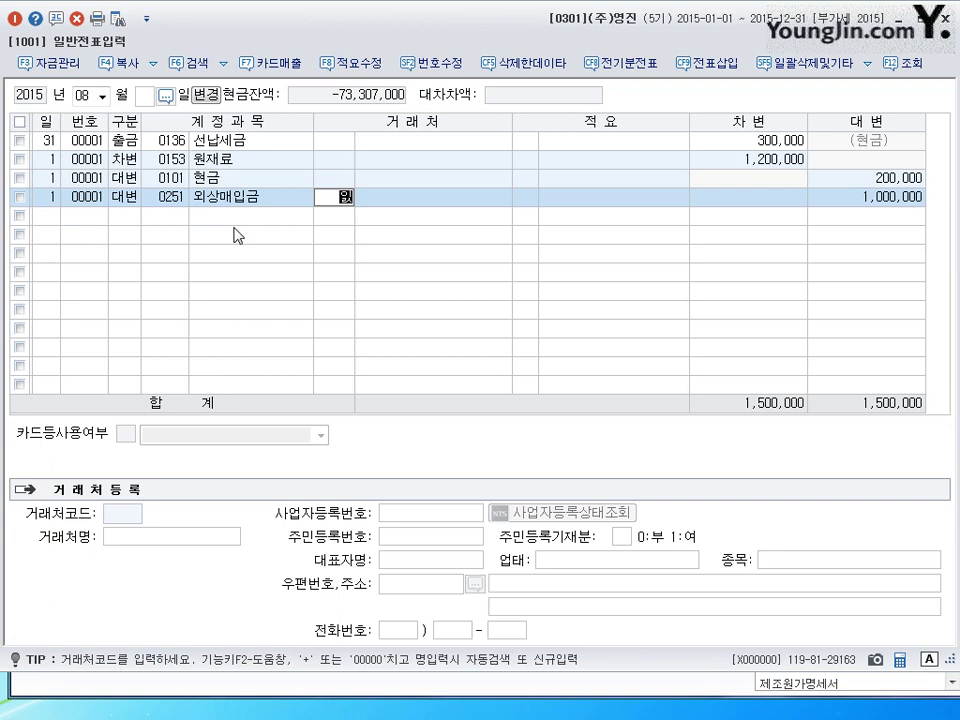
key(Return)
key(Return)
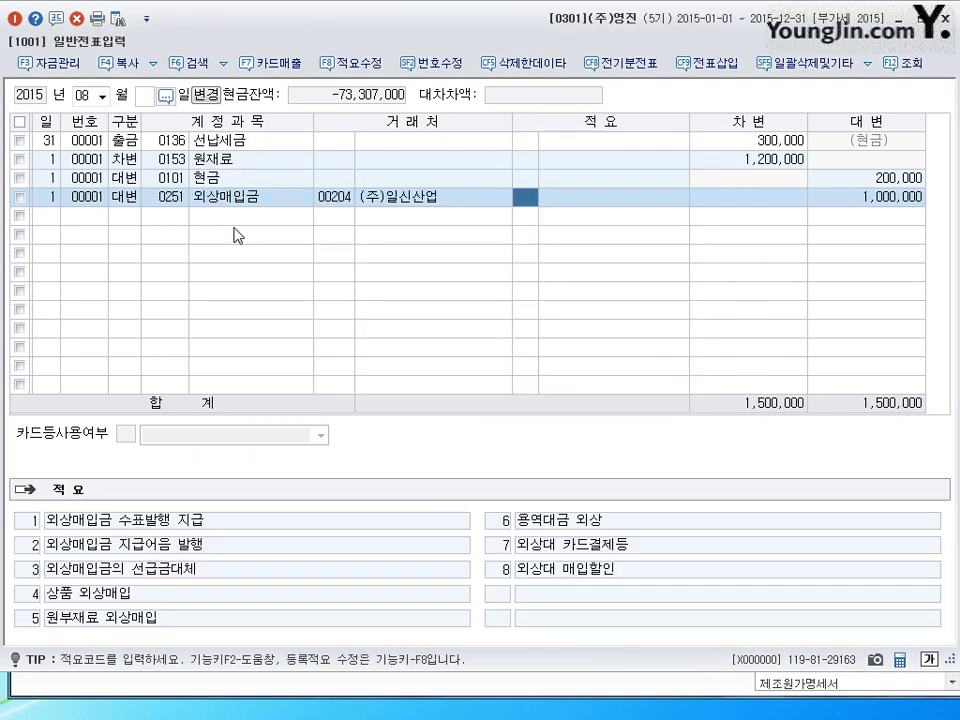
key(Return)
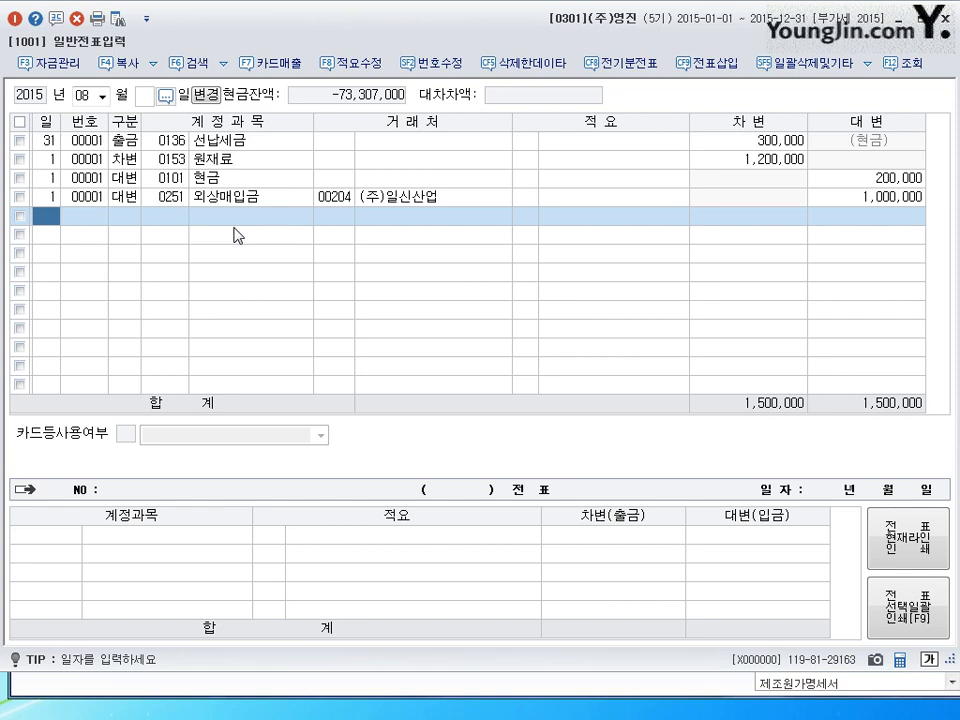
Step: Begin a debit line dated August 2 for account 0251 외상매입금
text(2)
key(Return)
text(3)
key(Return)
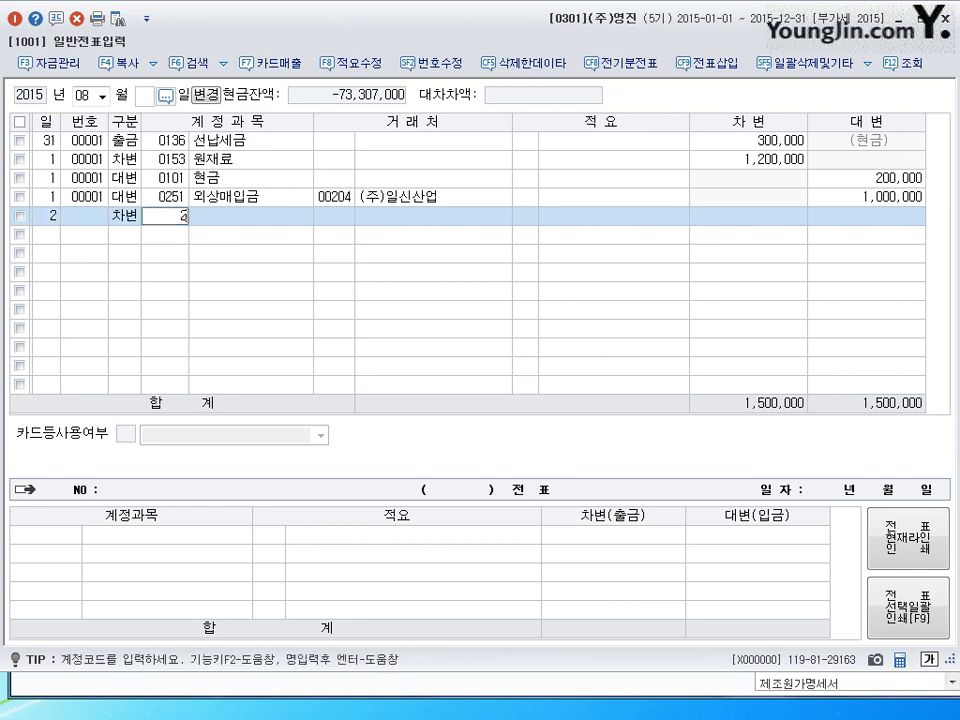
text(251)
key(Return)
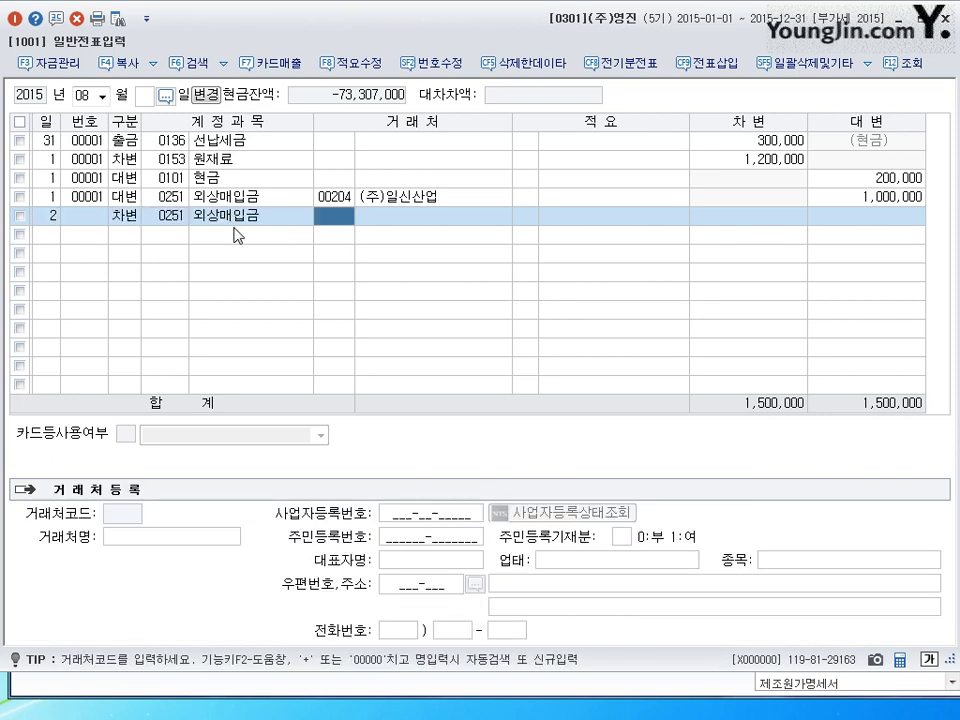
Step: Assign partner (주)금강 to the August 2 debit line and set its amount to 2,800,000
text(ㄱ)
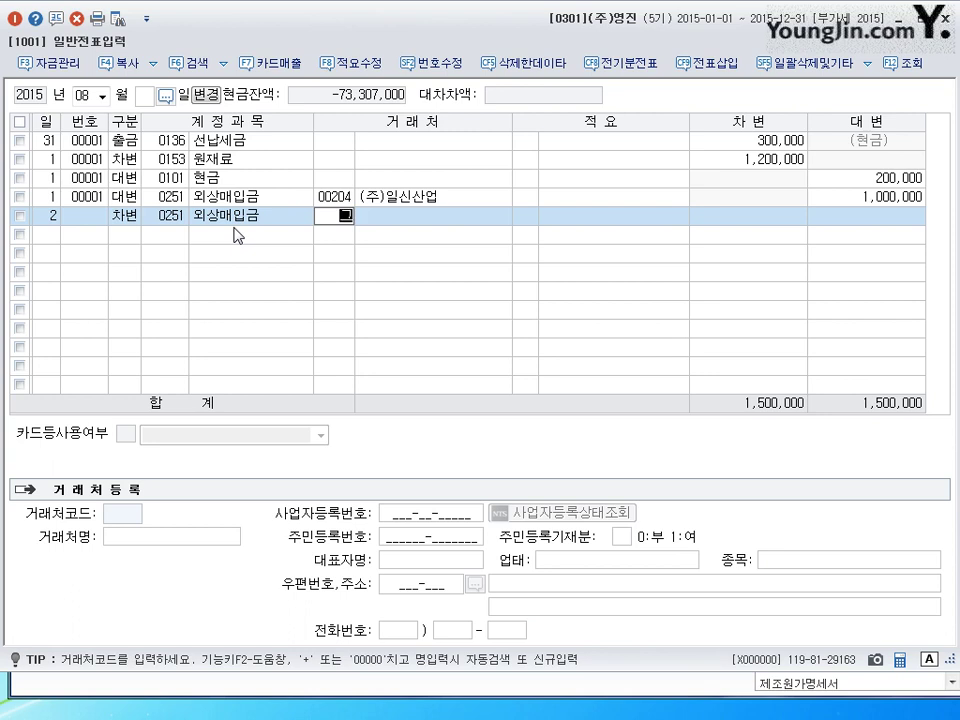
text(ㅁ)
text(강)
key(Return)
key(Return)
key(Return)
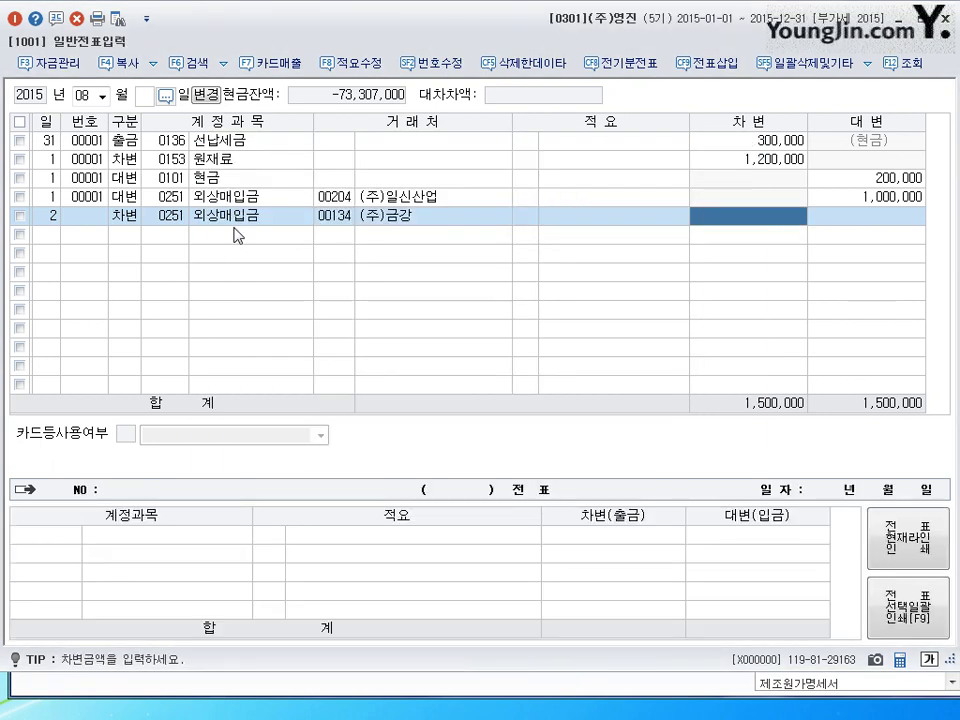
text(2800000)
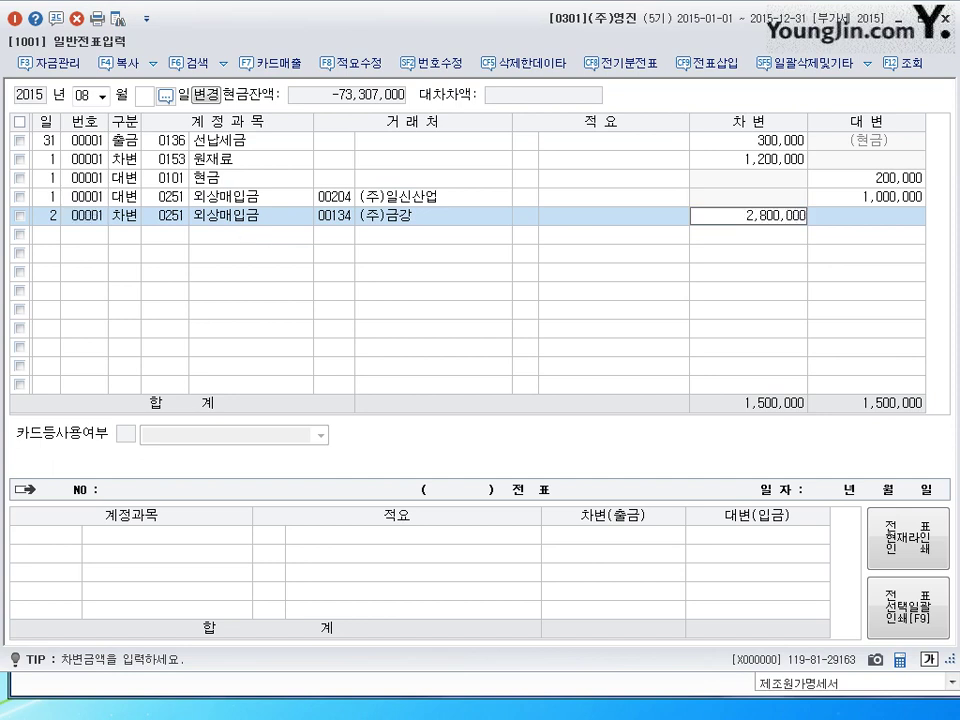
key(Return)
Step: Complete the August 2 voucher with a 2,800,000 credit line for account 0102 당좌예금
text(4103)
key(Return)
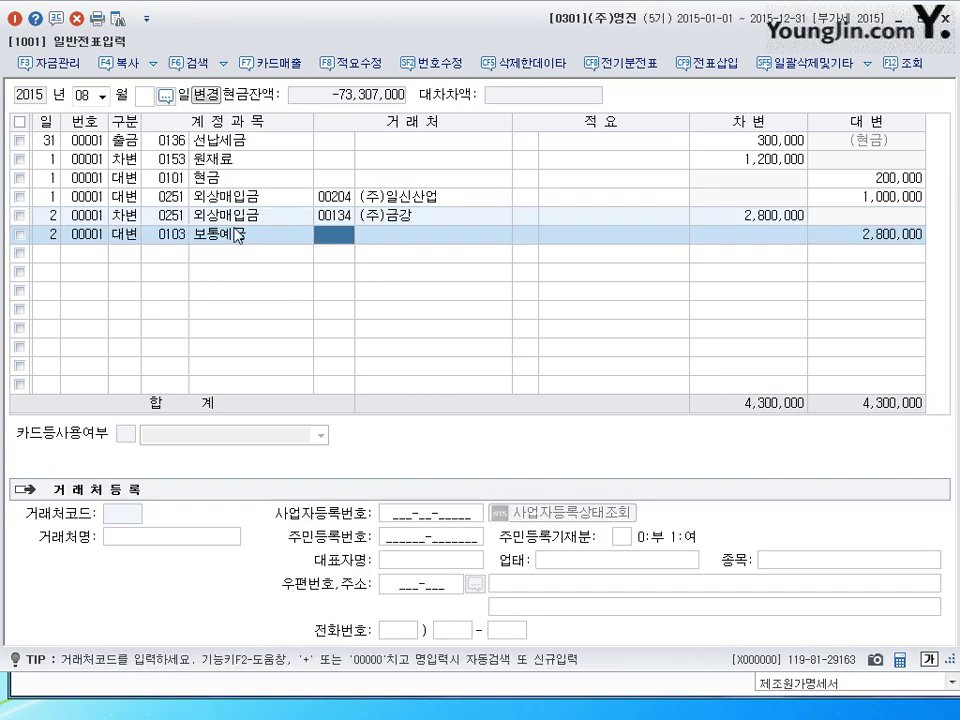
click(238, 234)
text(102)
key(Return)
key(Return)
key(Return)
Step: Begin a debit line dated August 3 for account 0251 외상매입금
text(3)
key(Return)
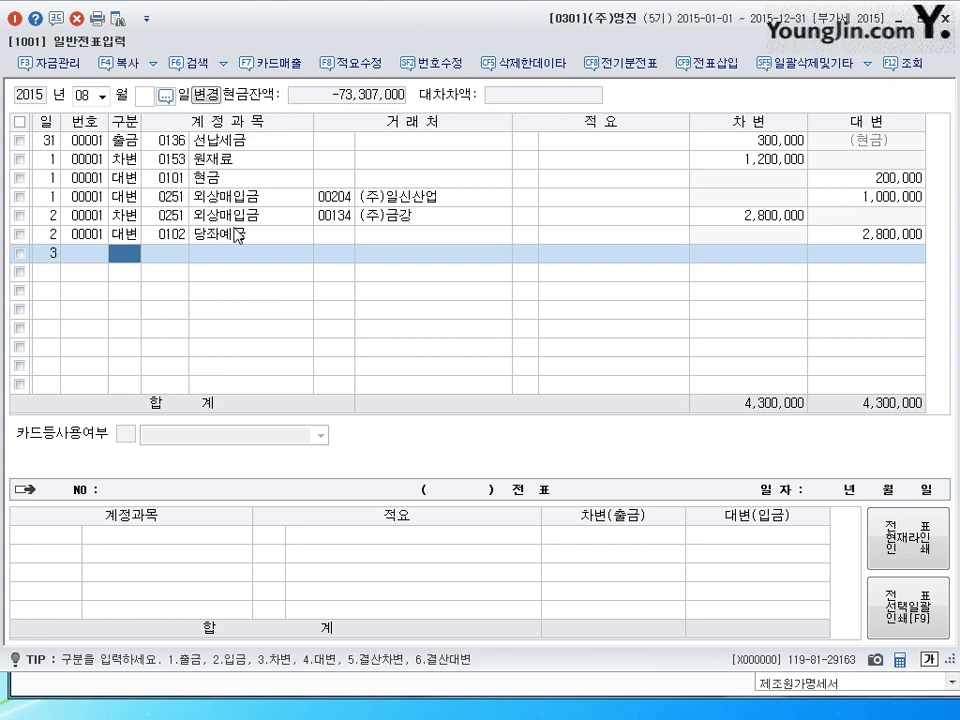
text(3)
key(Return)
text(251)
key(Return)
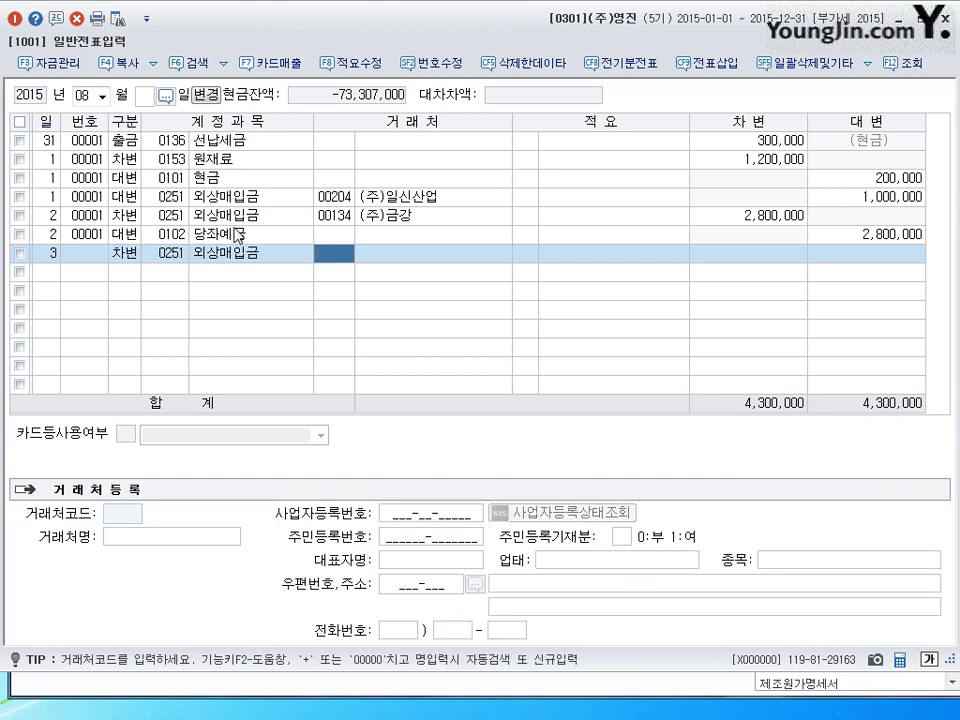
Step: Assign partner (주)성실기업 to the August 3 debit line and set its amount to 3,800,000
text(서ㅇ시)
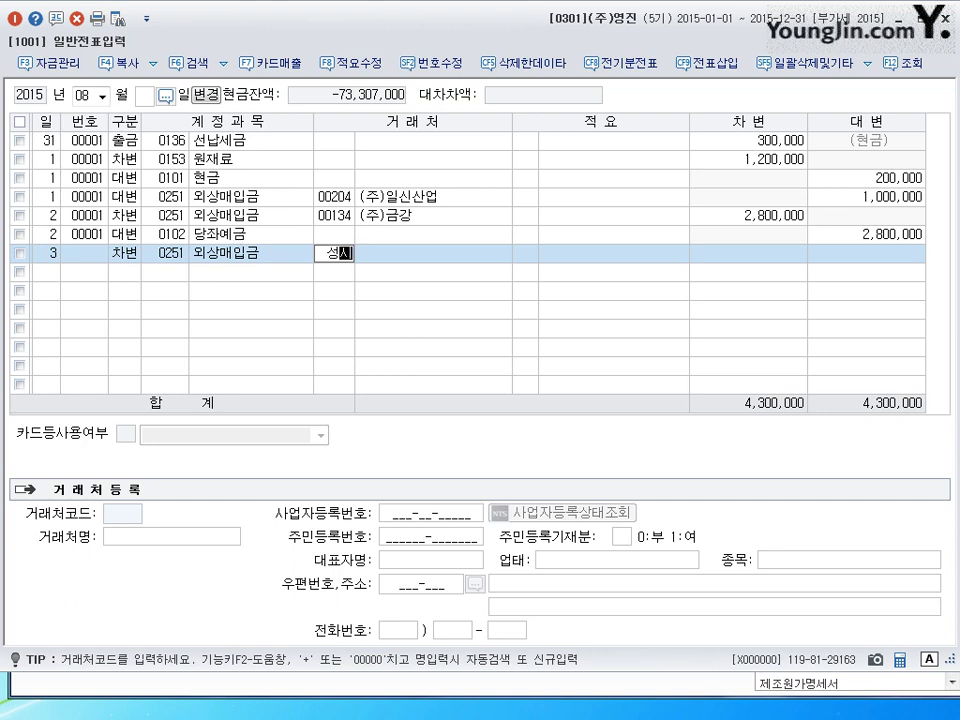
text(ㄹ)
key(Return)
key(Return)
key(Return)
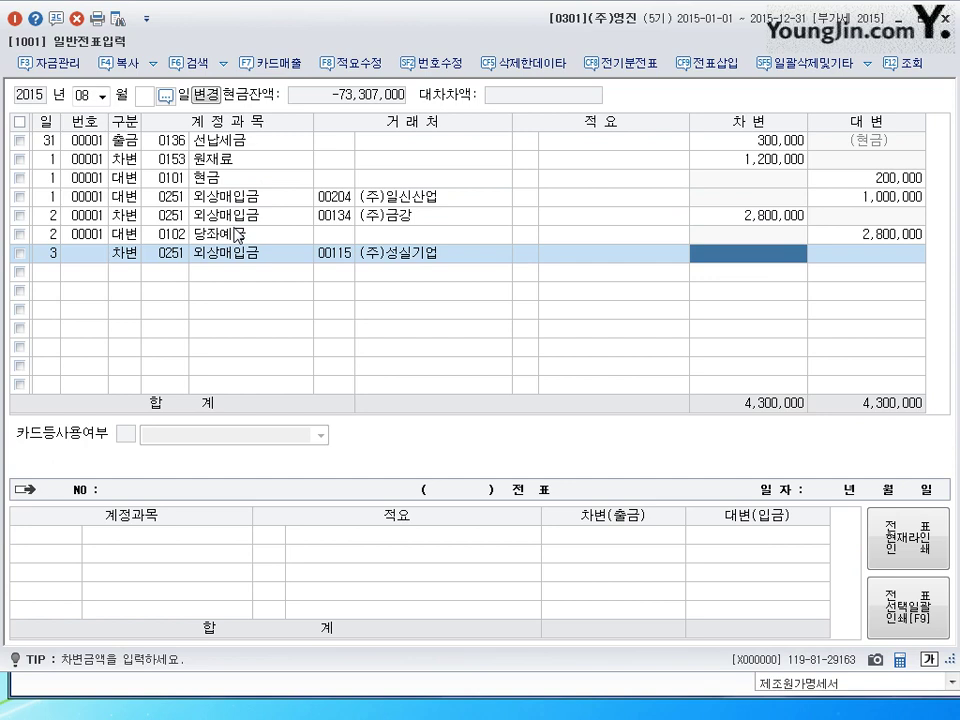
text(3800000)
key(Return)
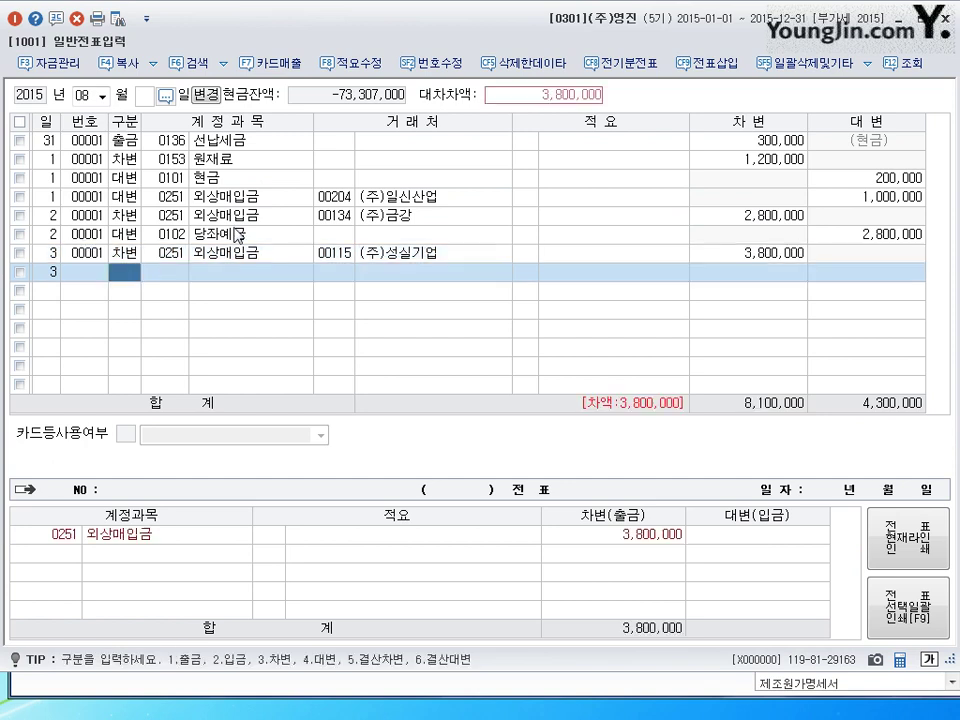
Step: Add a 2,700,000 credit line to the August 3 voucher for account 0108 외상매출금 and partner (주)성실기업
text(4108)
key(Return)
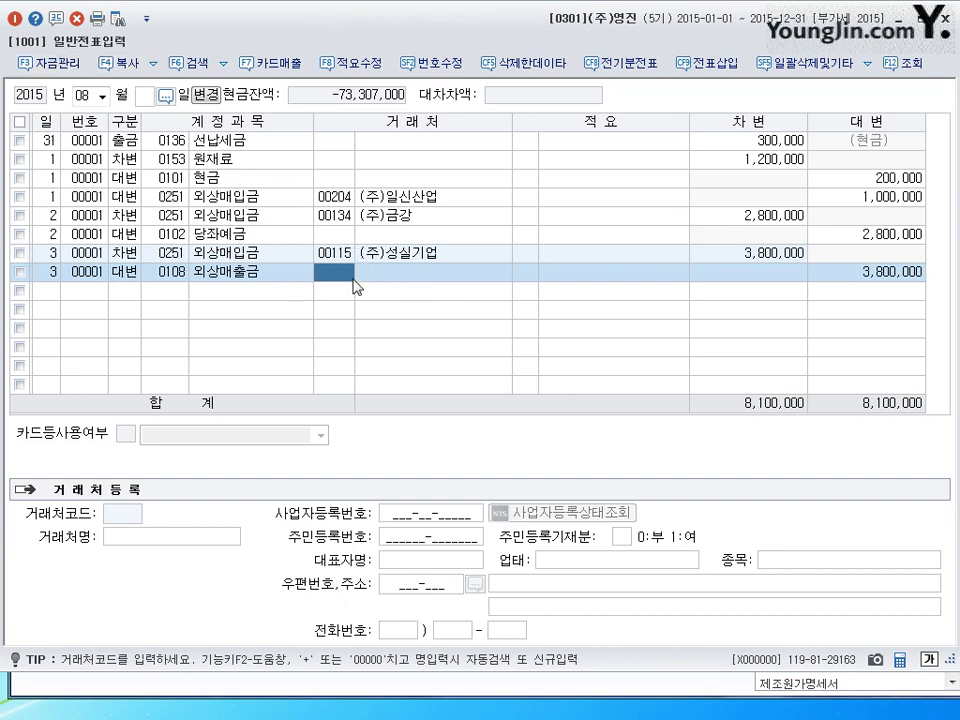
key(Return)
key(Return)
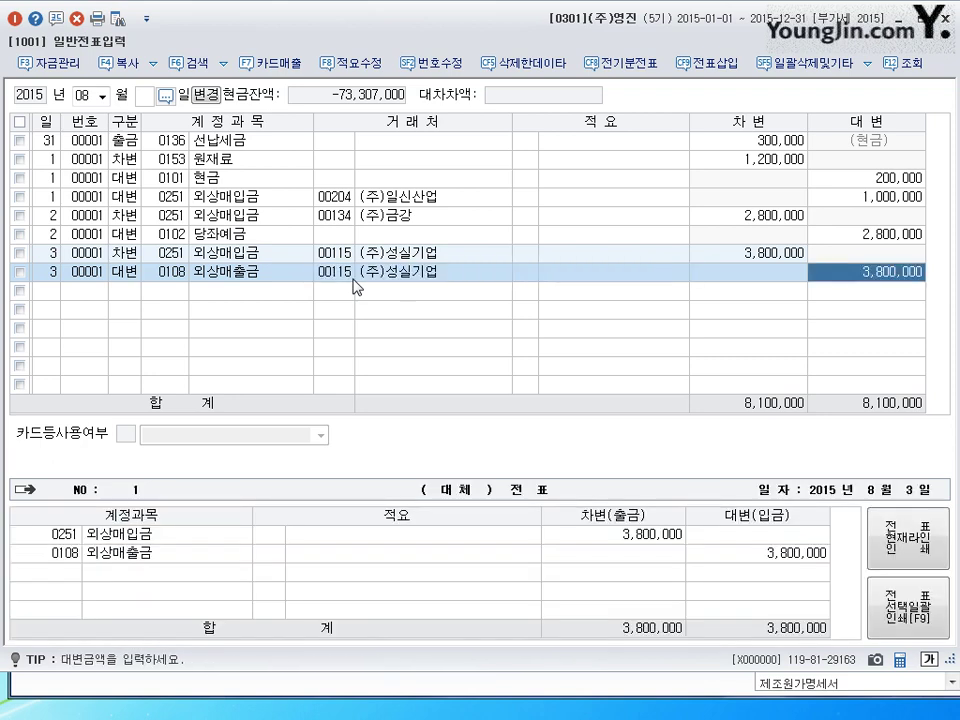
text(2700000)
key(Return)
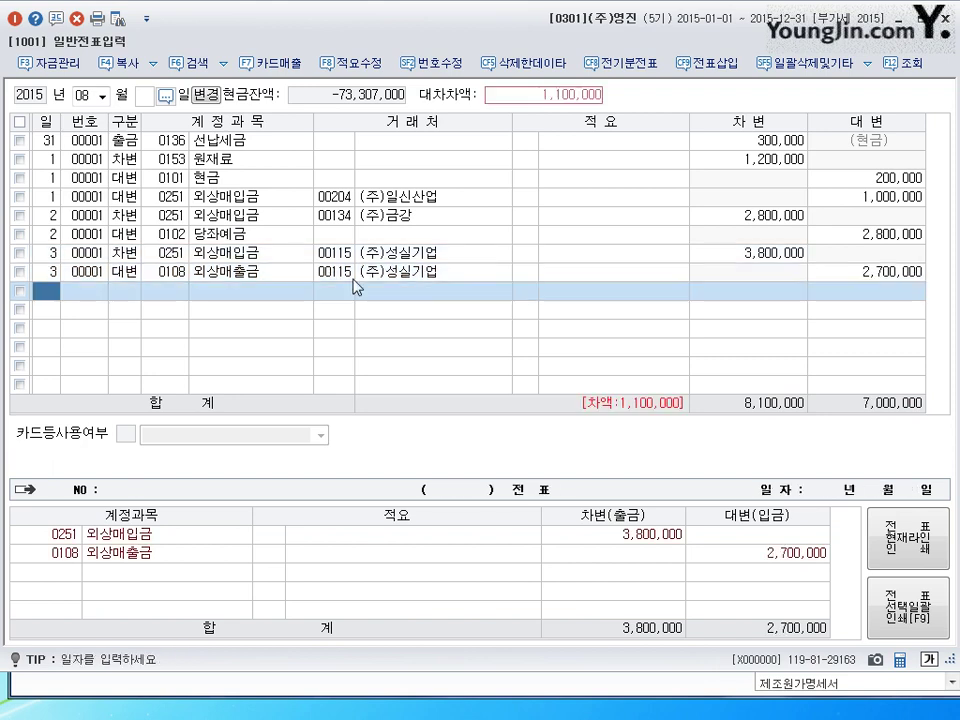
Step: Complete the August 3 voucher with a 1,100,000 credit line for account 0102 당좌예금
text(0102)
key(Return)
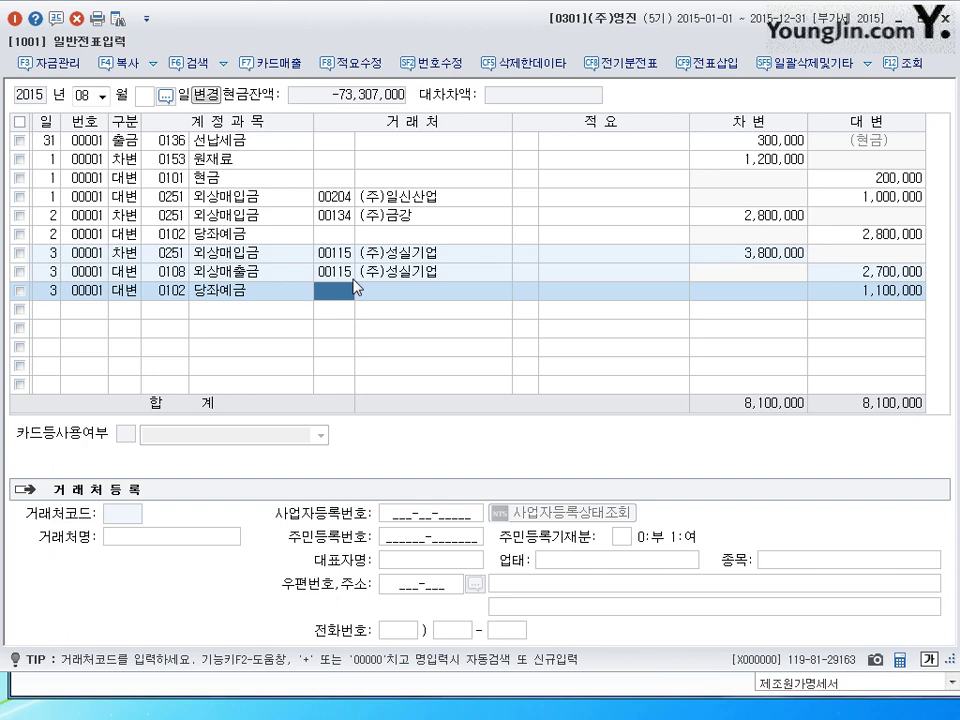
key(Return)
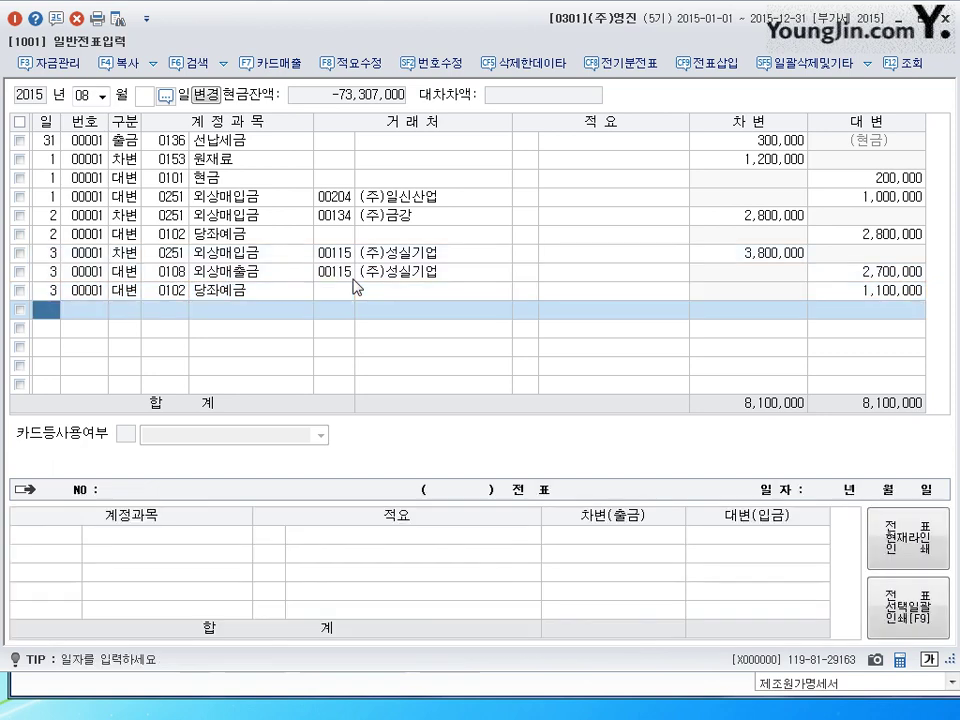
Step: Begin a debit line dated August 4 for account 0251 외상매입금
text(4)
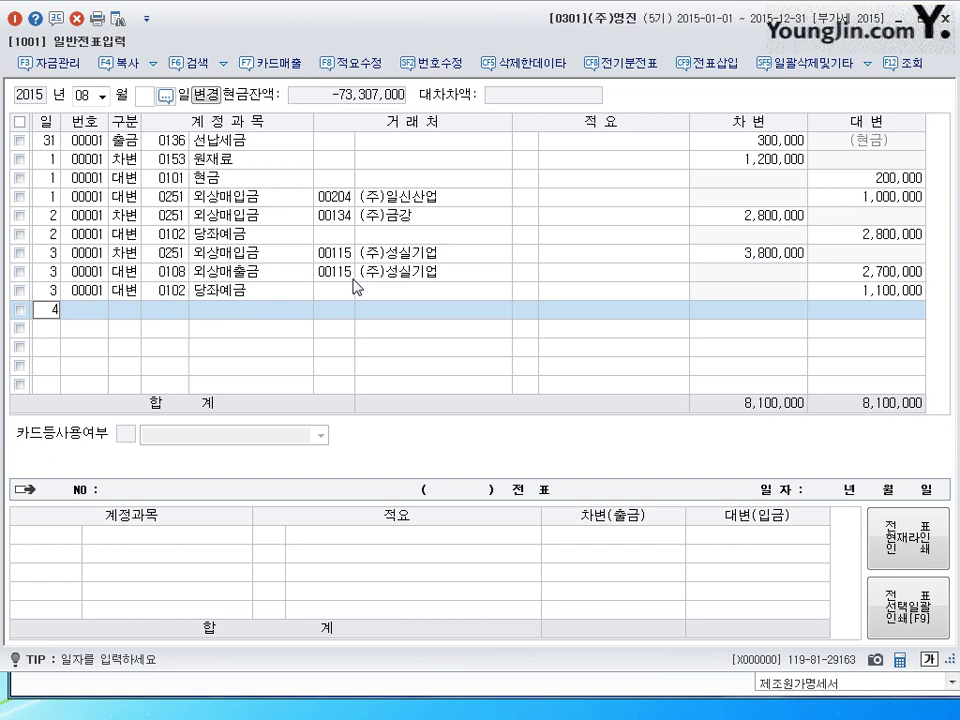
key(Return)
text(3)
key(Return)
text(251)
key(Return)
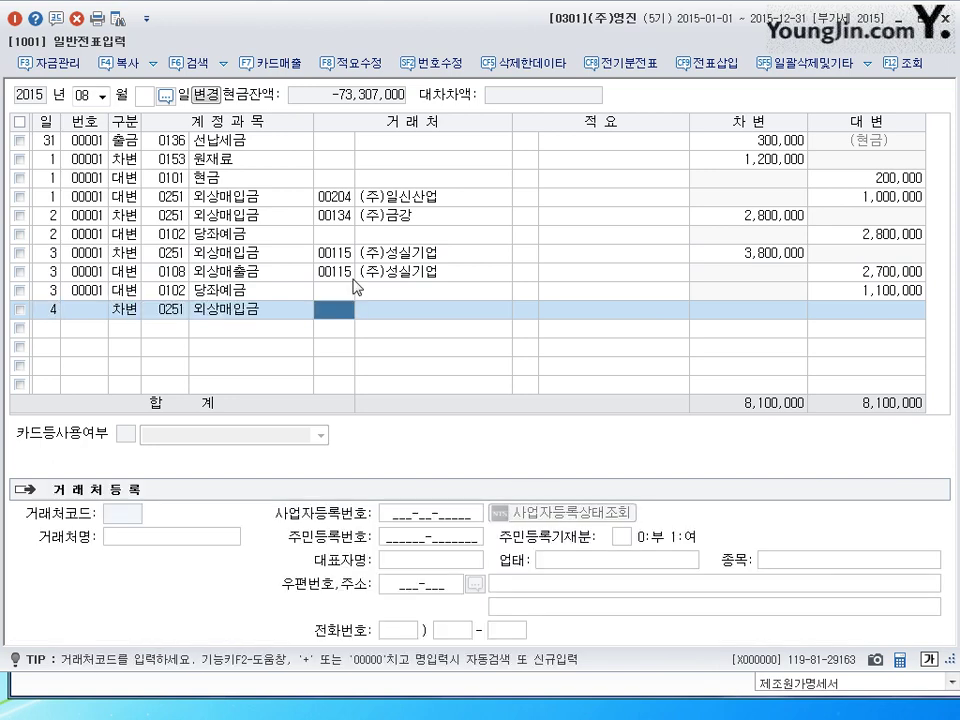
Step: Assign partner (주)세븐 to the August 4 debit line and set its amount to 55,000,000
text(세브ㄴ)
key(Return)
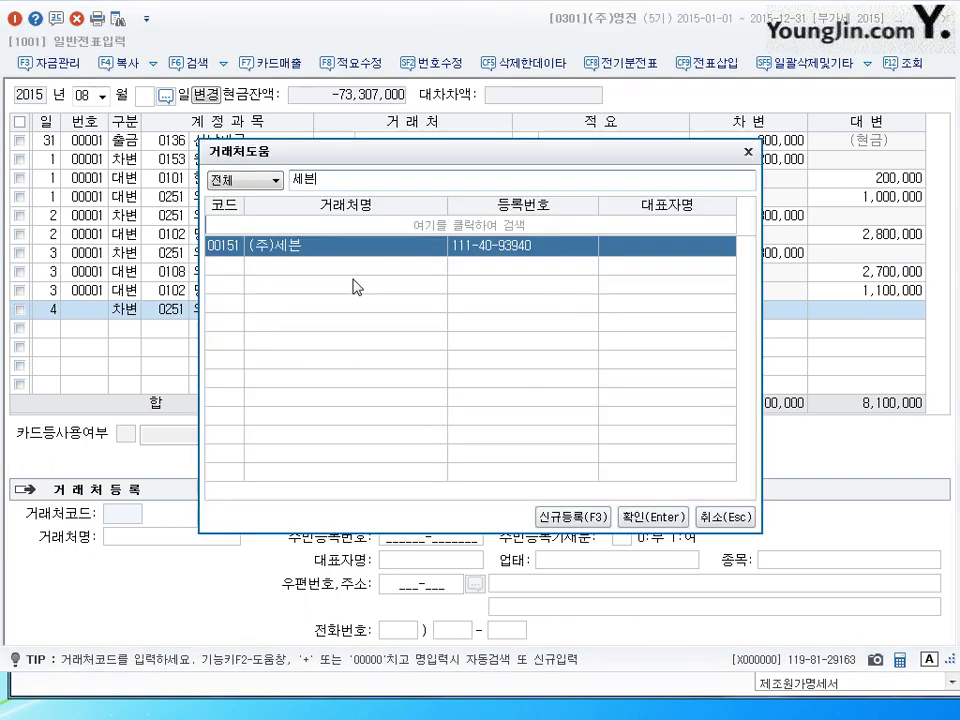
key(Return)
key(Return)
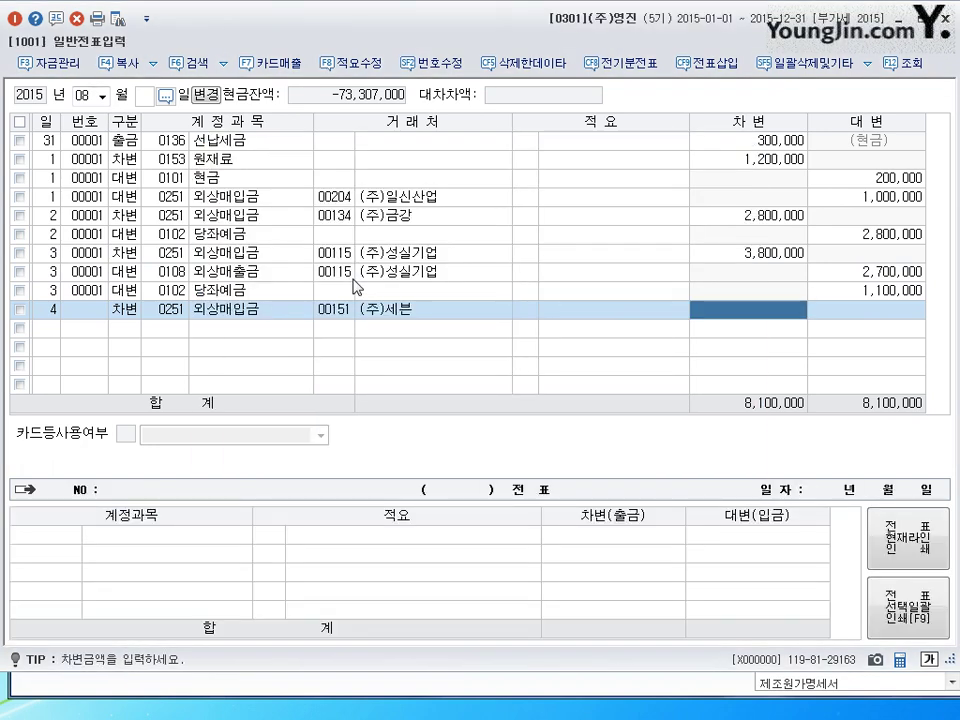
text(55000000)
key(Return)
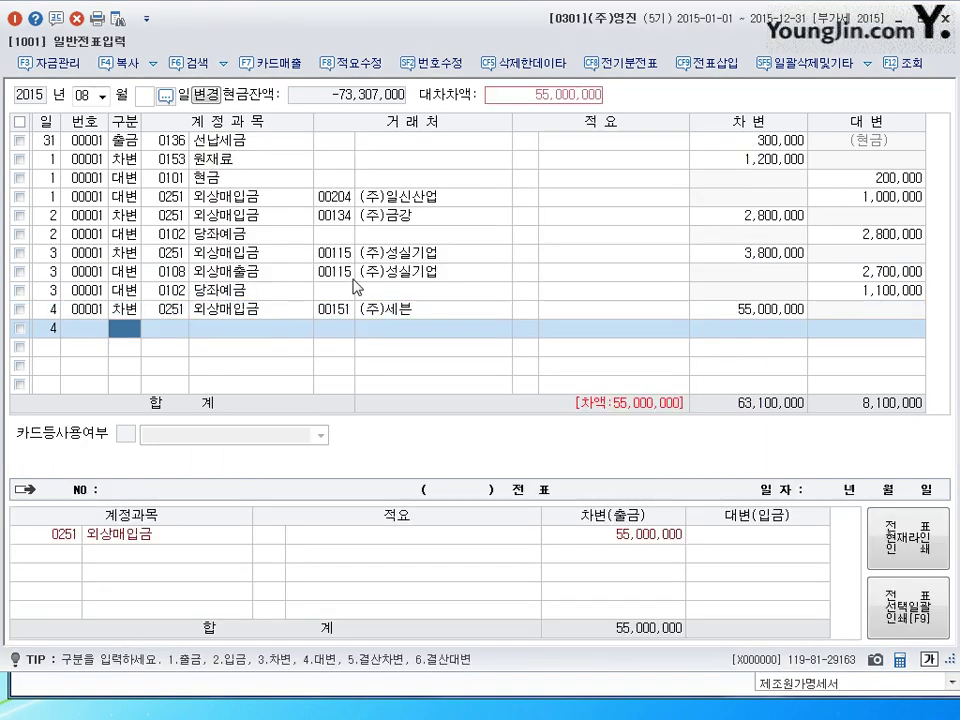
Step: Add a 33,000,000 credit line to the August 4 voucher for account 0102 당좌예금
text(4)
key(Return)
text(102)
key(Return)
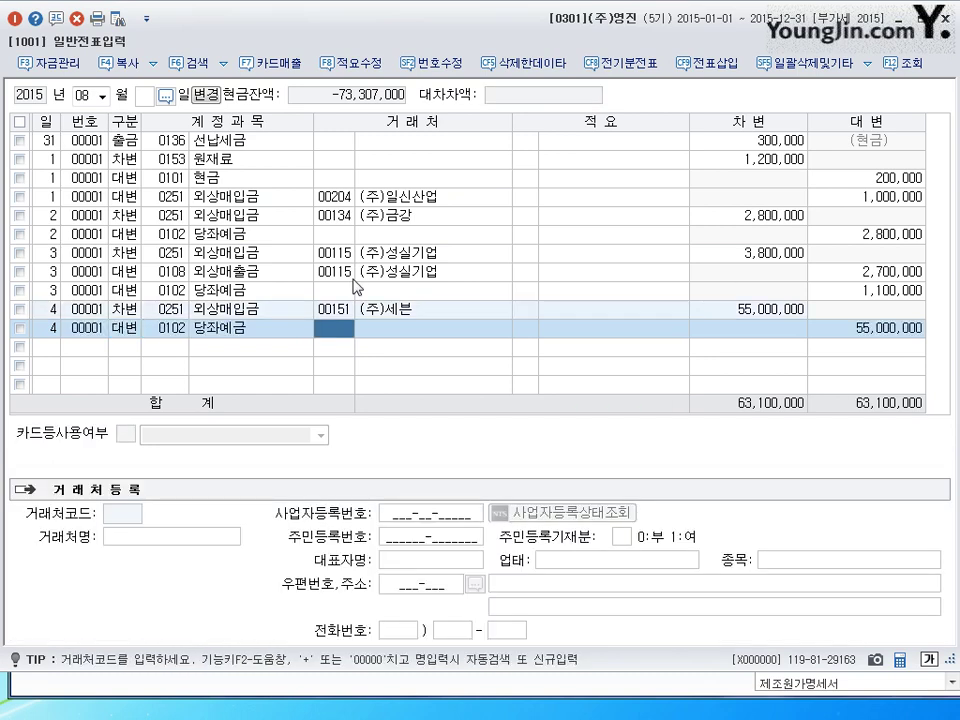
key(Return)
key(Return)
text(33000000)
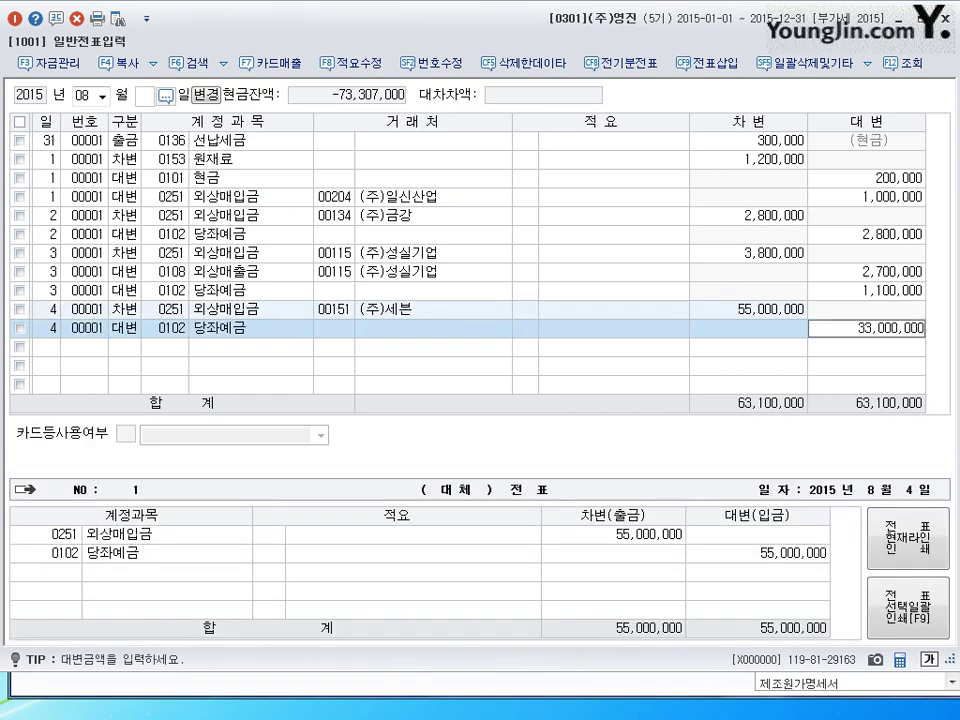
key(Return)
Step: Complete the August 4 voucher with a 22,000,000 credit line for account 0918 채무면제이익
text(4)
key(Return)
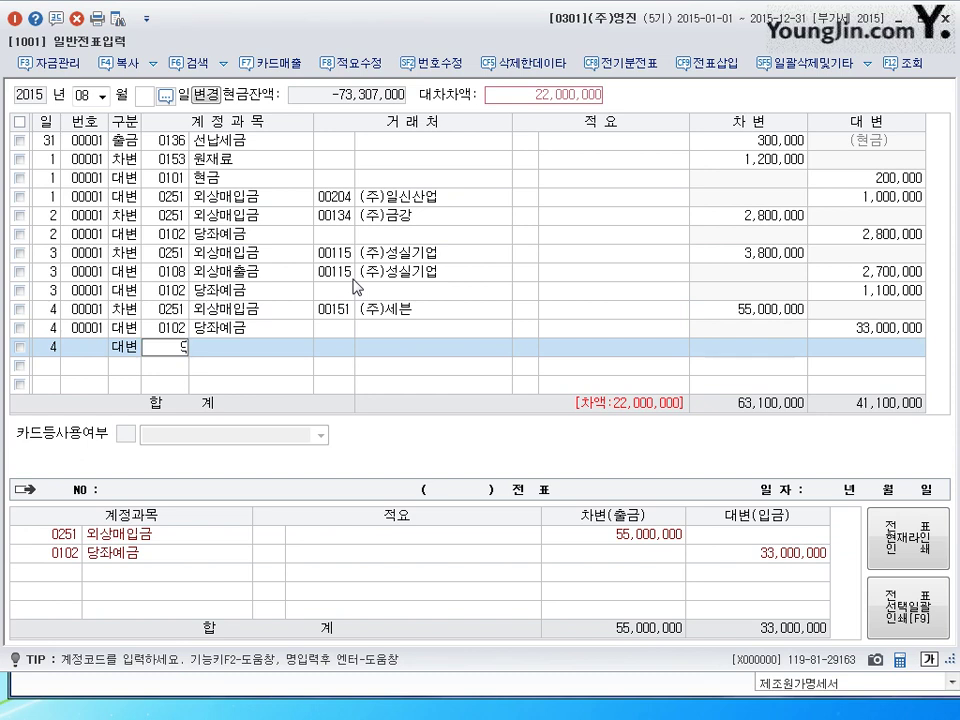
text(918)
key(Return)
key(Return)
key(Return)
key(Return)
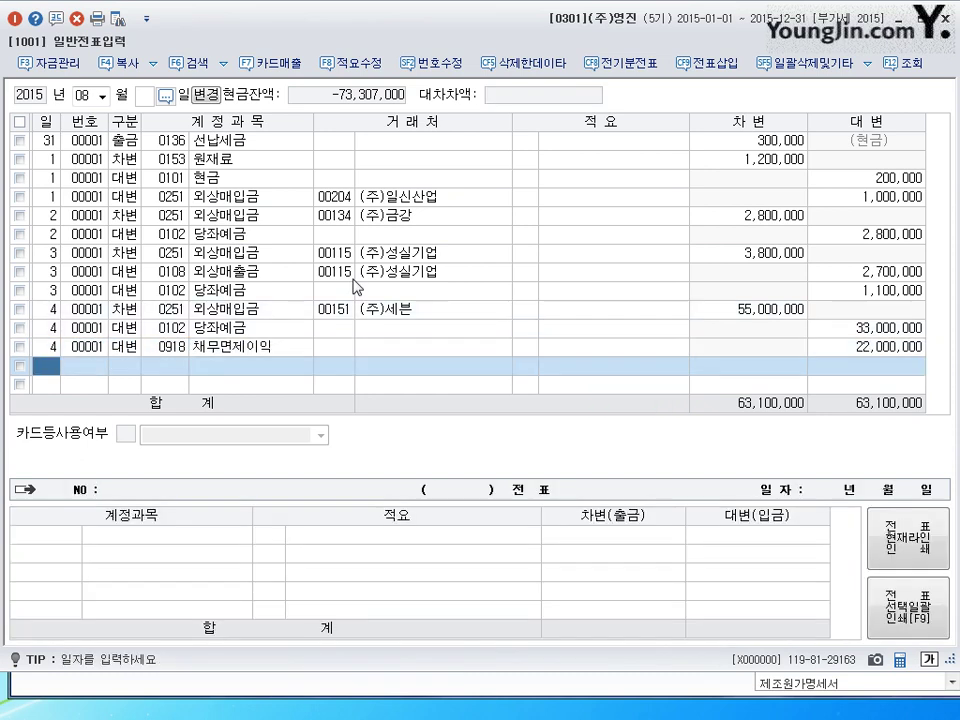
Step: Enter a debit line dated August 5 for account 0153 원재료 with the amount 135,000 and no partner
text(5)
key(Return)
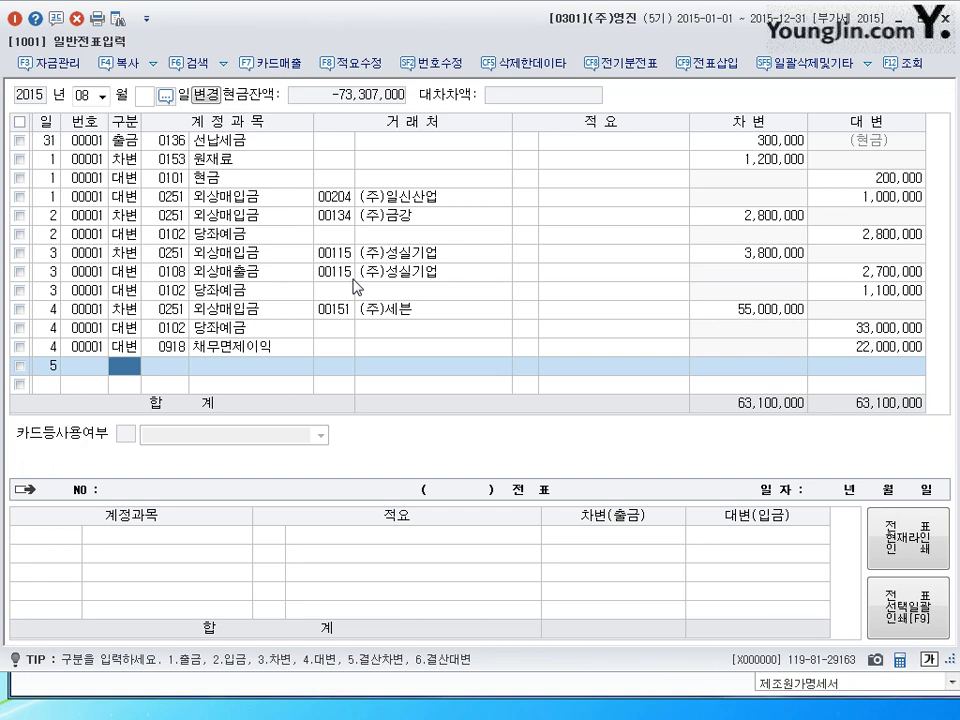
text(3)
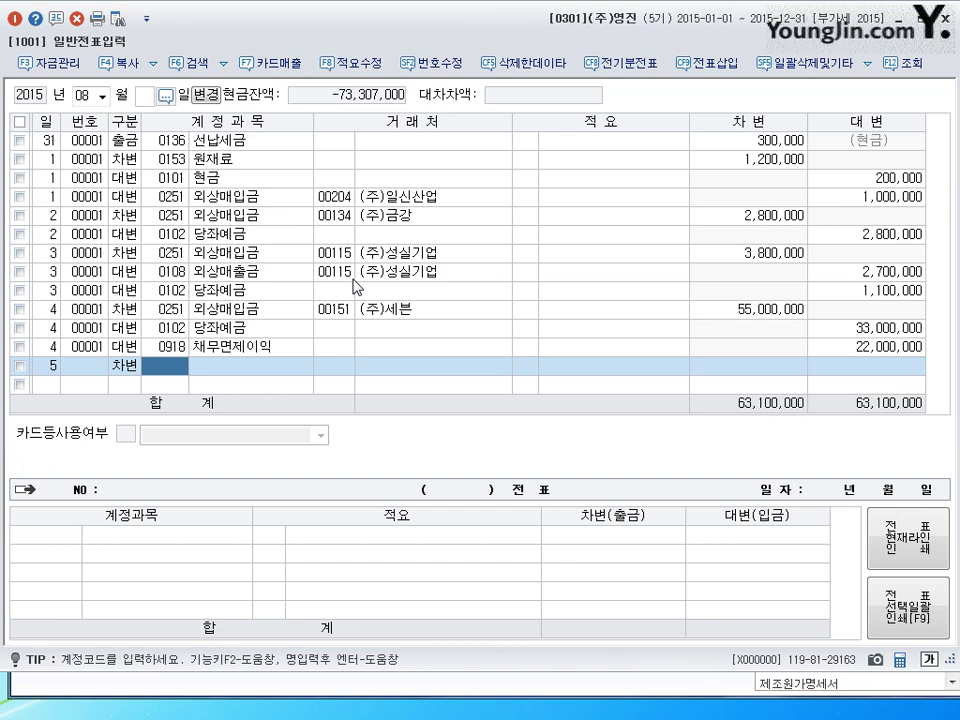
text(0153)
key(Return)
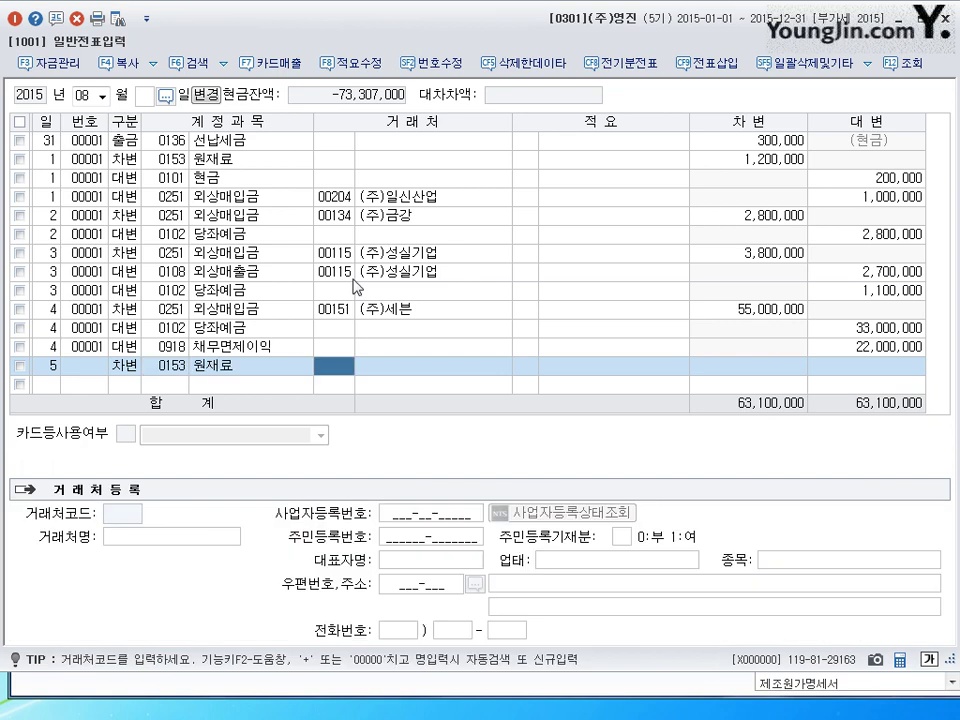
key(Return)
key(Return)
text(1350000)
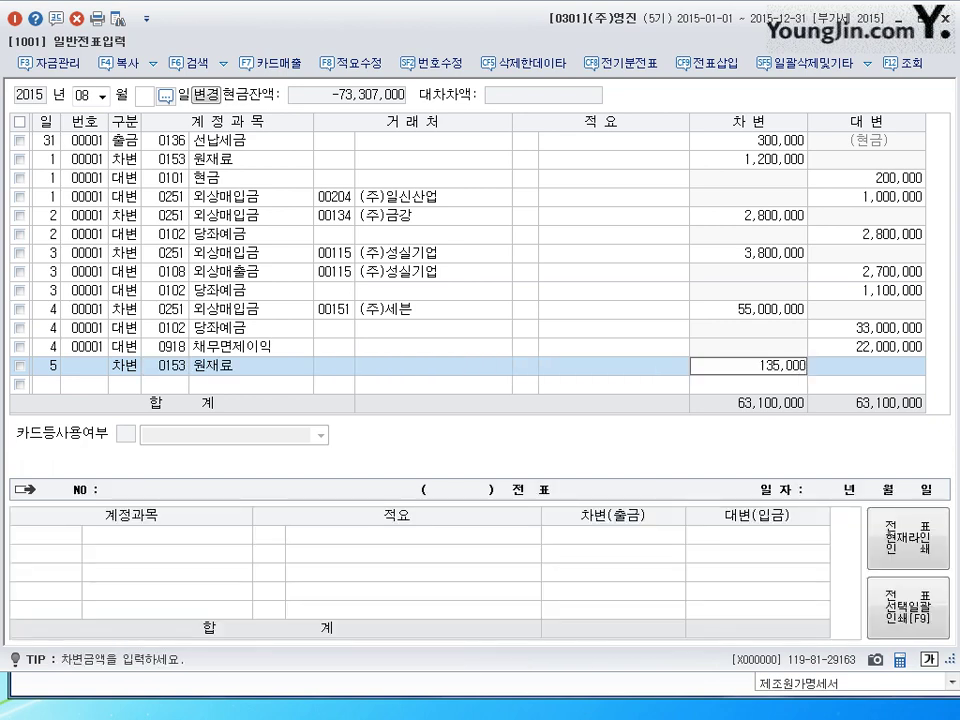
key(Return)
Step: Complete the August 5 voucher with a 135,000 credit line for account 0252 지급어음 and partner (주)영진문구
text(4)
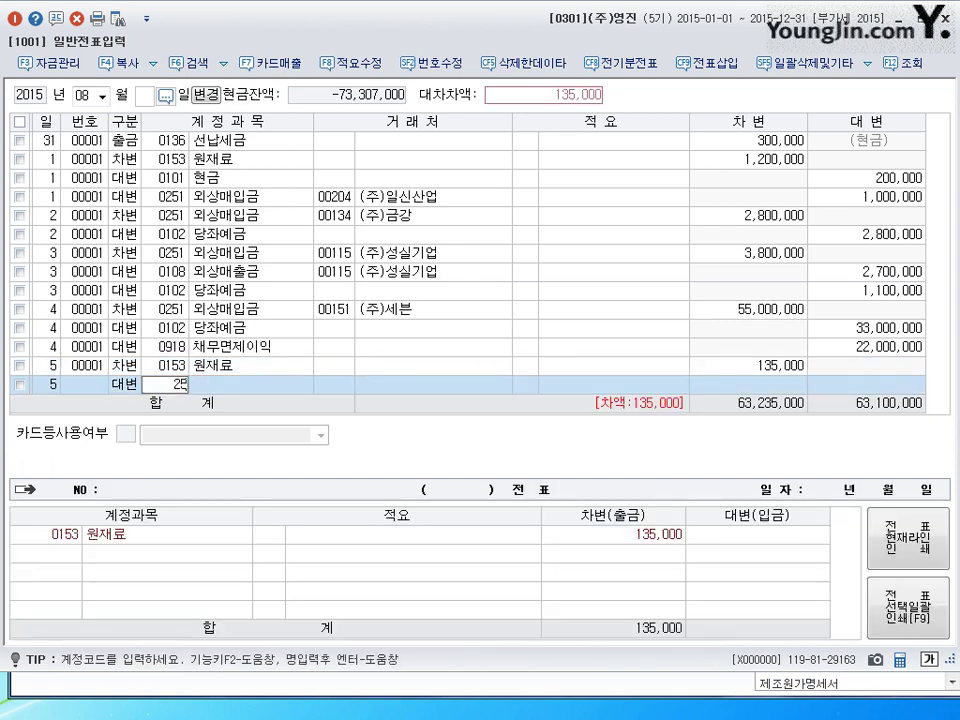
text(0252)
key(Return)
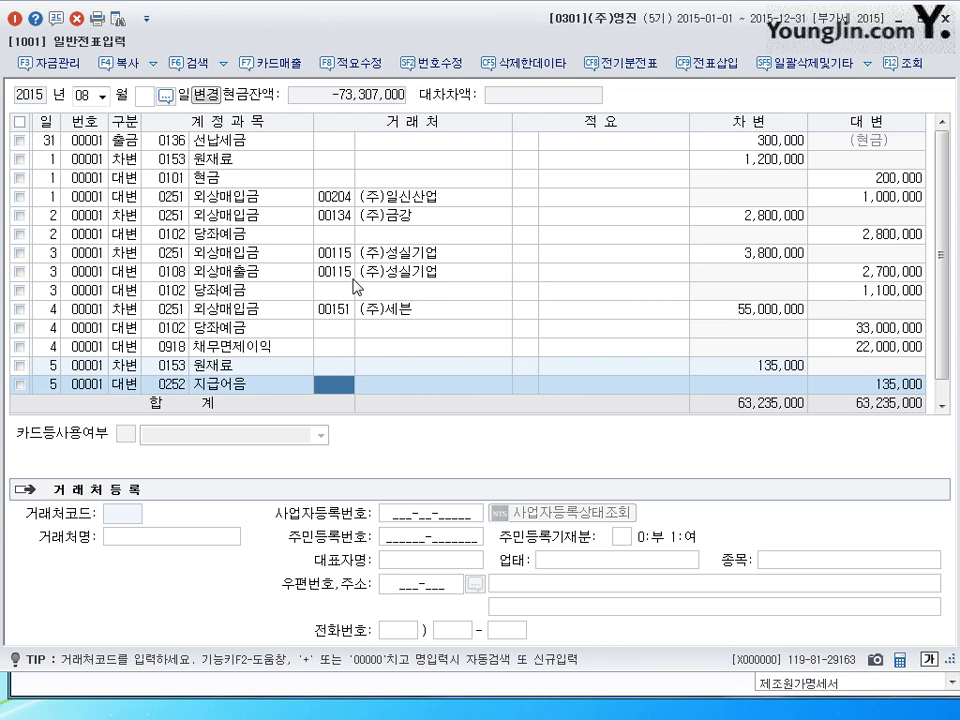
text(영)
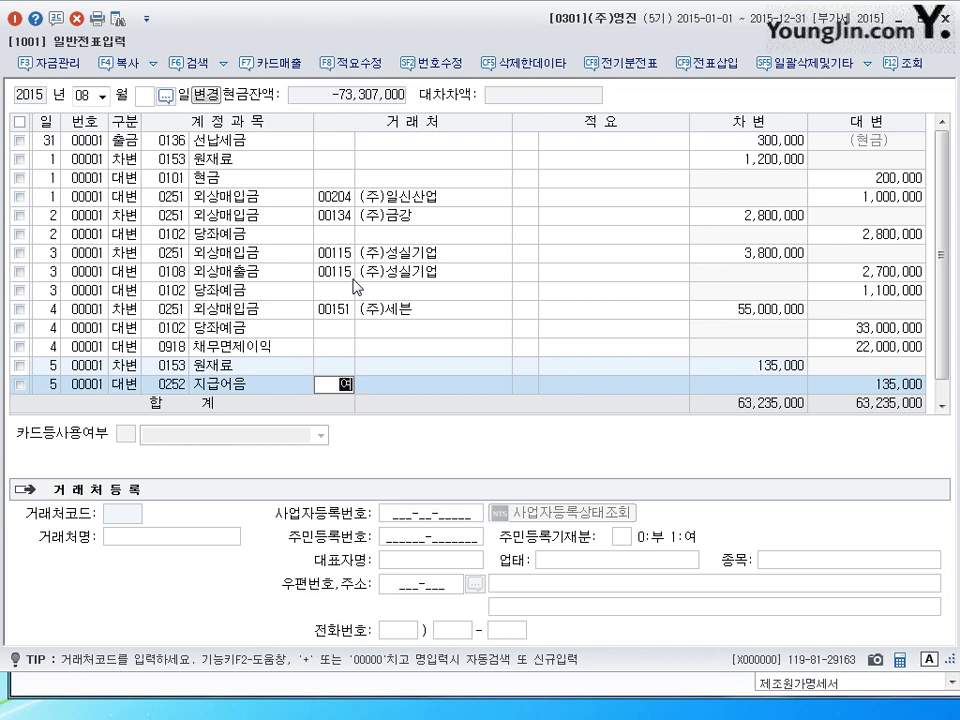
text(진)
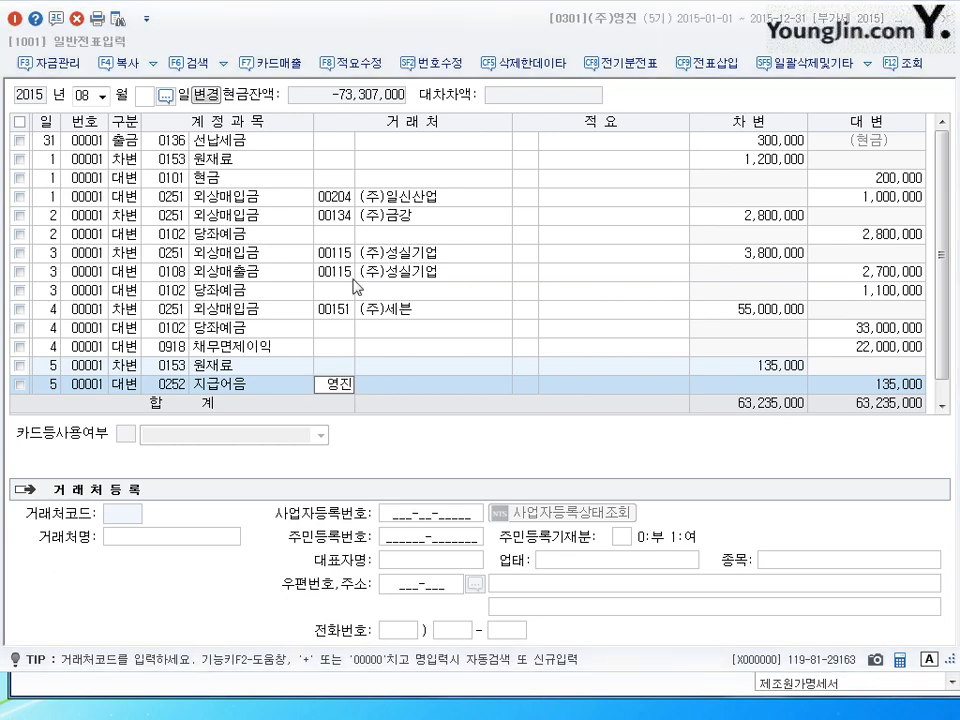
key(Return)
key(Return)
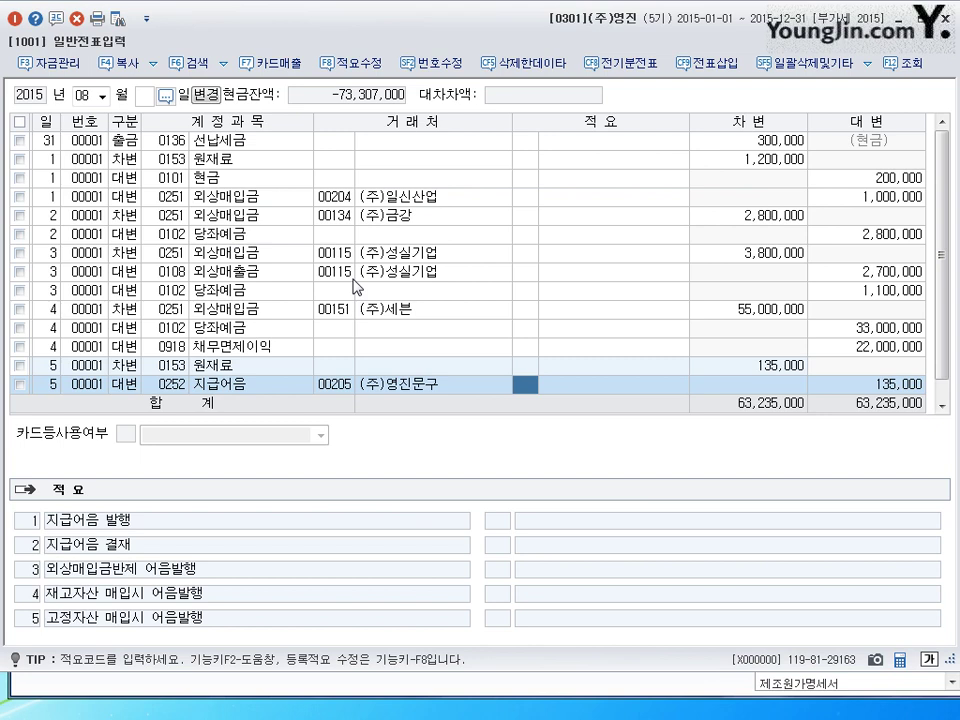
key(Return)
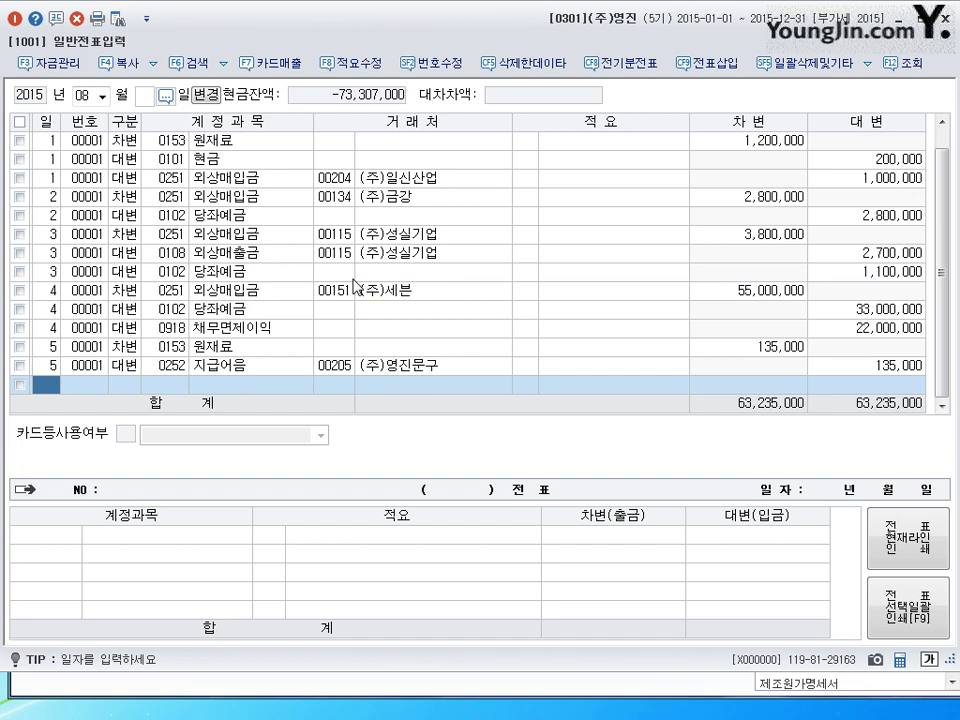
Step: Begin a debit line dated August 6 for account 0252 지급어음
text(6)
key(Return)
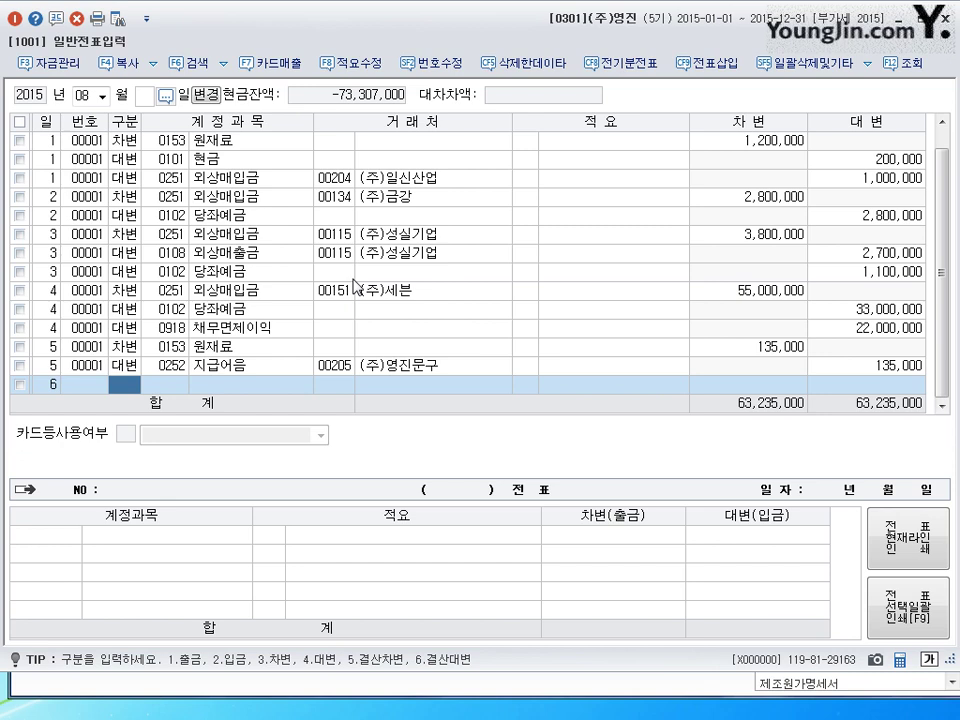
text(3)
key(Return)
text(252)
key(Return)
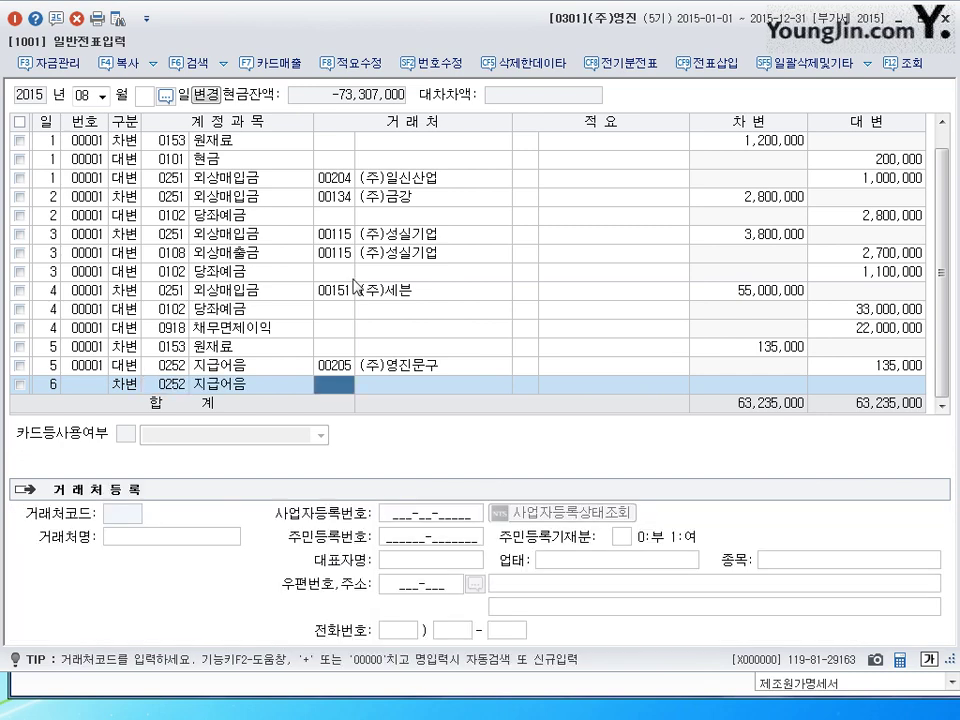
Step: Assign partner 나무상사 to the August 6 debit line and set its amount to 16,160,000
text(나므ㅟ)
key(Return)
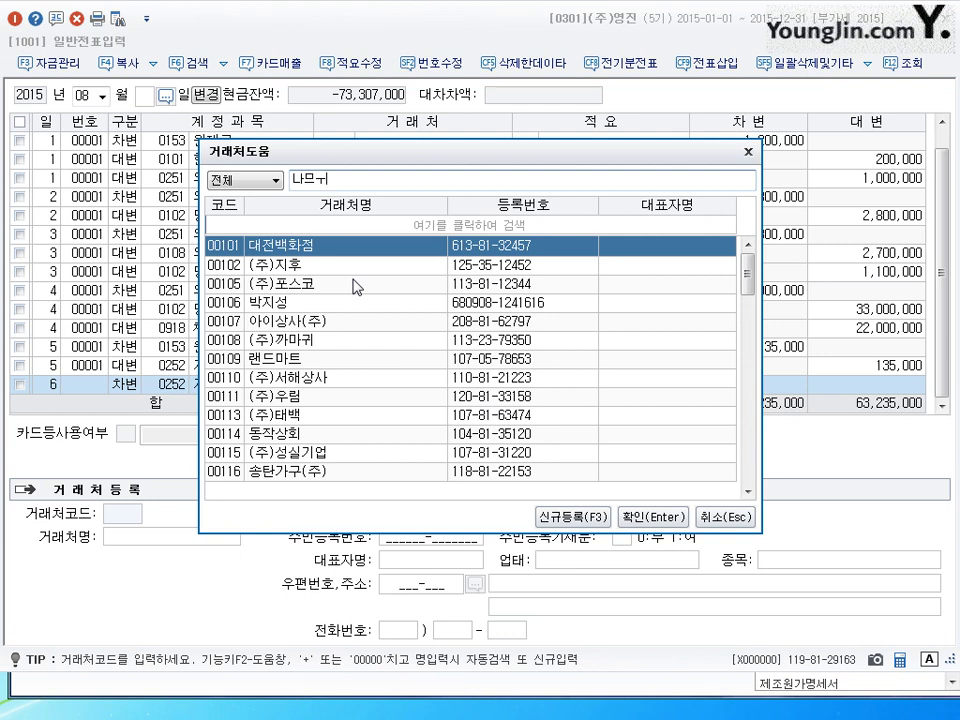
key(BackSpace)
key(BackSpace)
text(ㅣ)
key(BackSpace)
text(무)
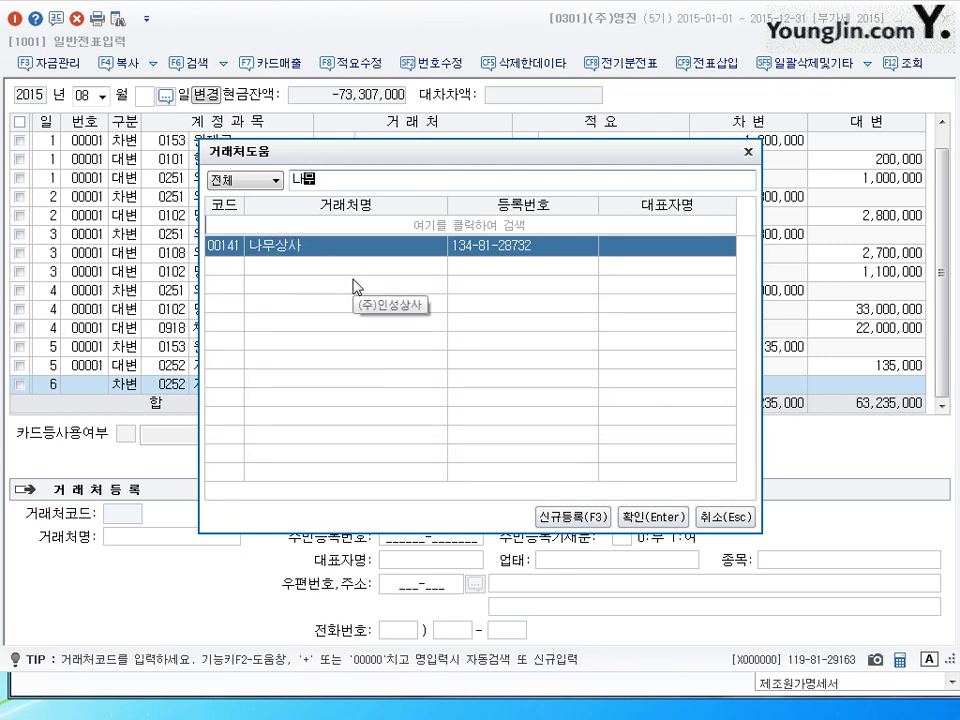
key(Return)
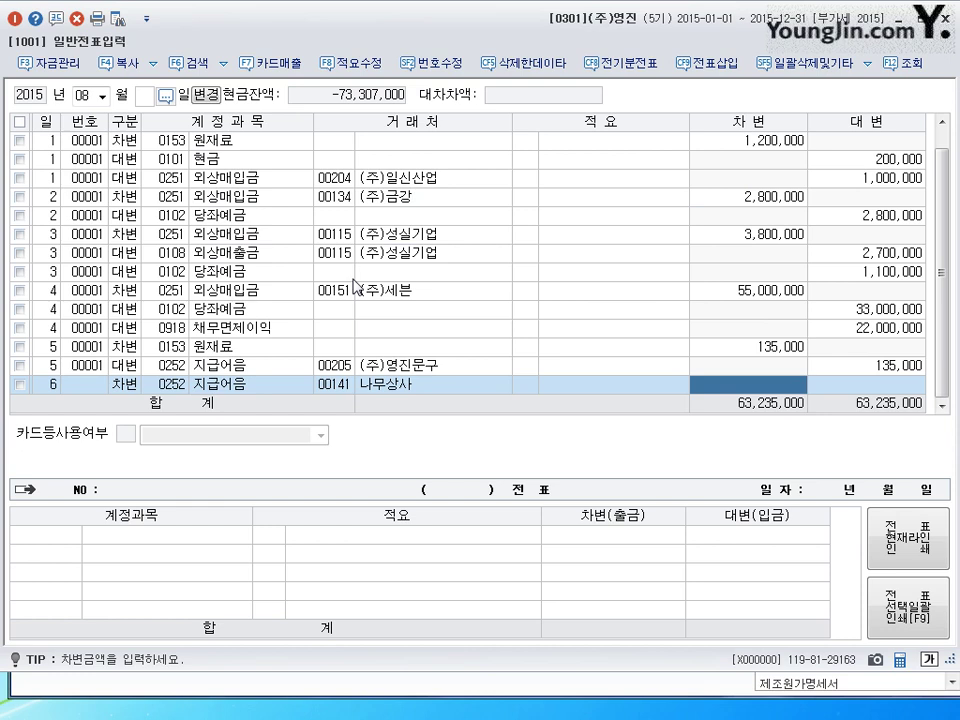
text(16160000)
key(Return)
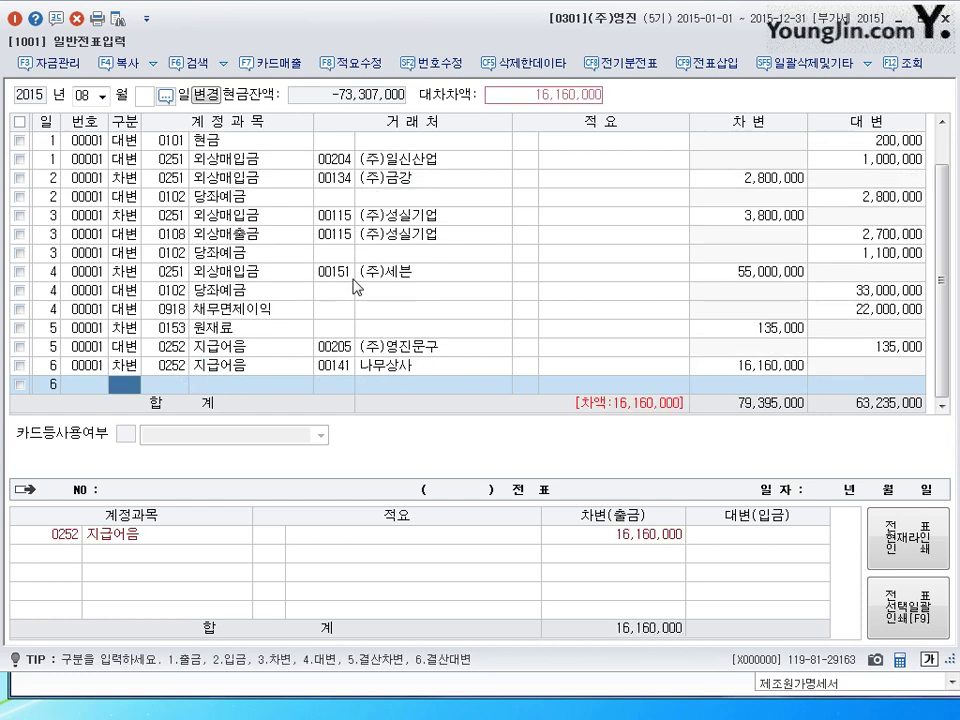
Step: Complete the August 6 voucher with a 16,160,000 credit line for account 0102 당좌예금
text(40102)
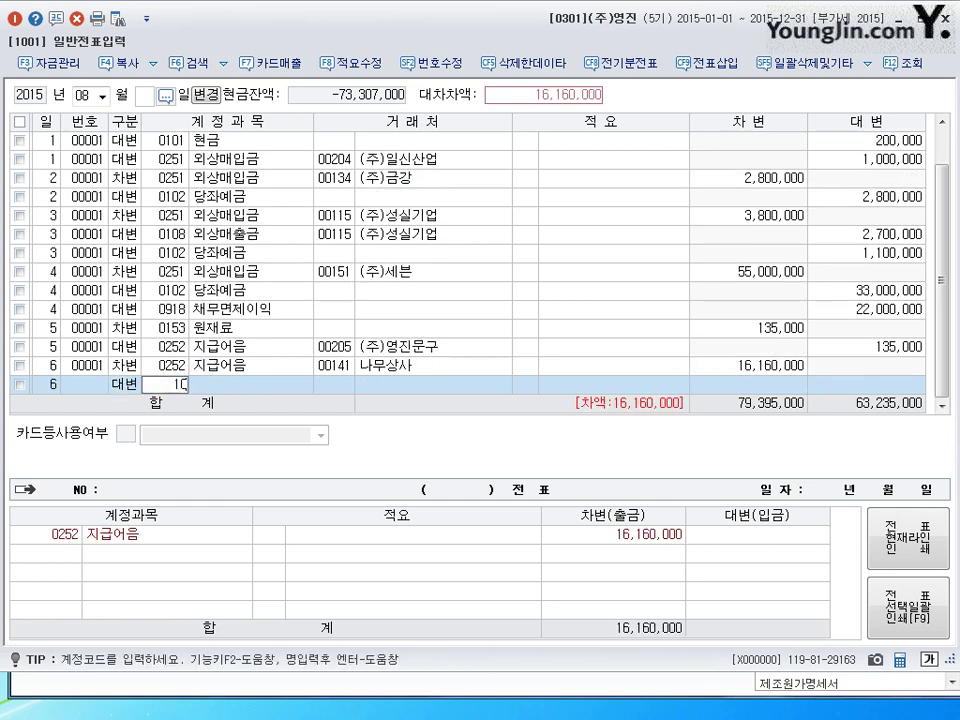
key(Return)
key(Return)
key(Return)
key(Return)
Step: Begin a debit line dated August 7 for account 0252 지급어음
text(7)
key(Return)
key(Return)
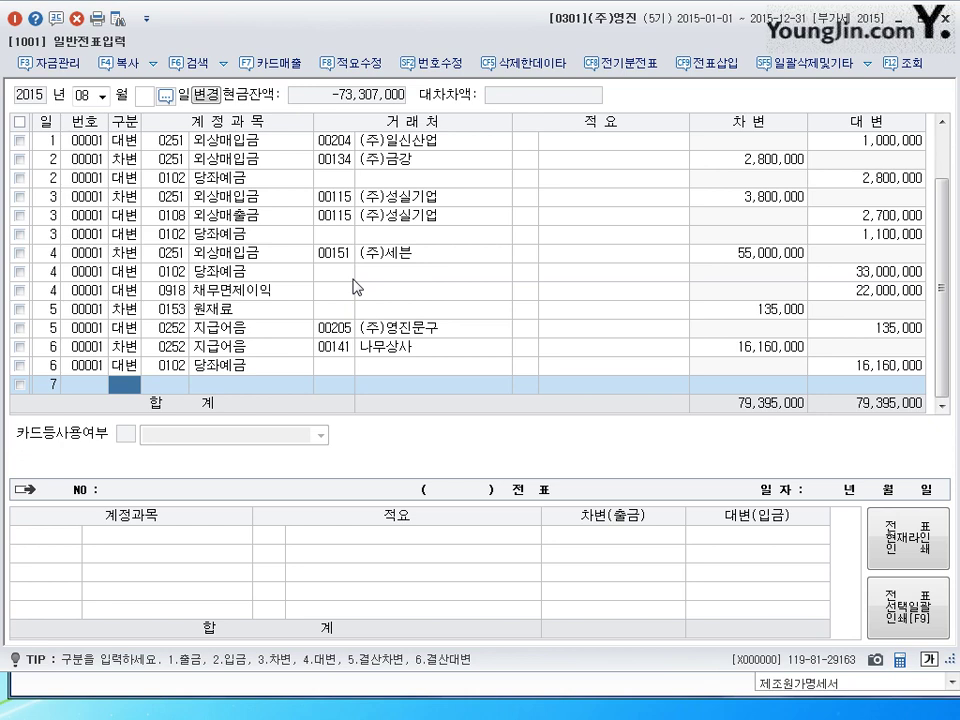
text(3)
key(Return)
text(0252)
key(Return)
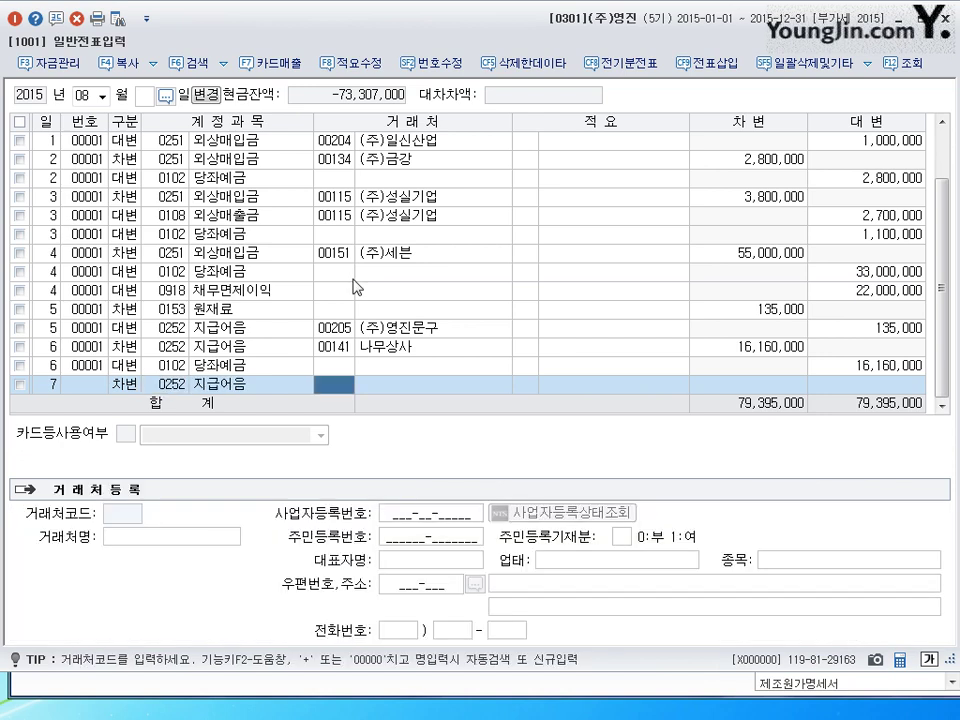
Step: Assign partner (주)남화상사 to the August 7 debit line and set its amount to 10,000,000
text(남화)
key(Return)
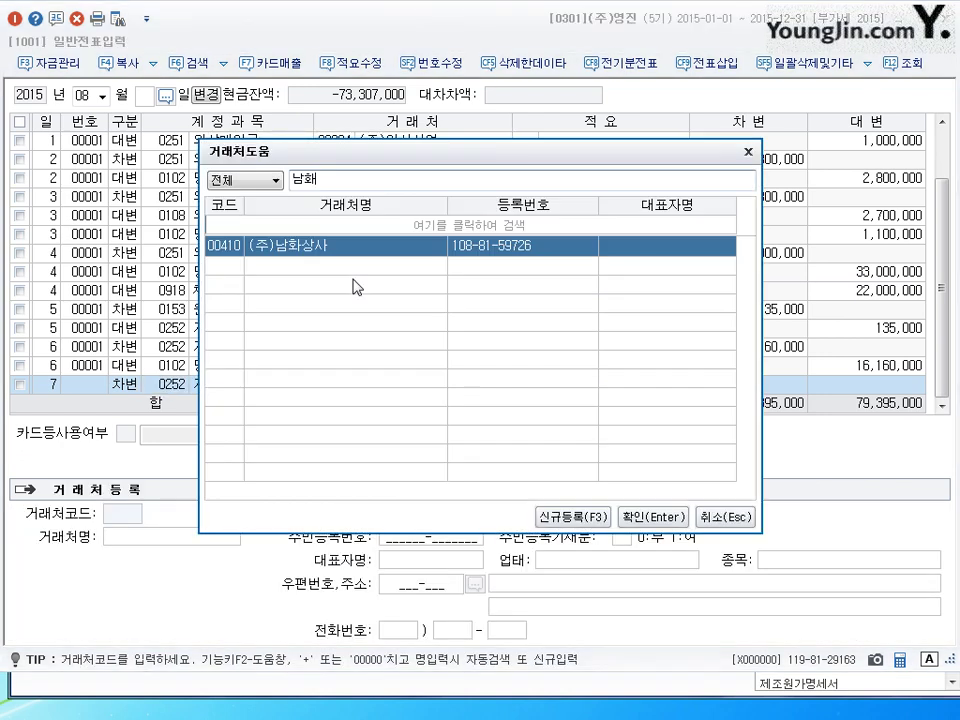
key(Return)
key(Return)
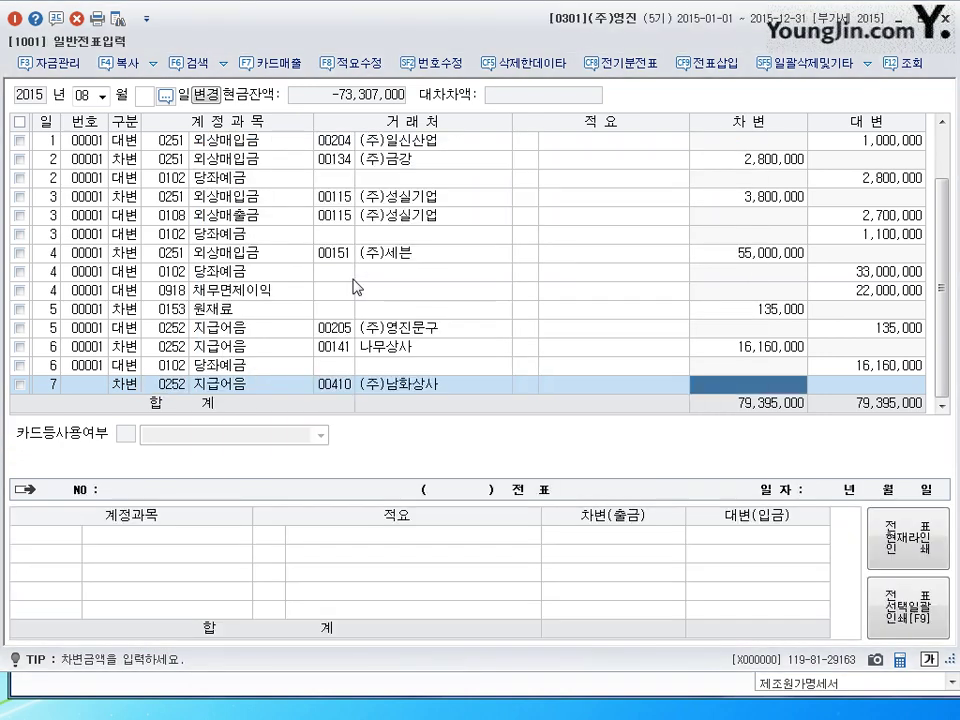
text(10)
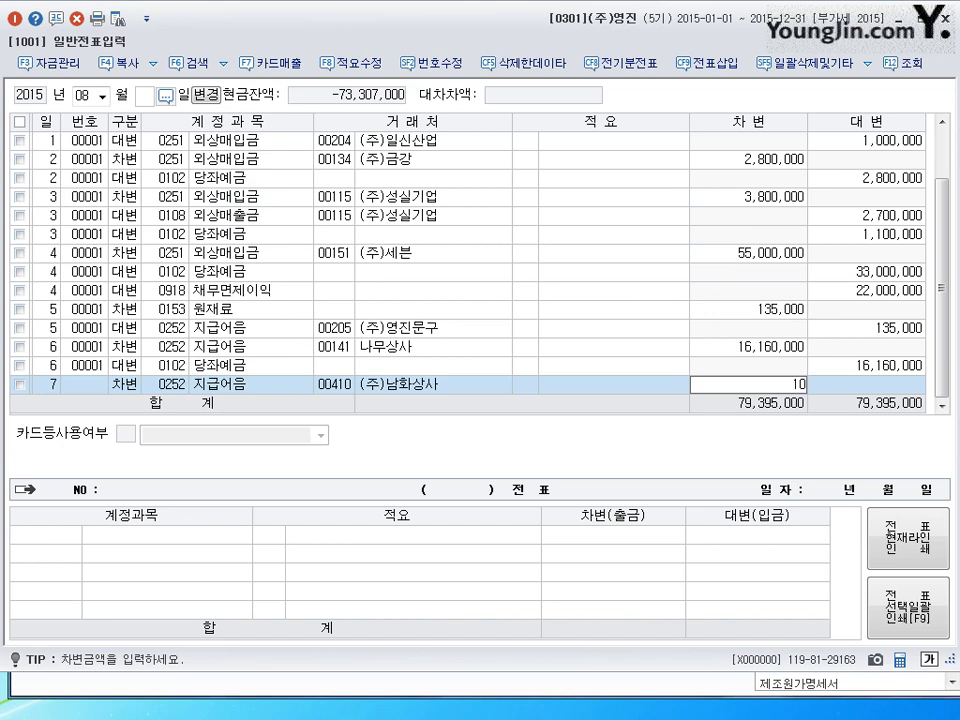
key(plus)
key(plus)
key(Return)
Step: Complete the August 7 voucher with a 10,000,000 credit line for account 0110 받을어음 and partner 충렬상회
text(4)
key(Return)
text(110)
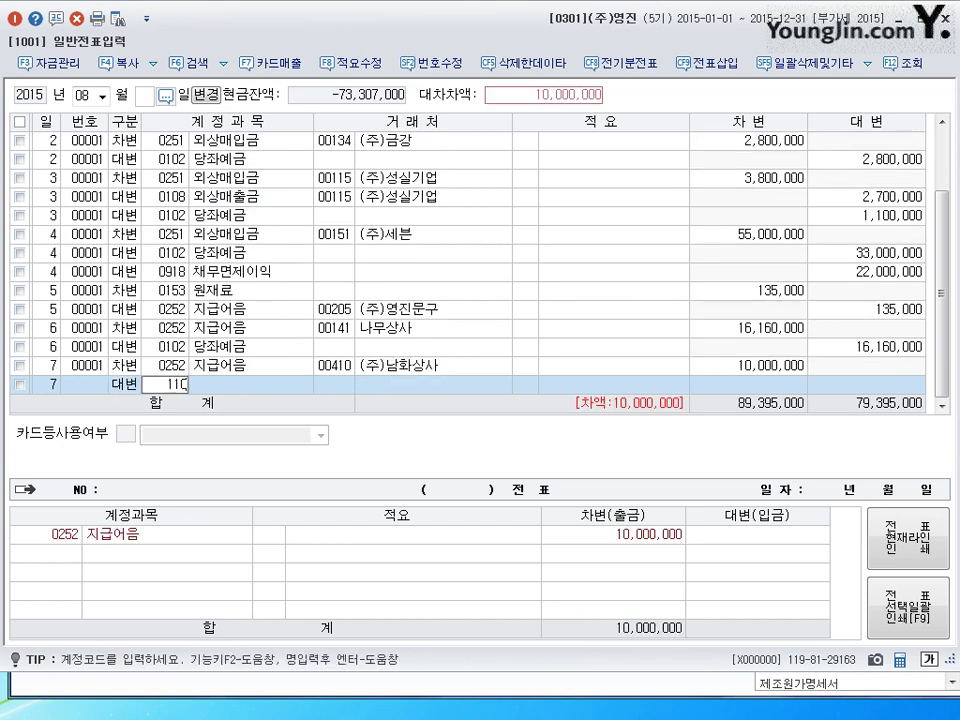
key(Return)
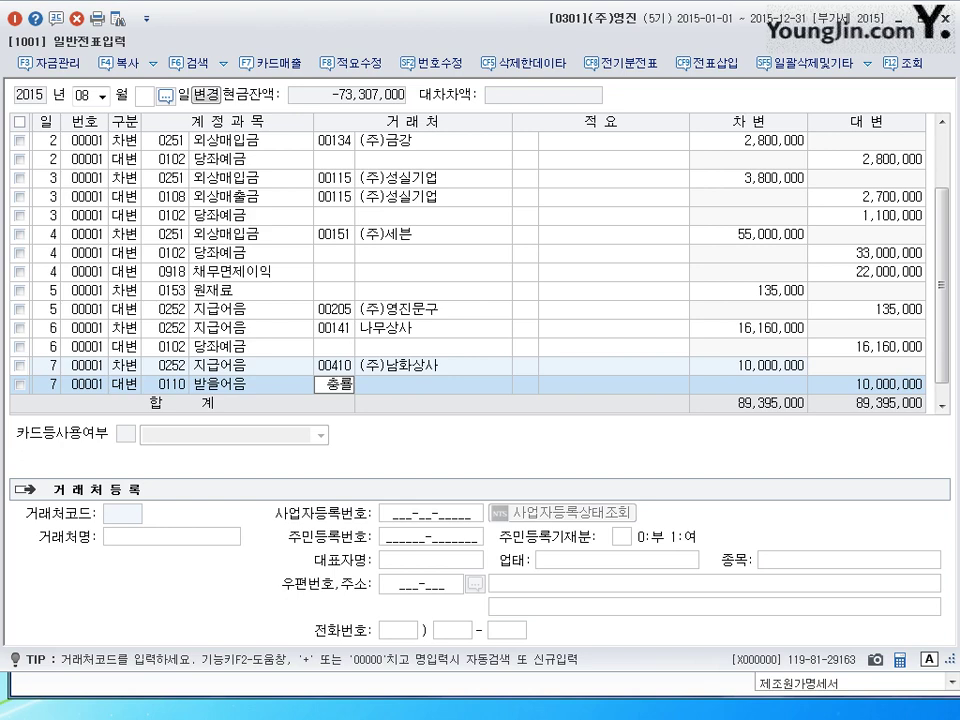
key(Return)
key(Return)
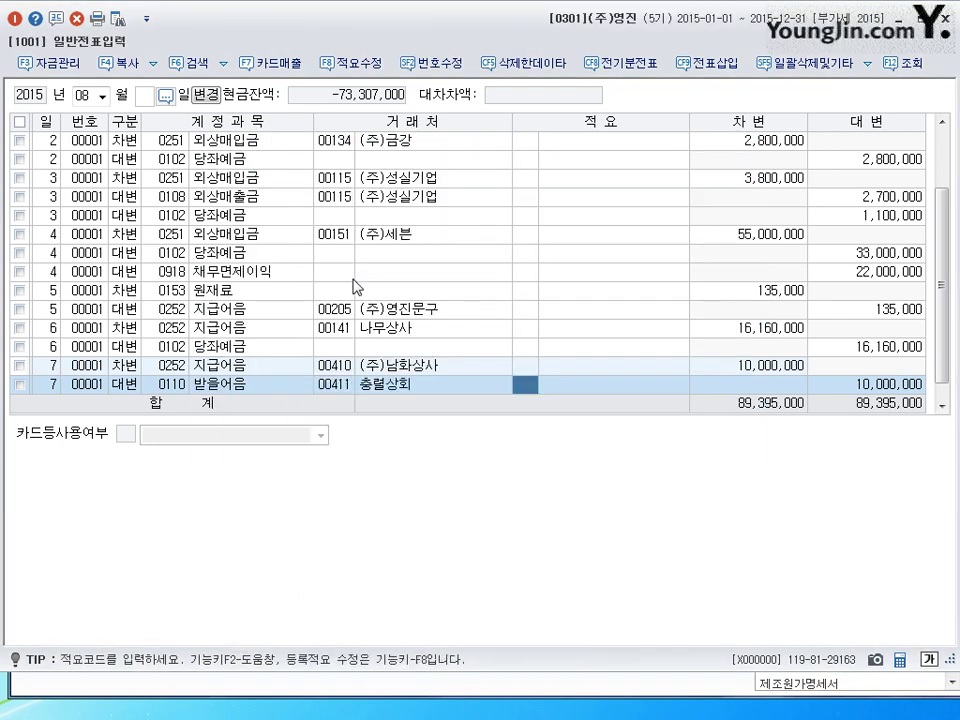
key(Return)
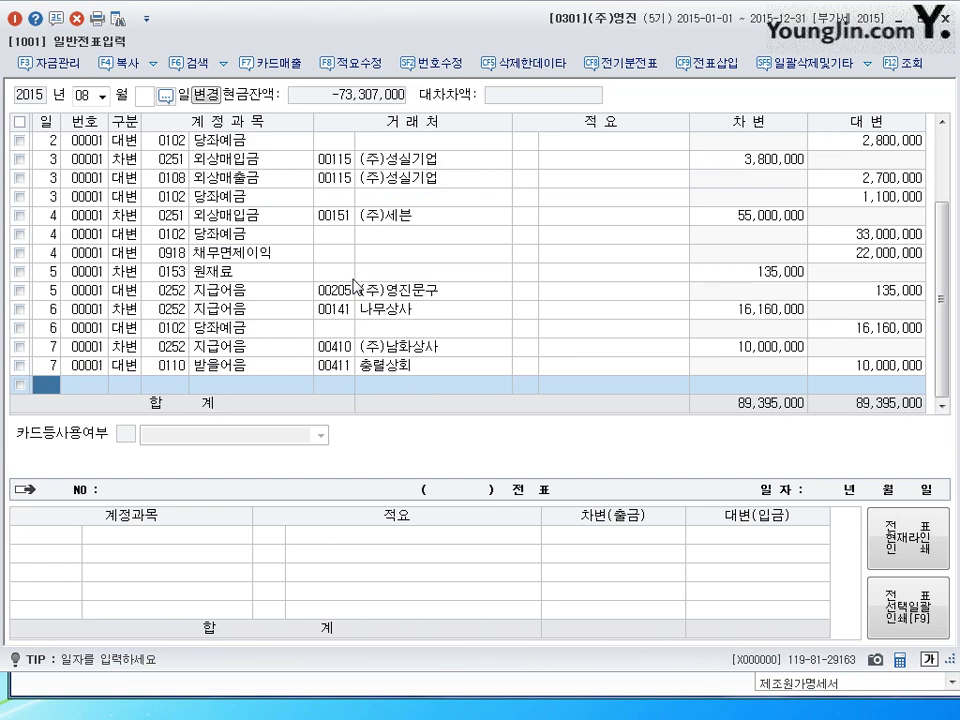
Step: Enter a debit line dated August 8 for account 0811 복리후생비 with the amount 550,000 and no partner
text(8)
key(Return)
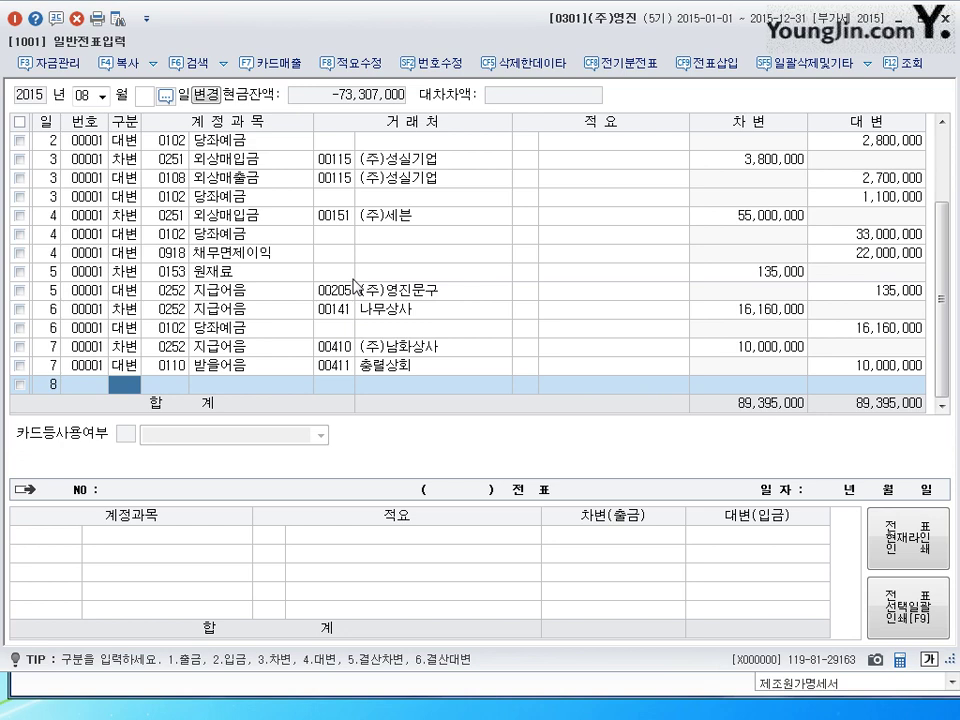
text(3)
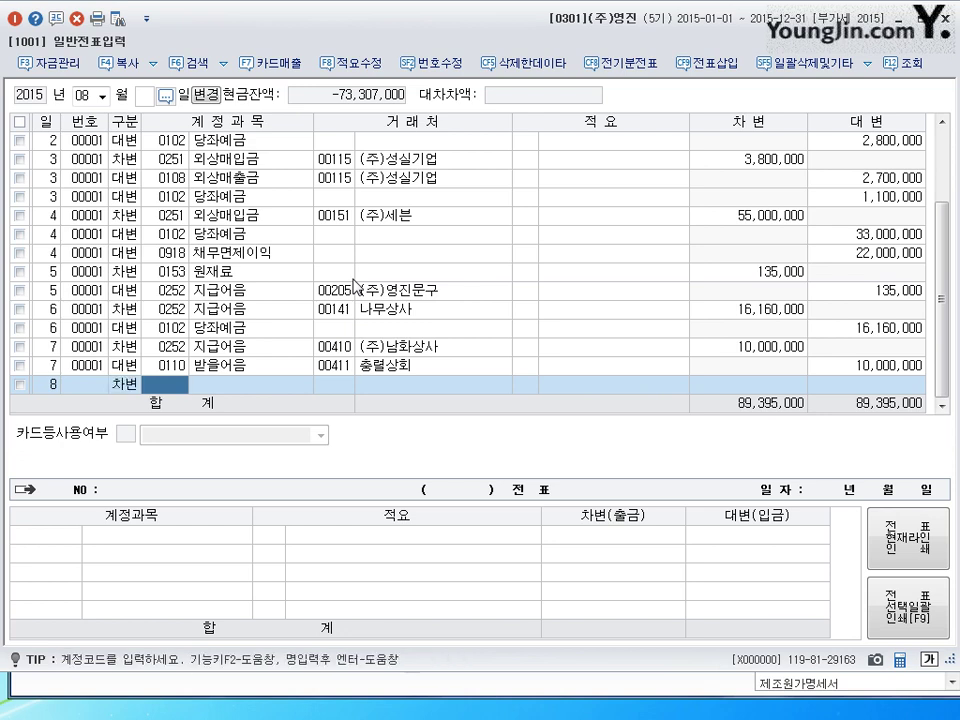
text(811)
key(Return)
key(Return)
key(Return)
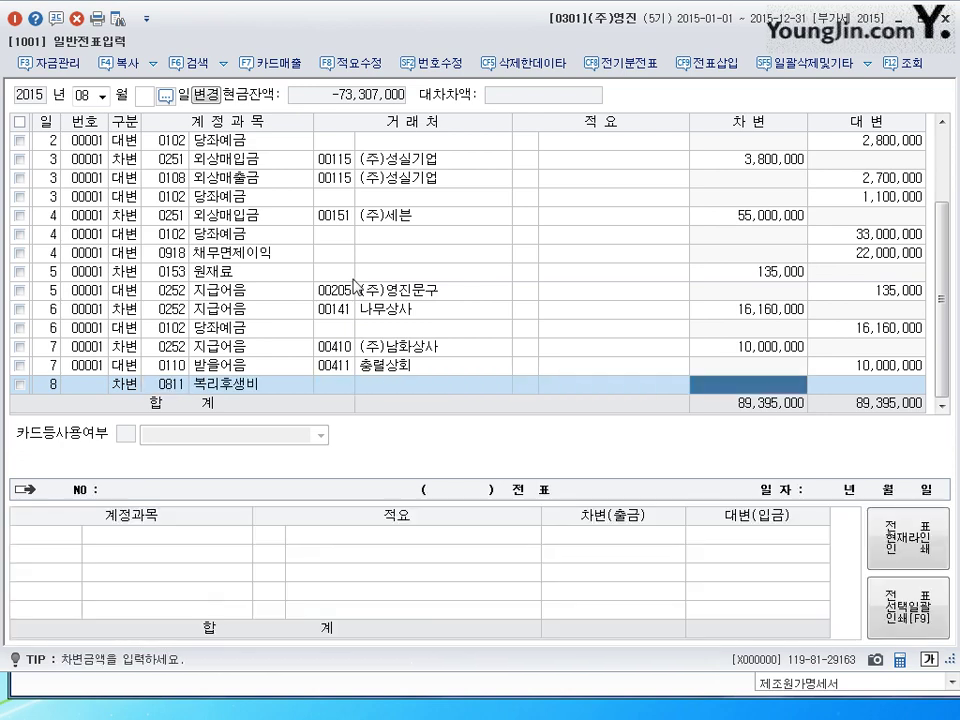
text(5500000)
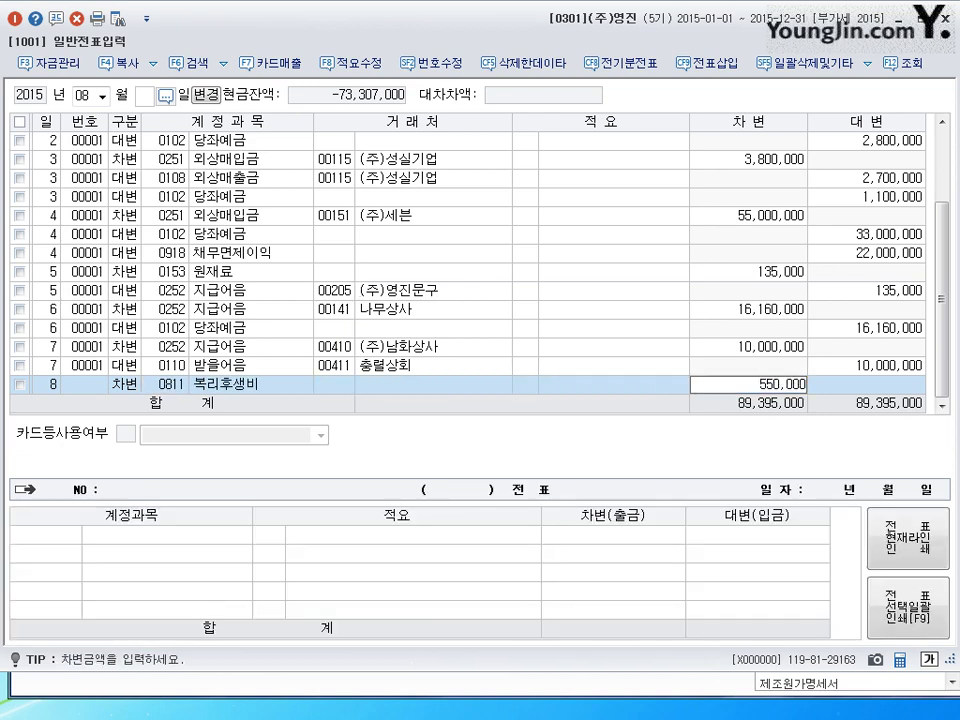
key(Return)
Step: Complete the August 8 voucher with a 550,000 credit line for account 0253 미지급금 and partner 국민카드
text(4)
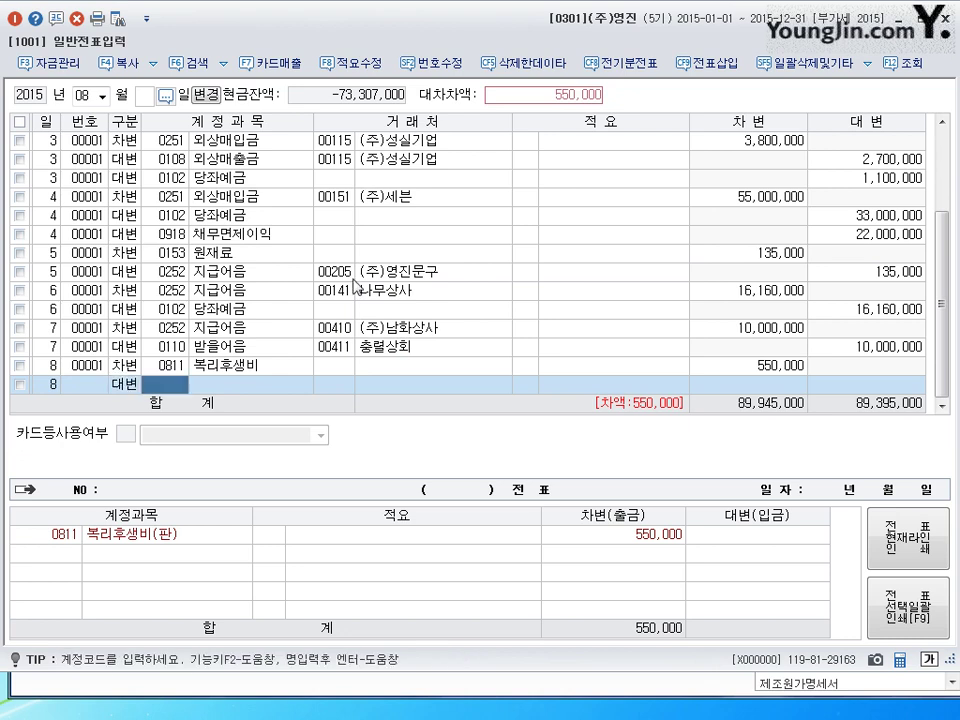
text(253)
key(Return)
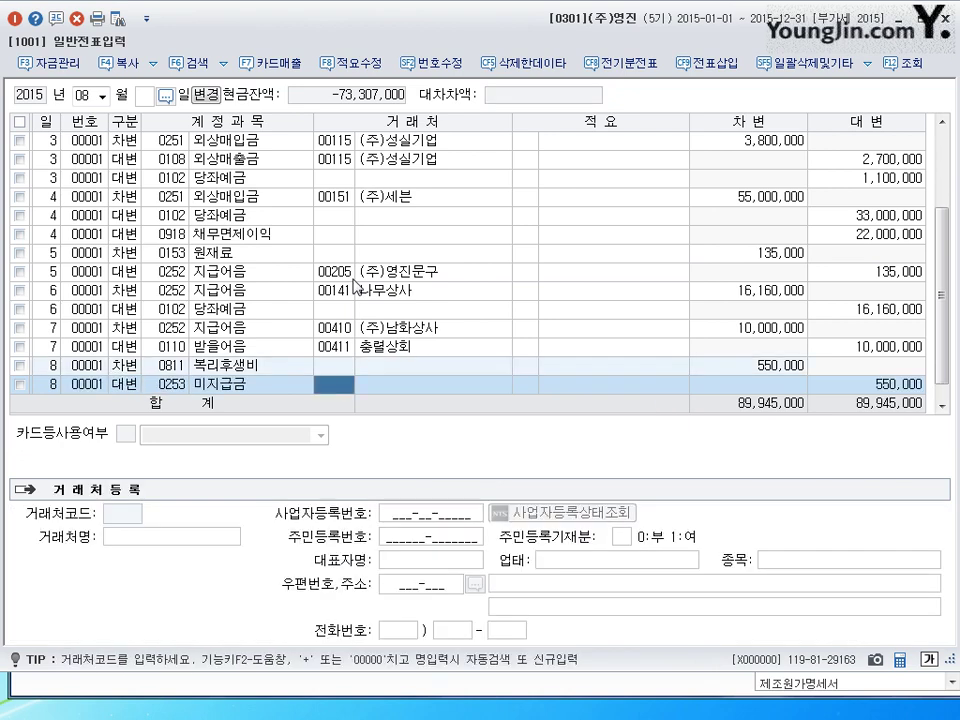
text(국민)
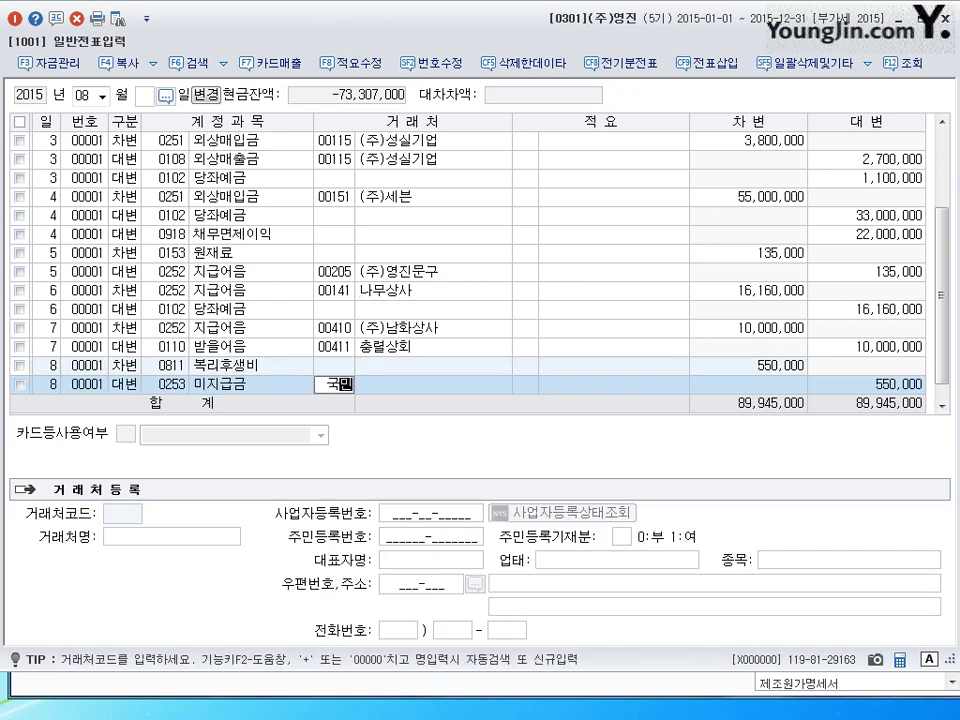
key(Return)
key(Escape)
key(Return)
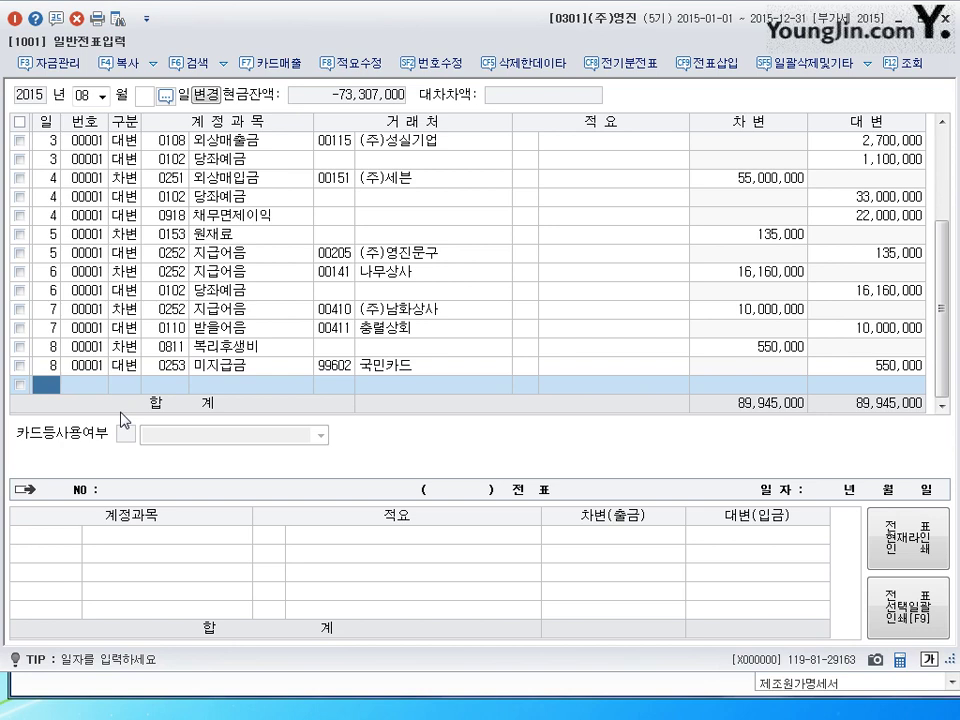
Step: Record an August 9 cash payment (출금) of 1,500,000 for account 0253 미지급금 with partner 현대자동차
text(9)
key(Return)
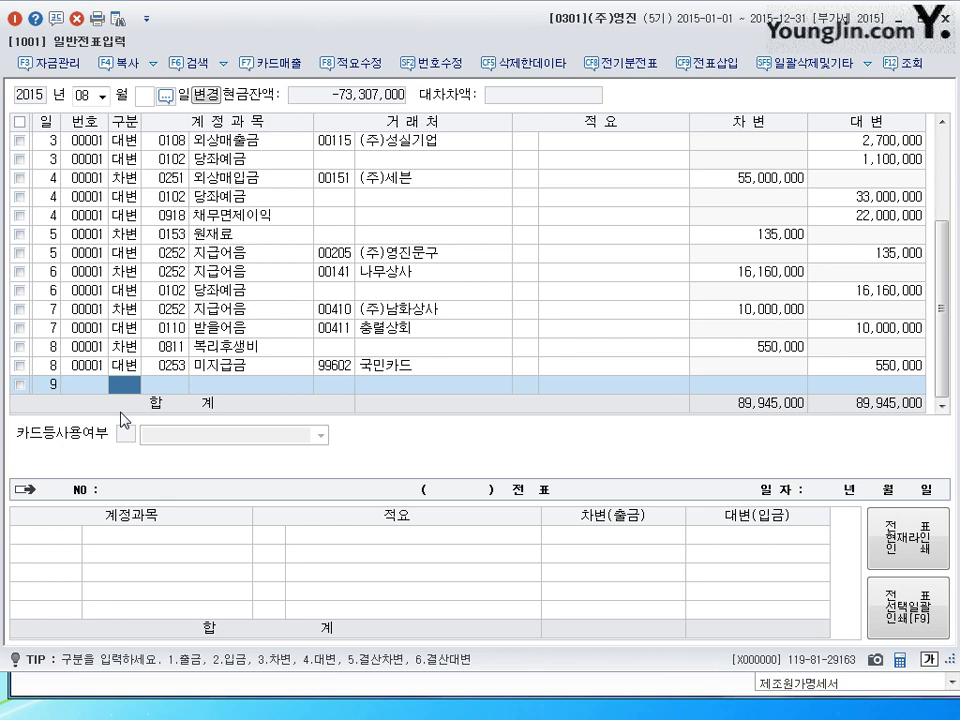
text(1253)
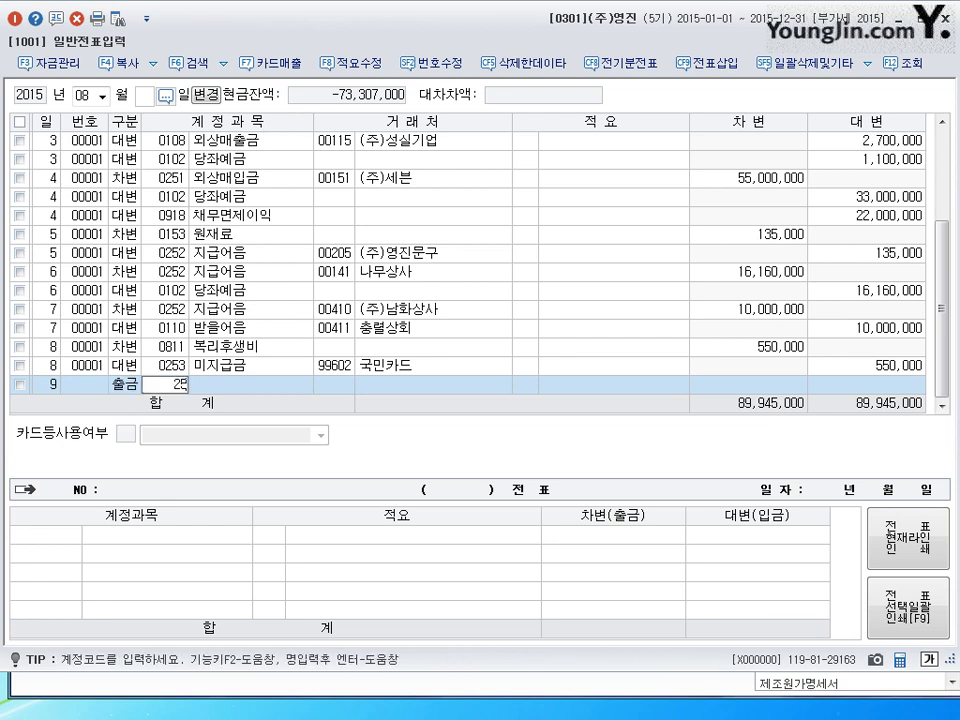
key(Return)
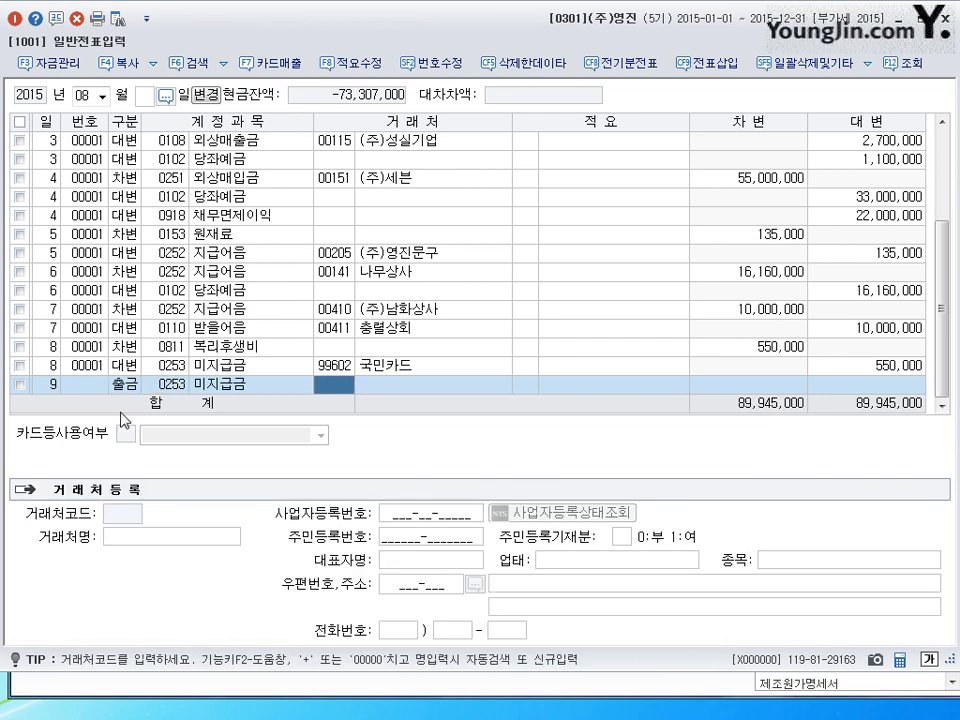
text(현대)
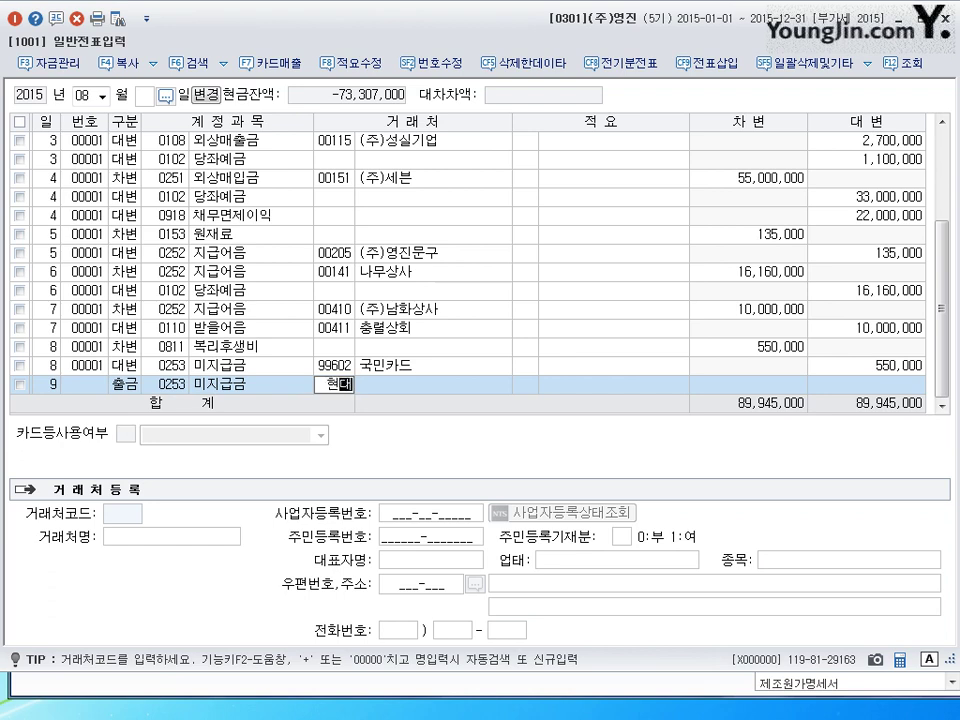
key(Return)
key(Return)
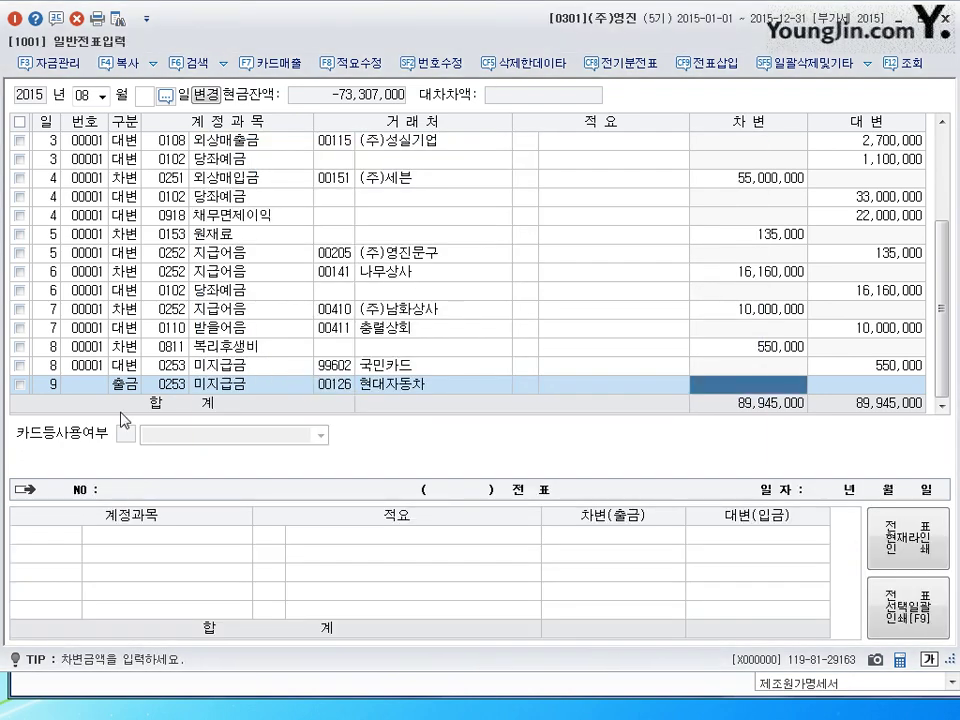
text(1500000)
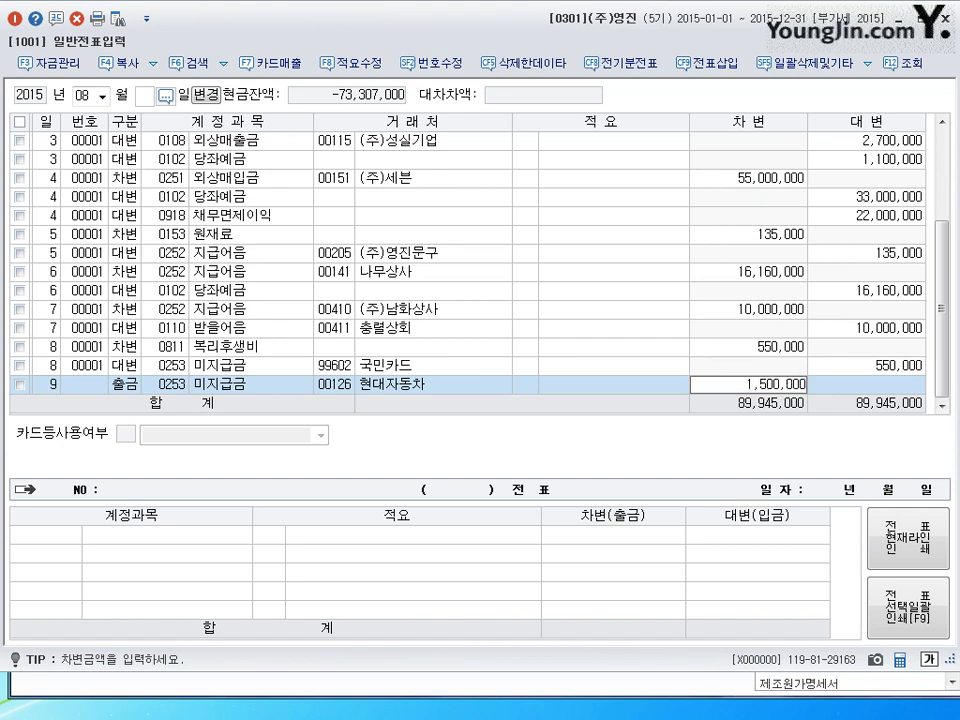
key(Return)
Step: Record an August 10 cash payment (출금) of 2,000,000 for account 0261 미지급세금 with no partner
text(10)
key(Return)
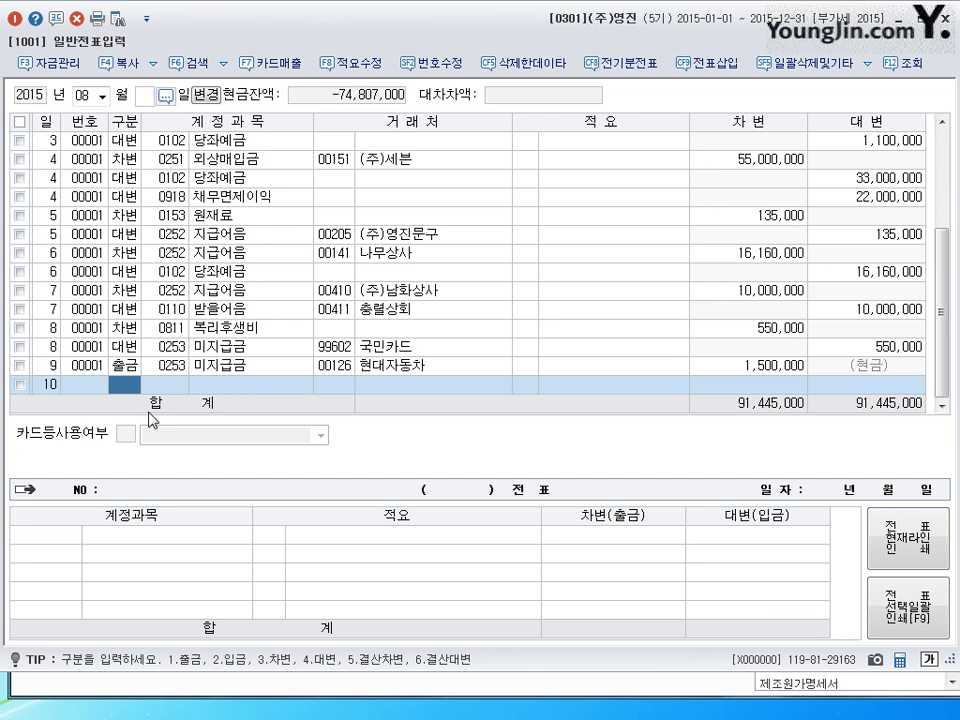
text(1)
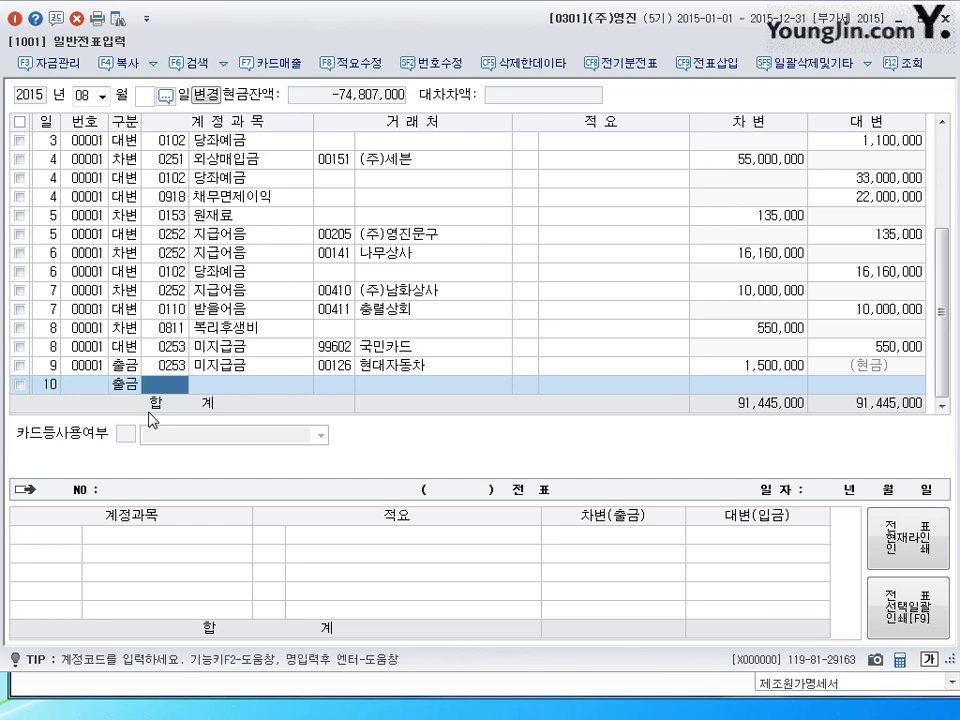
text(0261)
key(Return)
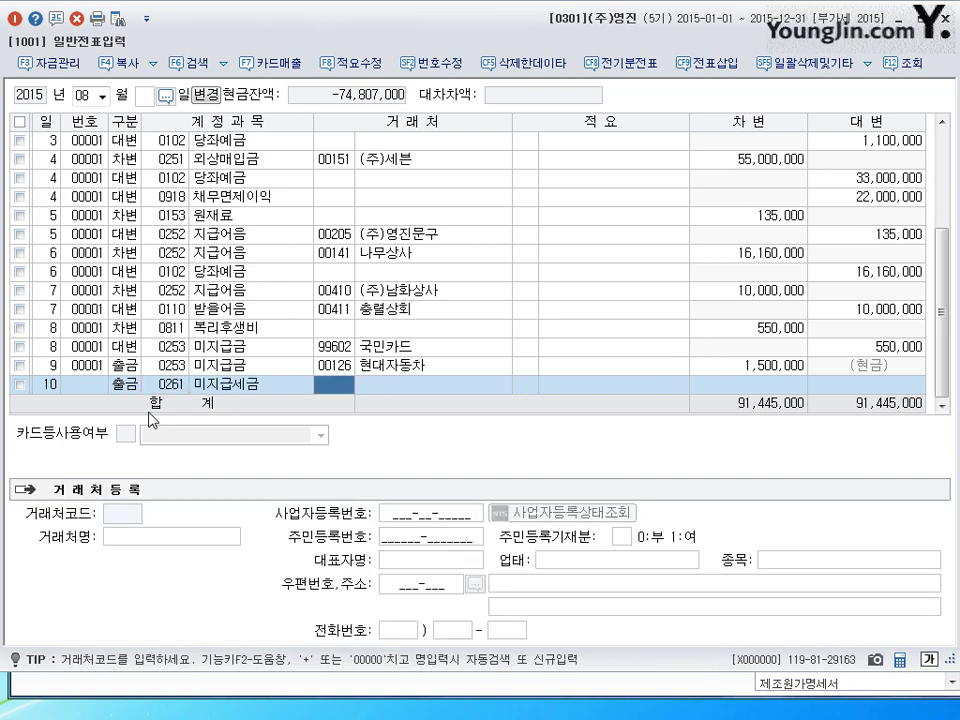
key(Return)
key(Return)
text(2000000)
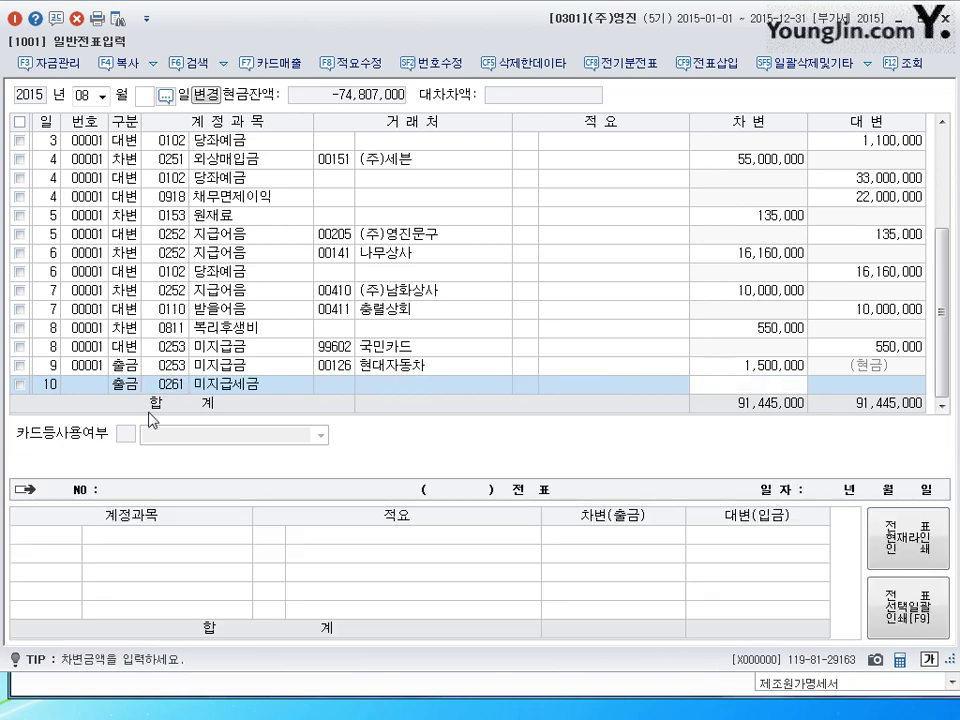
key(Return)
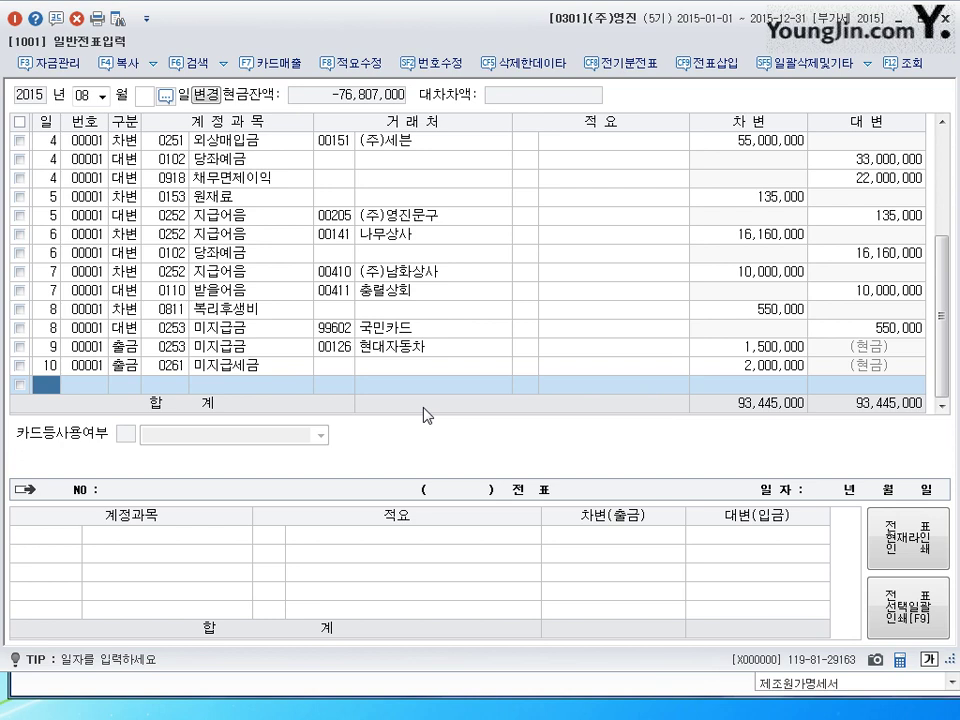
Step: Enter a debit line dated August 11 for account 0103 보통예금 with the amount 12,000,000 and no partner
text(11)
key(Return)
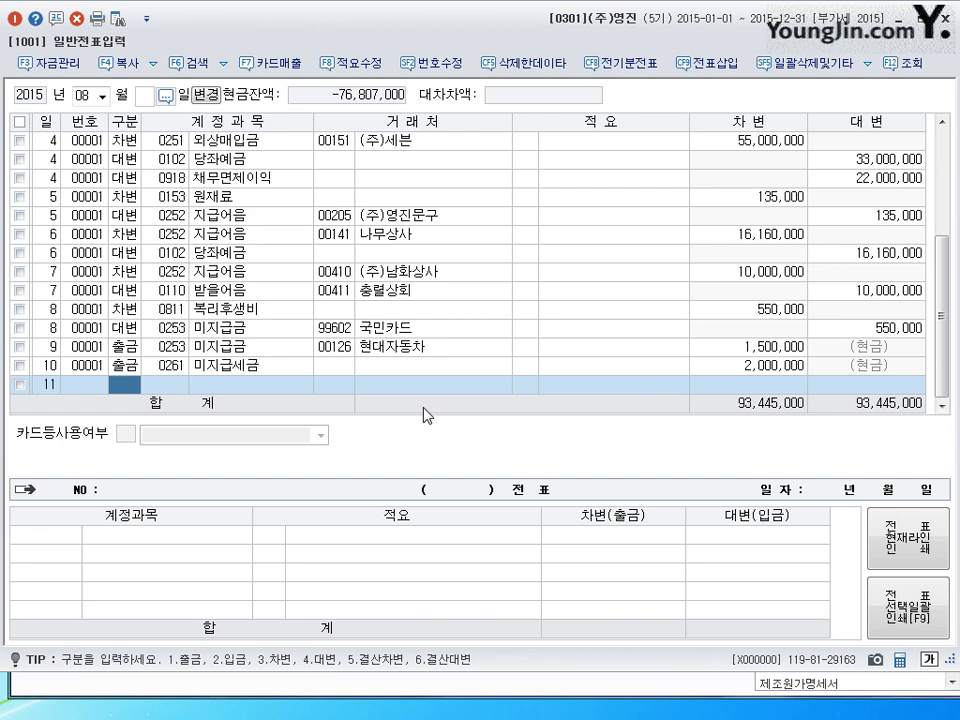
text(3)
key(Return)
text(103)
key(Return)
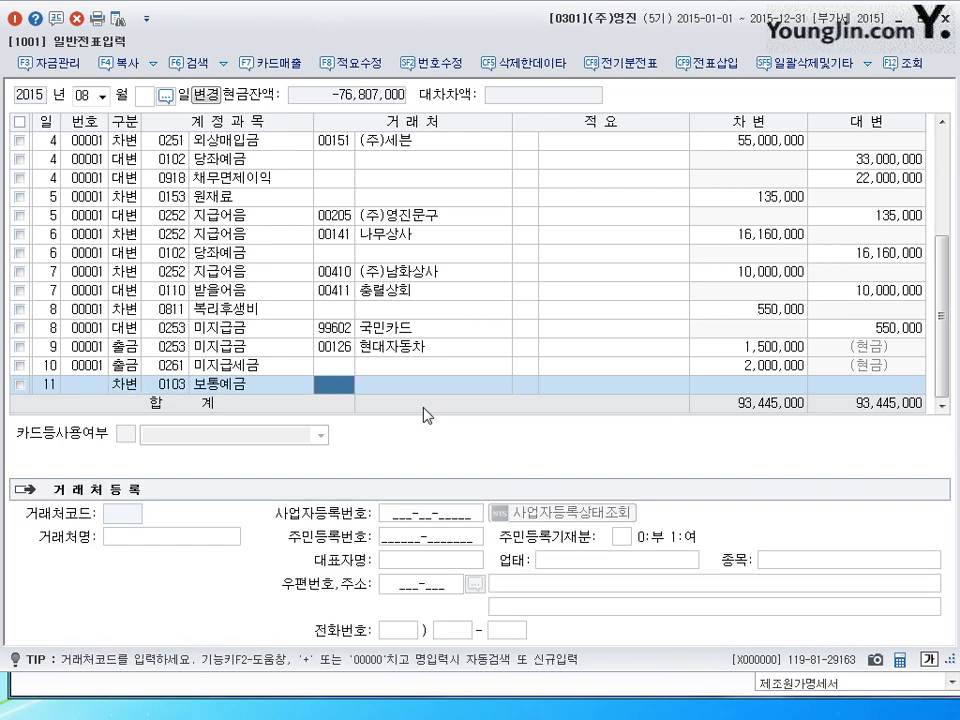
key(Return)
key(Return)
text(12)
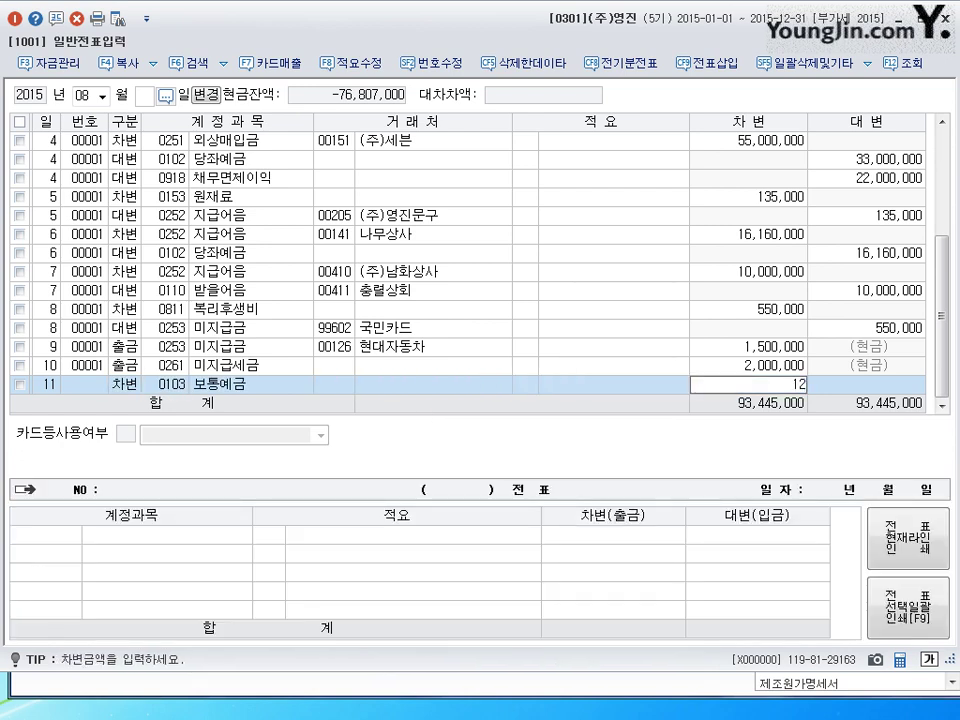
text(,000,000)
key(Return)
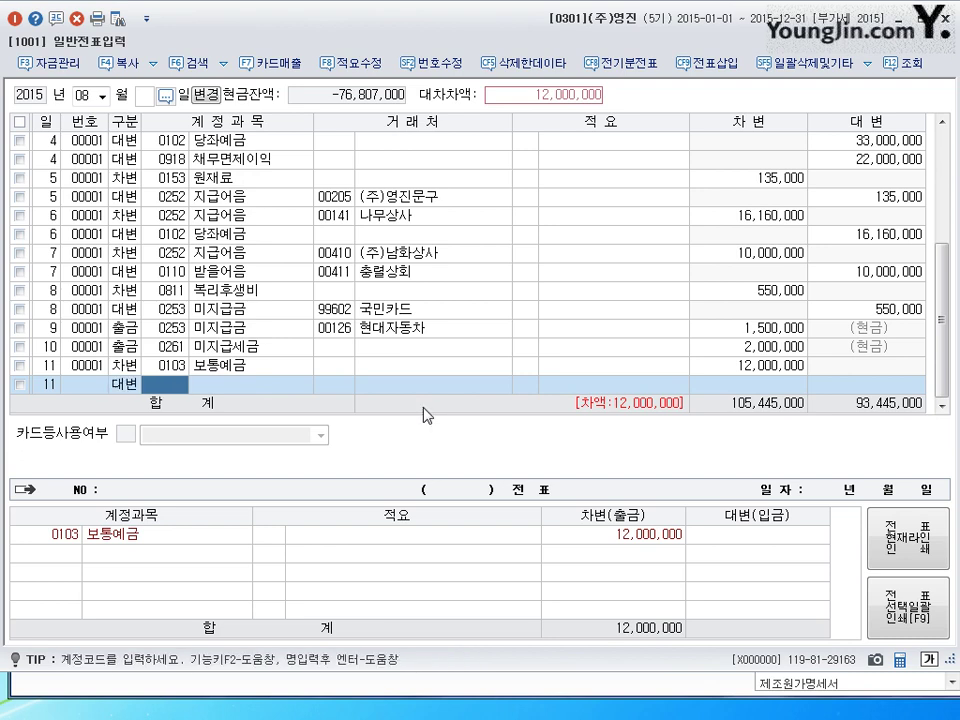
Step: Add a 12,000,000 credit line for account 0260 단기차입금 to the August 11 voucher
text(260)
key(Return)
text(쇼)
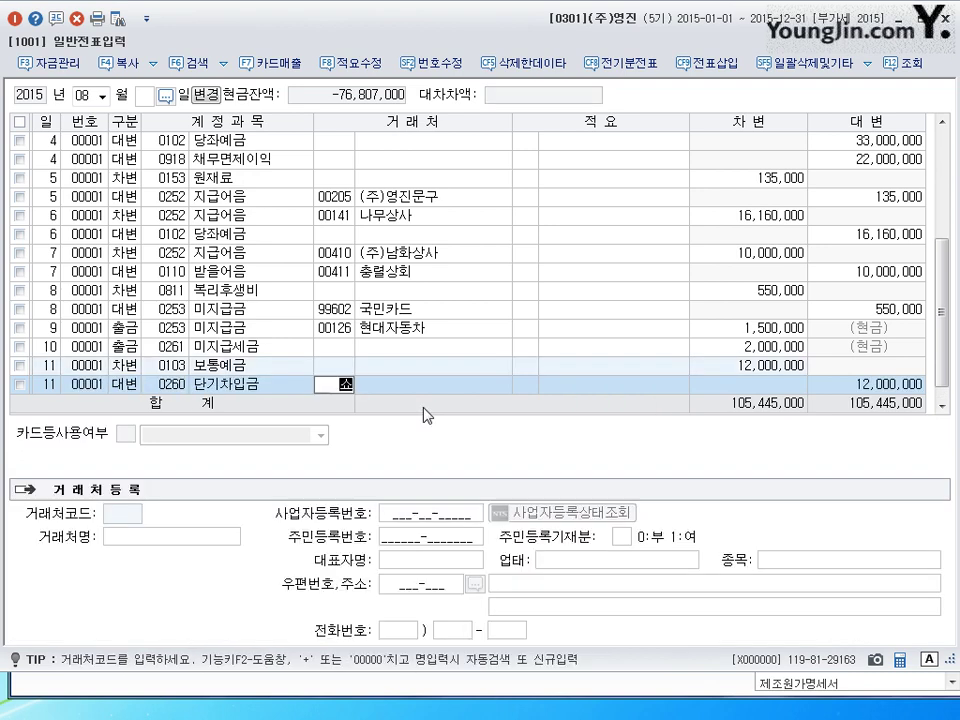
key(BackSpace)
key(BackSpace)
text(ㄴ)
key(Return)
key(Left)
key(Left)
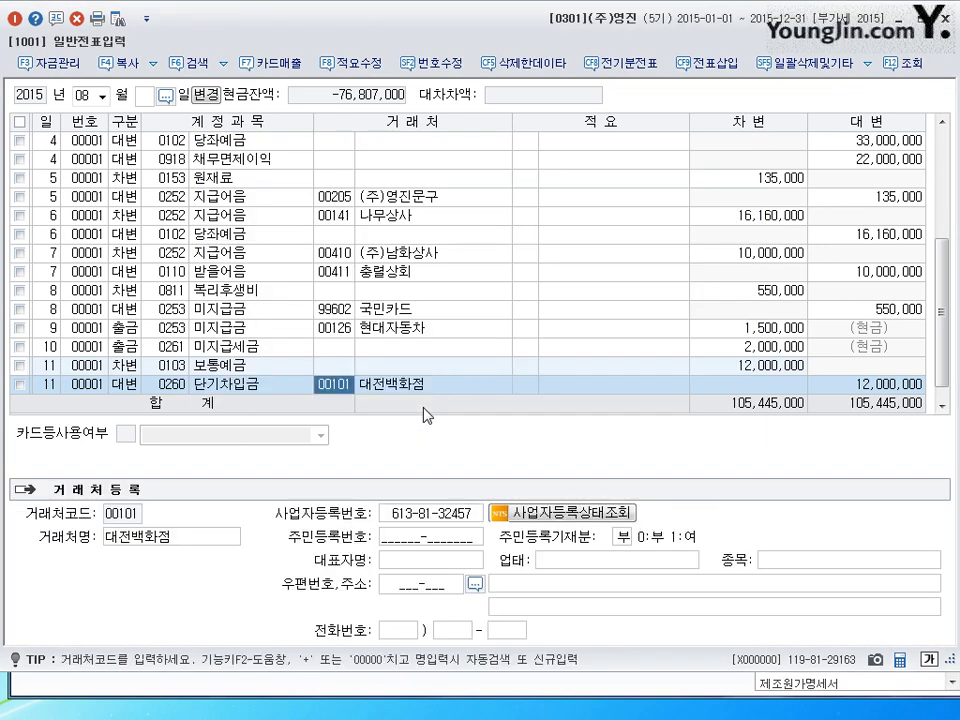
Step: Search the partner list for 신한 and assign 신한은행 to the August 11 credit line
key(F2)
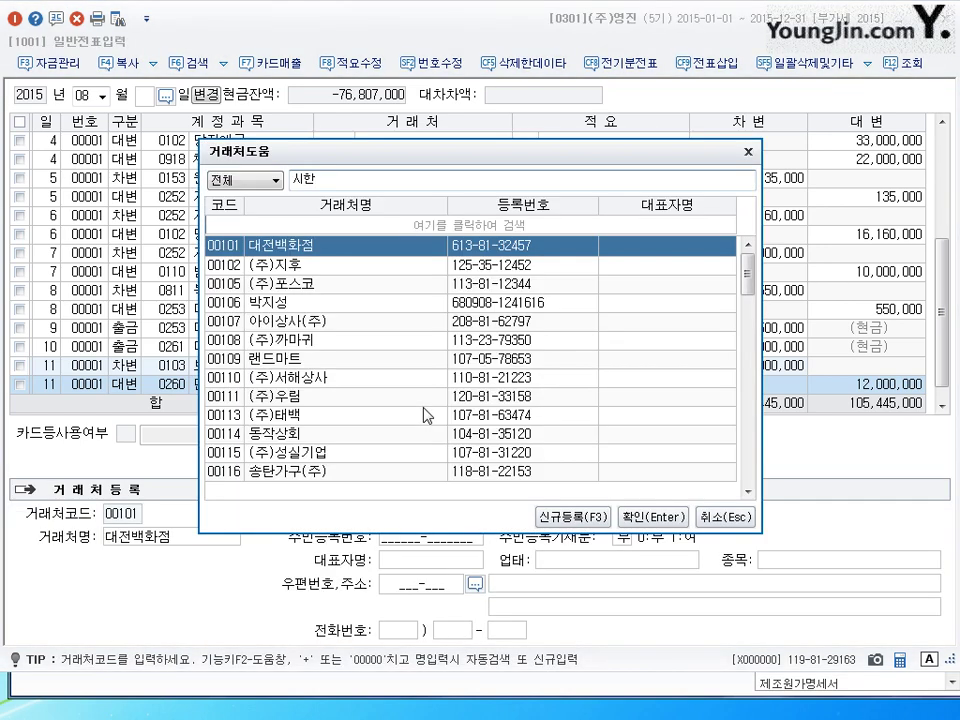
key(BackSpace)
key(BackSpace)
text(신한)
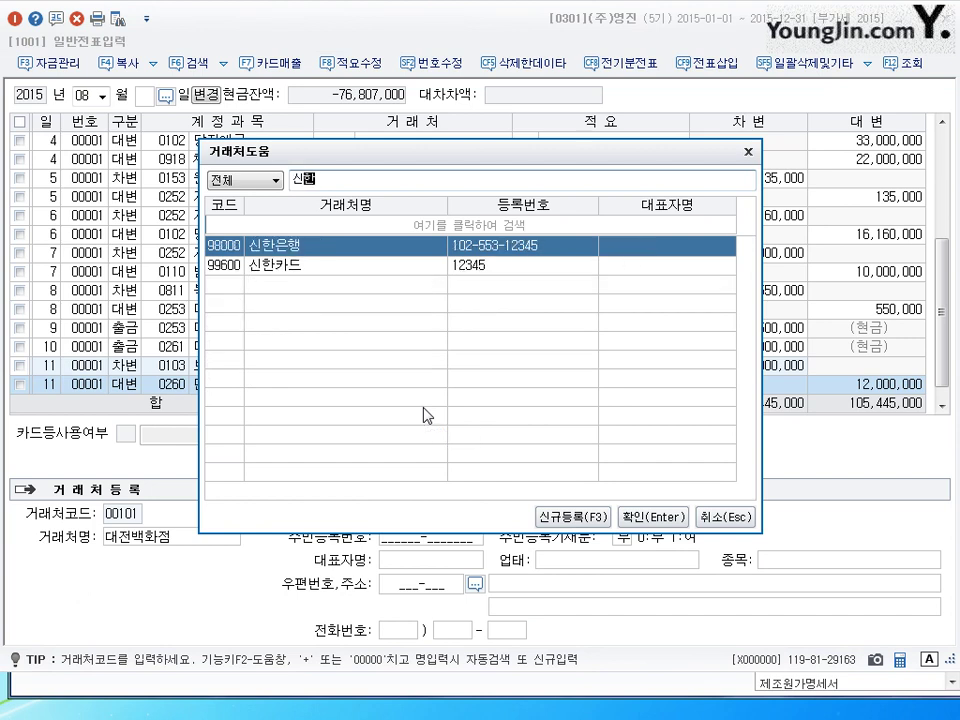
key(Return)
key(Return)
key(Return)
Step: Enter a debit line dated August 12 for account 0260 단기차입금, partner 신한은행, with the amount 12,000,000
text(12)
key(Return)
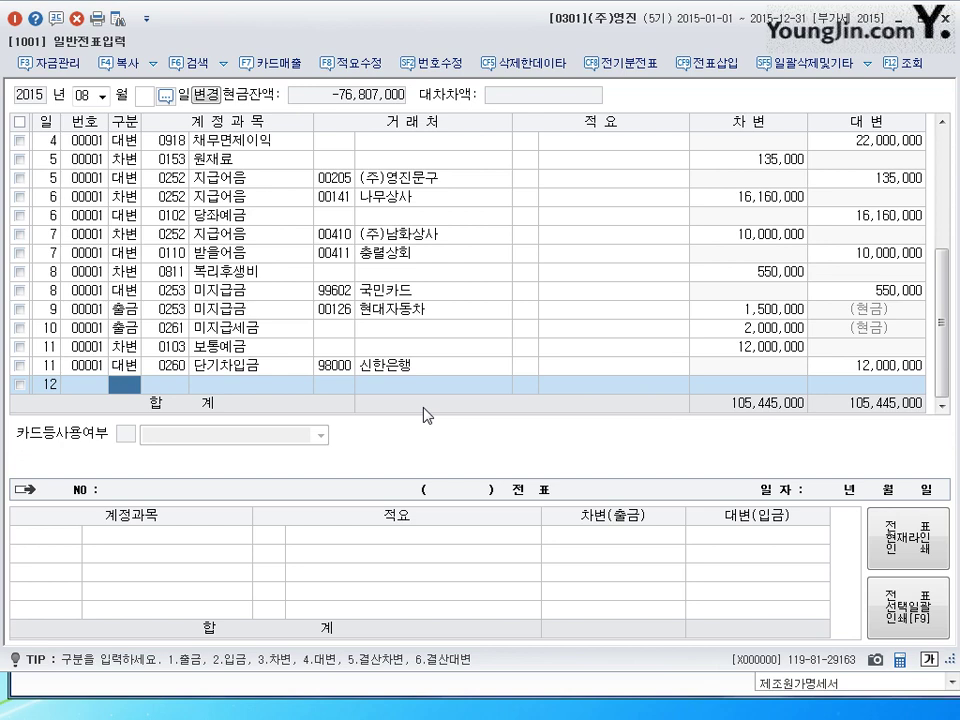
text(3)
key(Return)
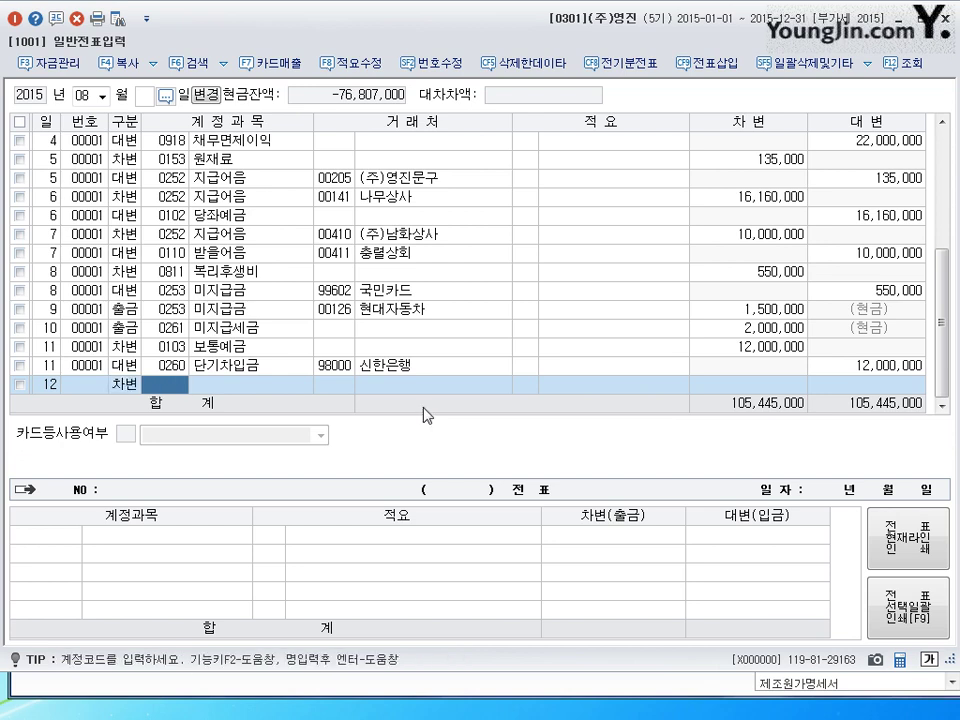
text(0260)
key(Return)
text(98000)
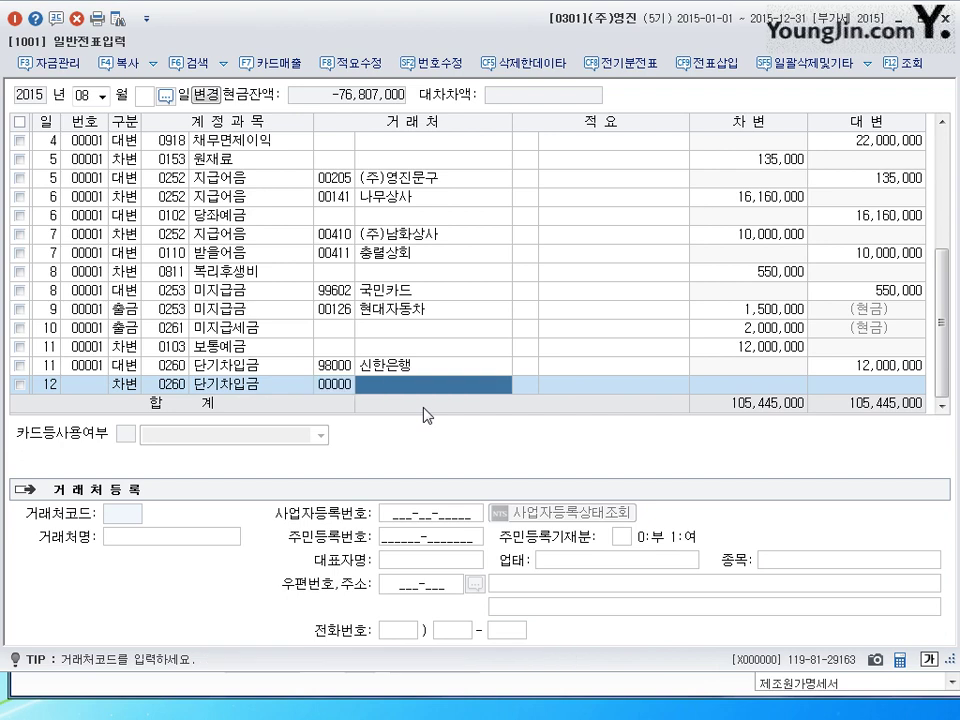
key(Return)
key(Return)
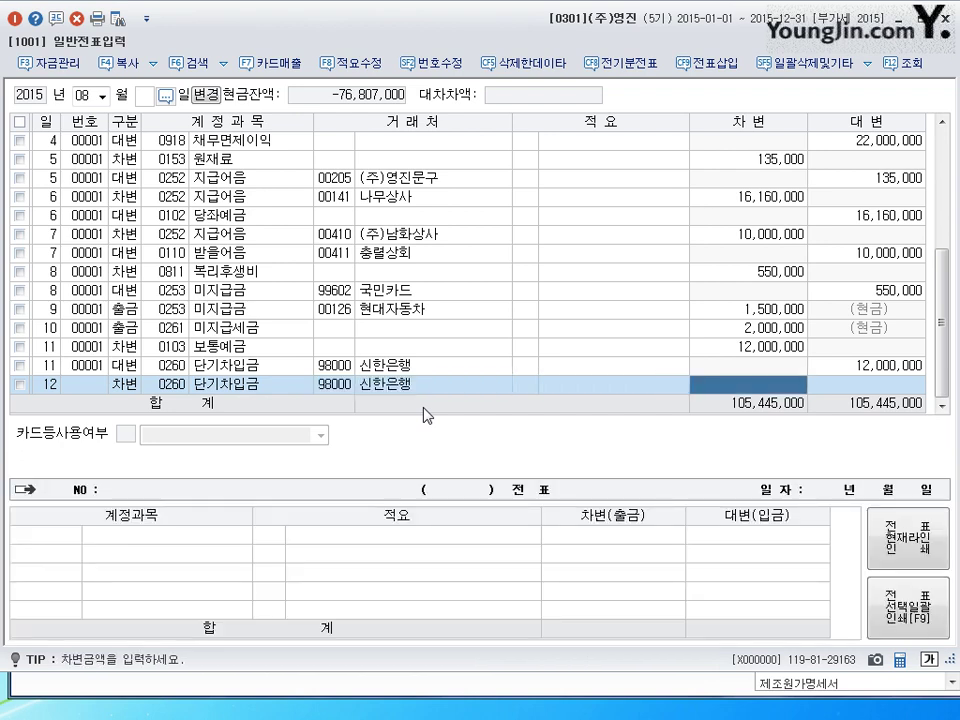
text(12000000)
key(Return)
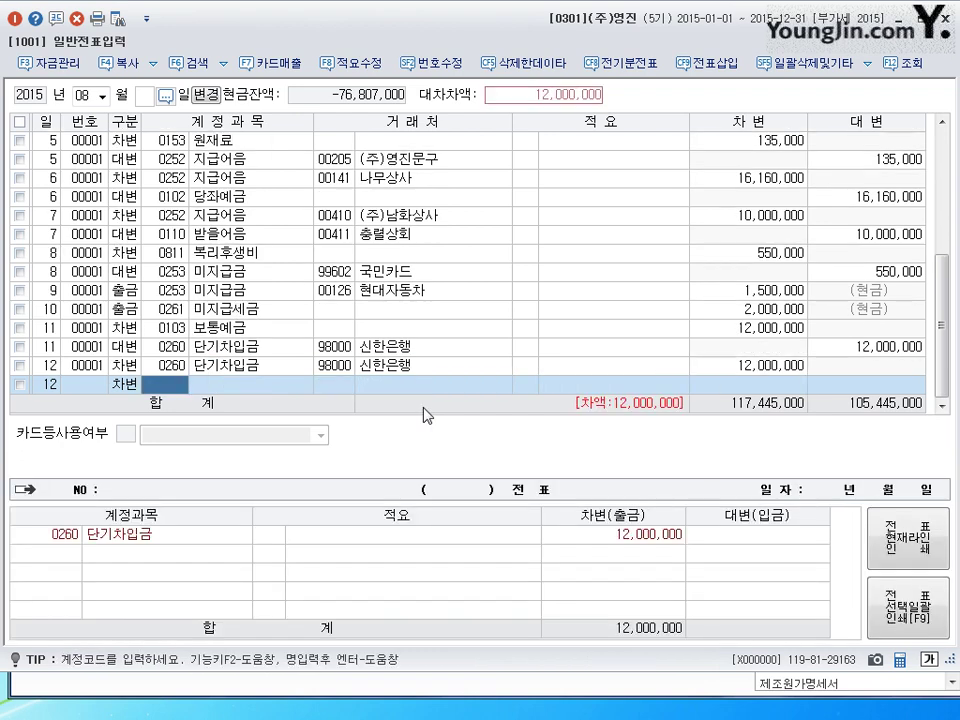
Step: Add a 200,000 debit line for account 0951 이자비용 with no partner to the August 12 voucher
text(0951)
key(Return)
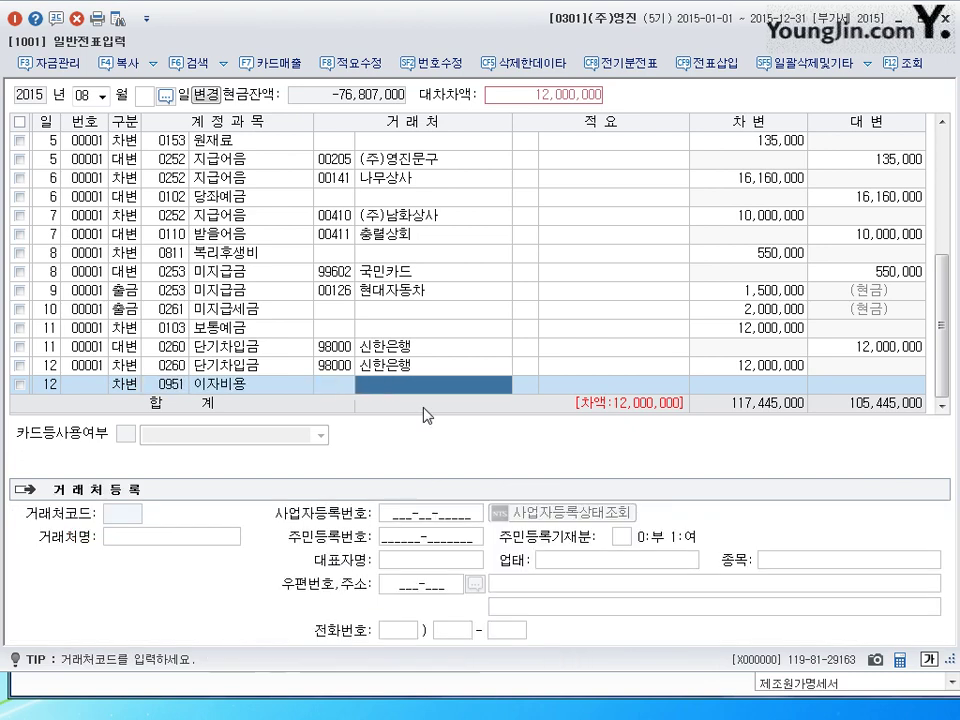
key(Return)
key(Return)
text(200000)
key(Return)
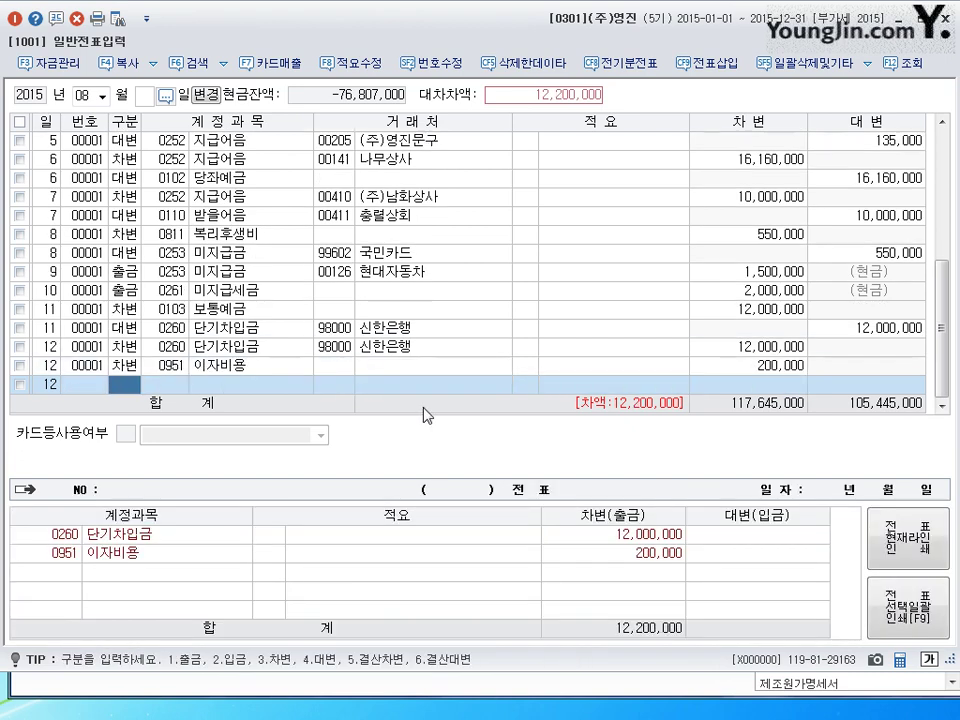
Step: Complete the August 12 voucher with a 12,200,000 credit line for account 0101 현금 and no partner
text(4101)
key(Return)
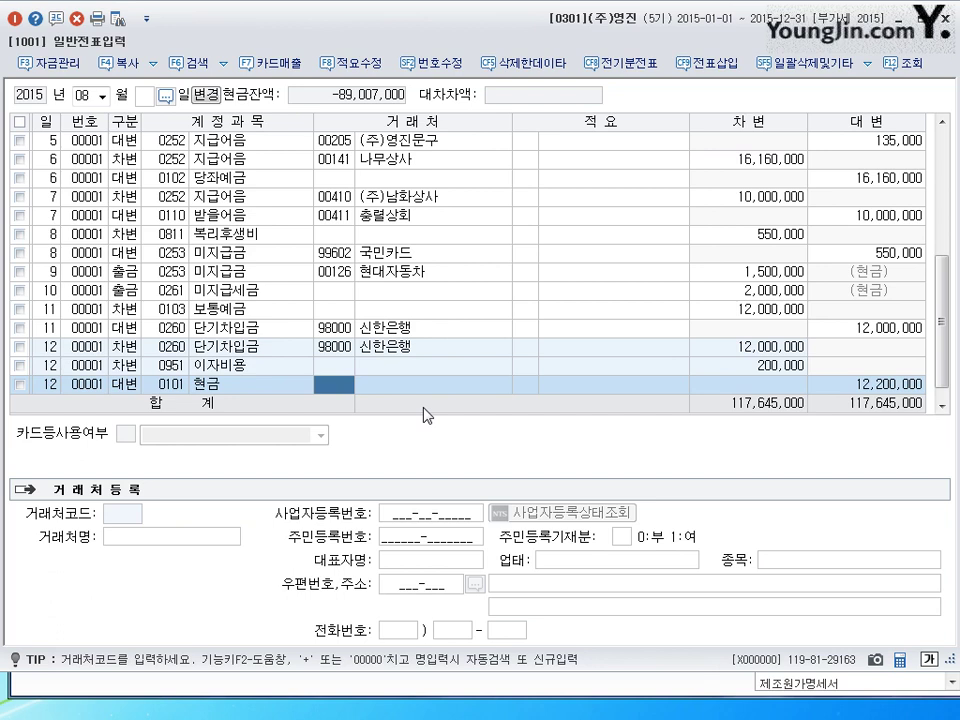
key(Return)
key(Return)
key(Return)
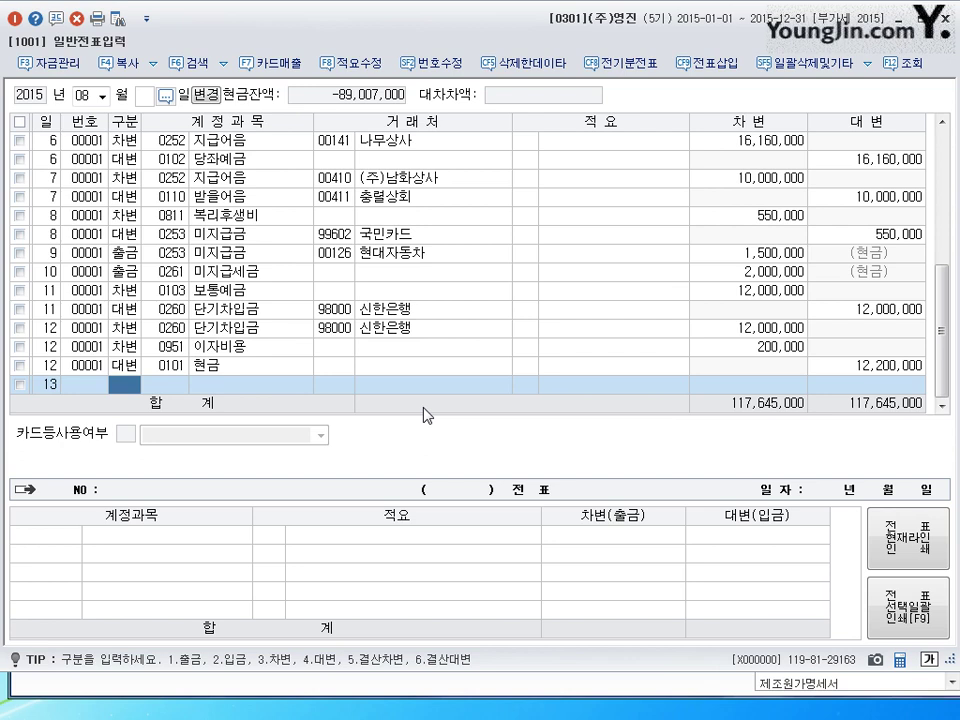
Step: Enter a debit line dated August 13 for account 0102 당좌예금 with the amount 2,500,000 and no partner
text(3)
key(Return)
text(102)
key(Return)
key(Return)
key(Return)
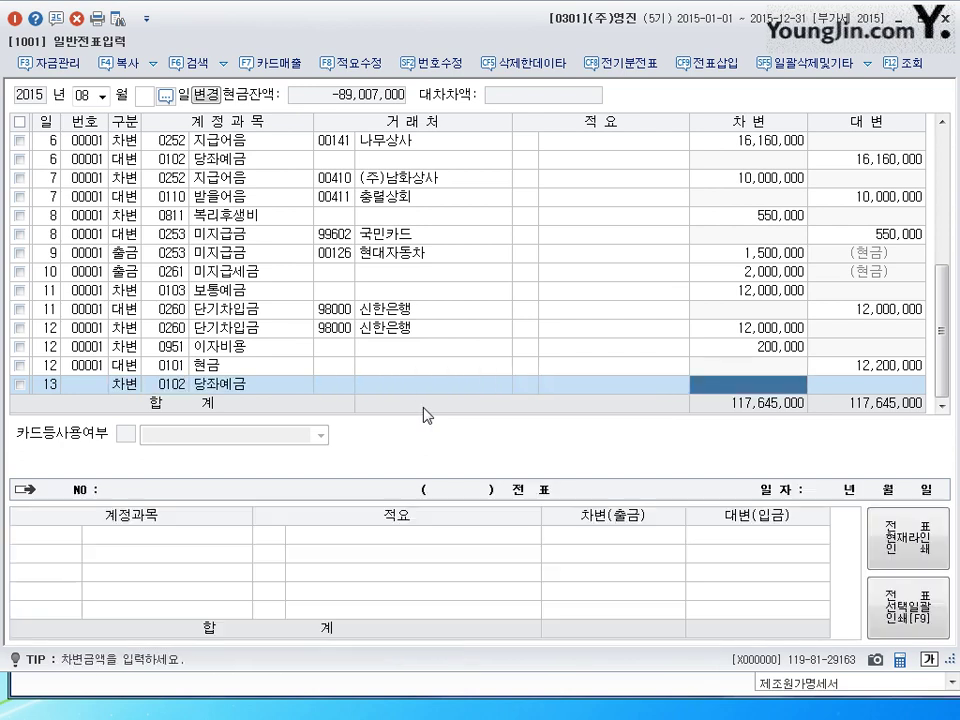
text(2500000)
key(Return)
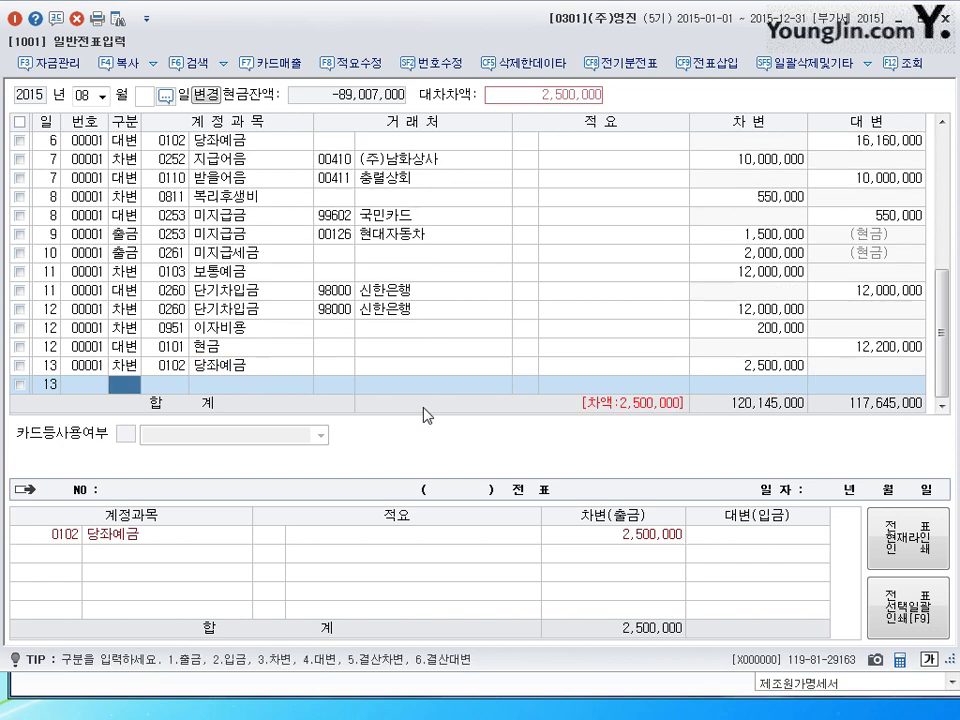
Step: Complete the August 13 voucher with a 2,500,000 credit line for account 0257 가수금 and no partner
text(4)
key(Return)
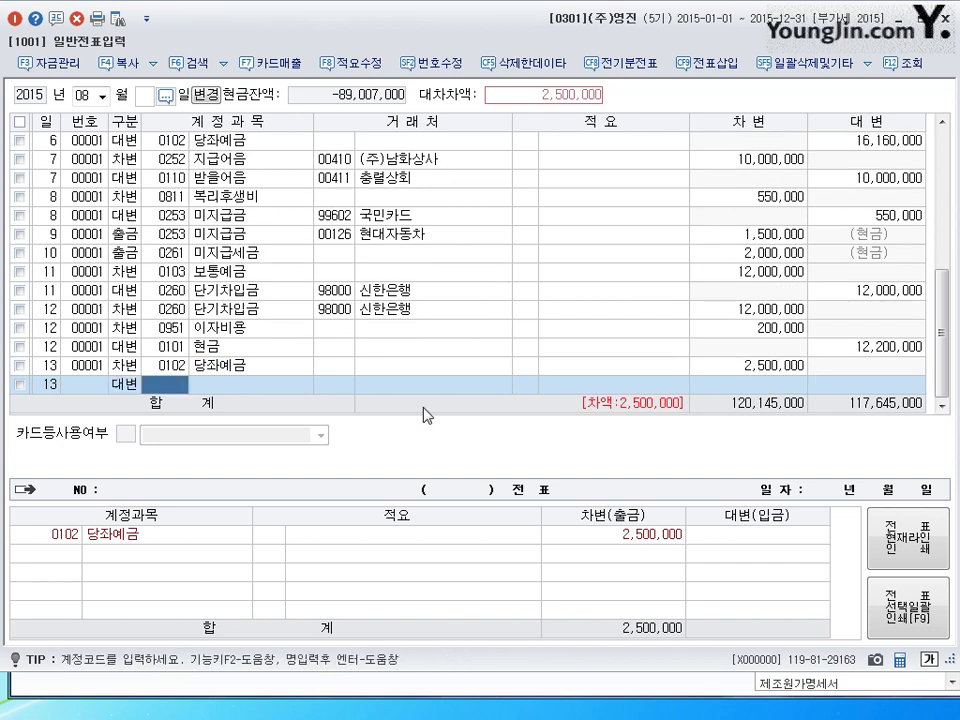
text(257)
key(Return)
key(Return)
key(Return)
key(Return)
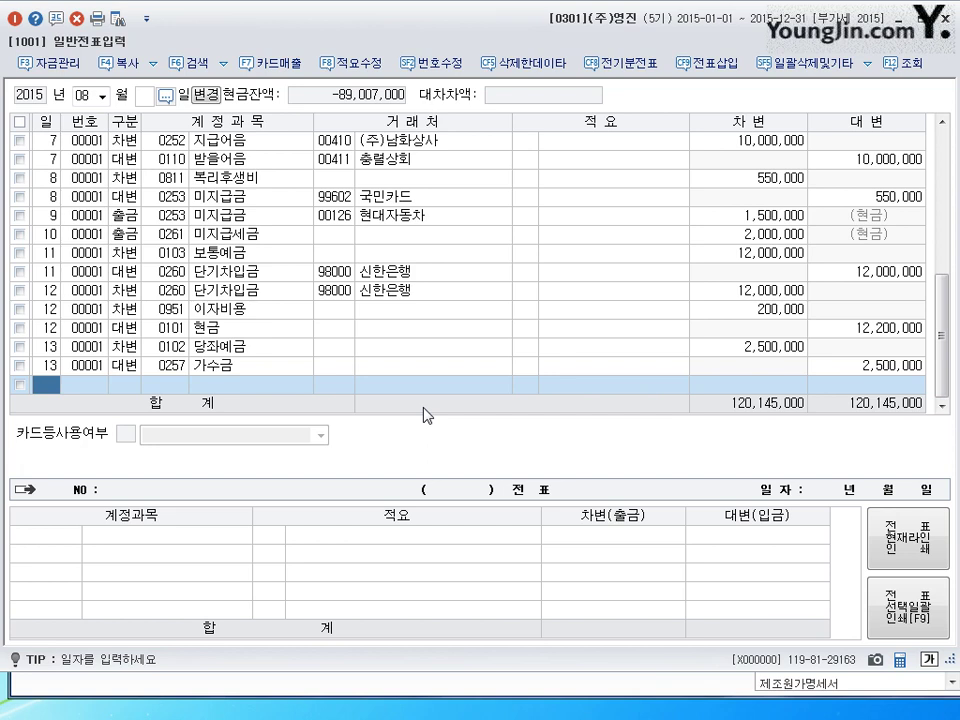
Step: Enter a debit line dated August 14 for account 0257 가수금 with the amount 1,000,000 and no partner
text(14)
key(Return)
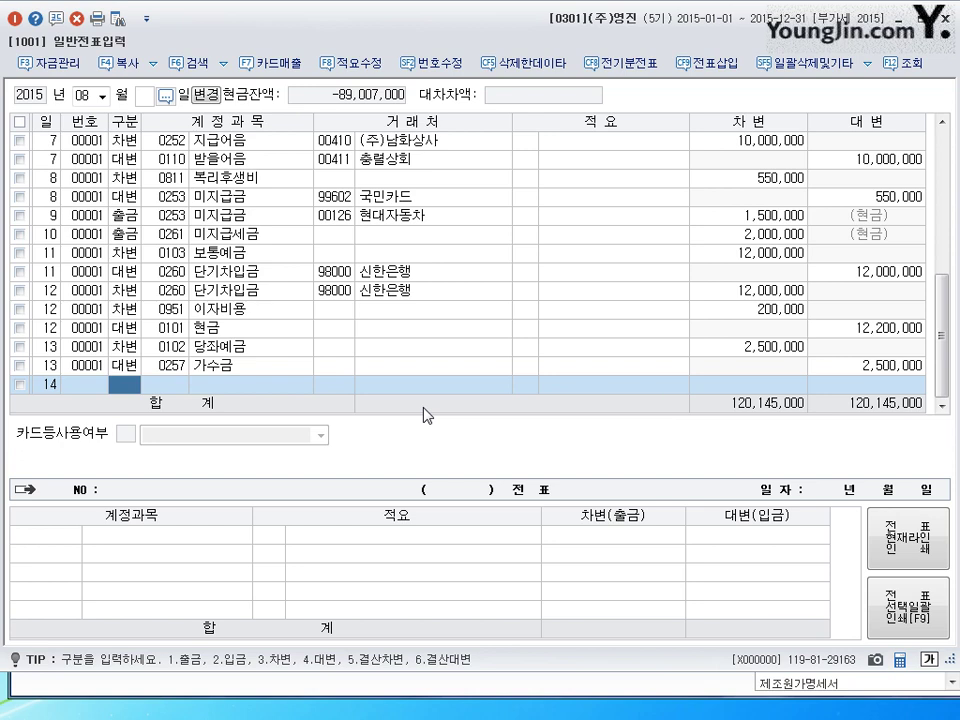
text(3)
key(Return)
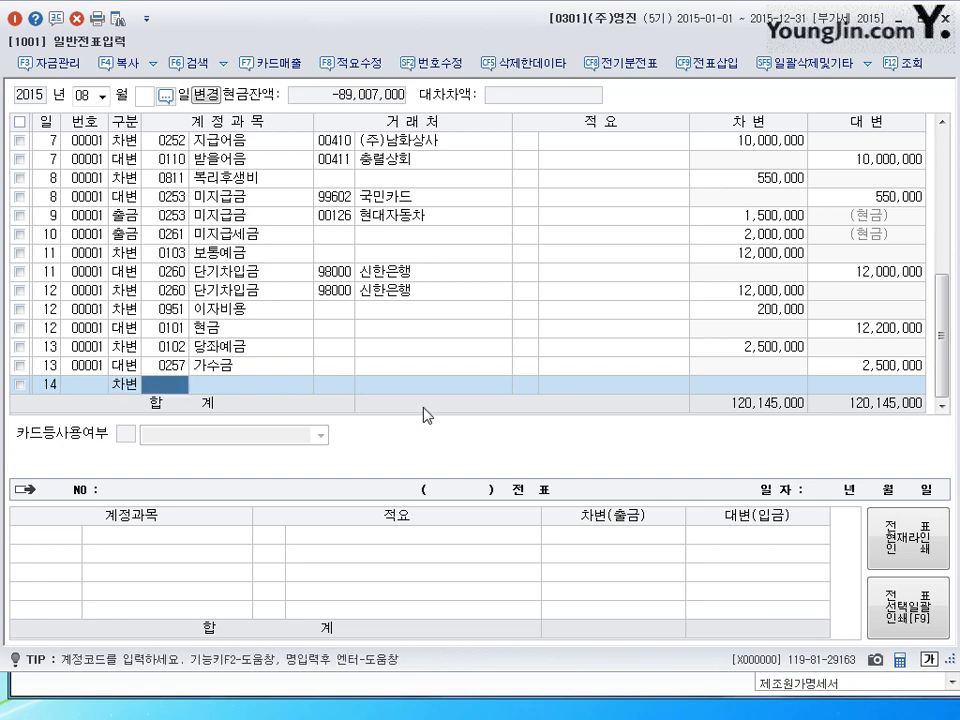
text(257)
key(Return)
key(Return)
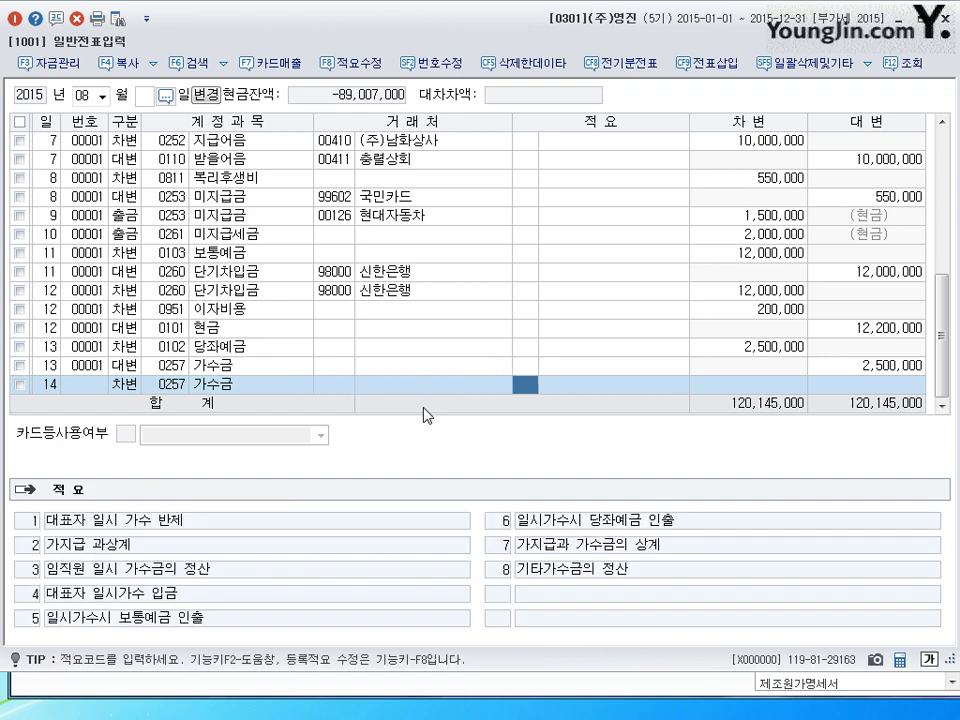
key(Return)
key(Return)
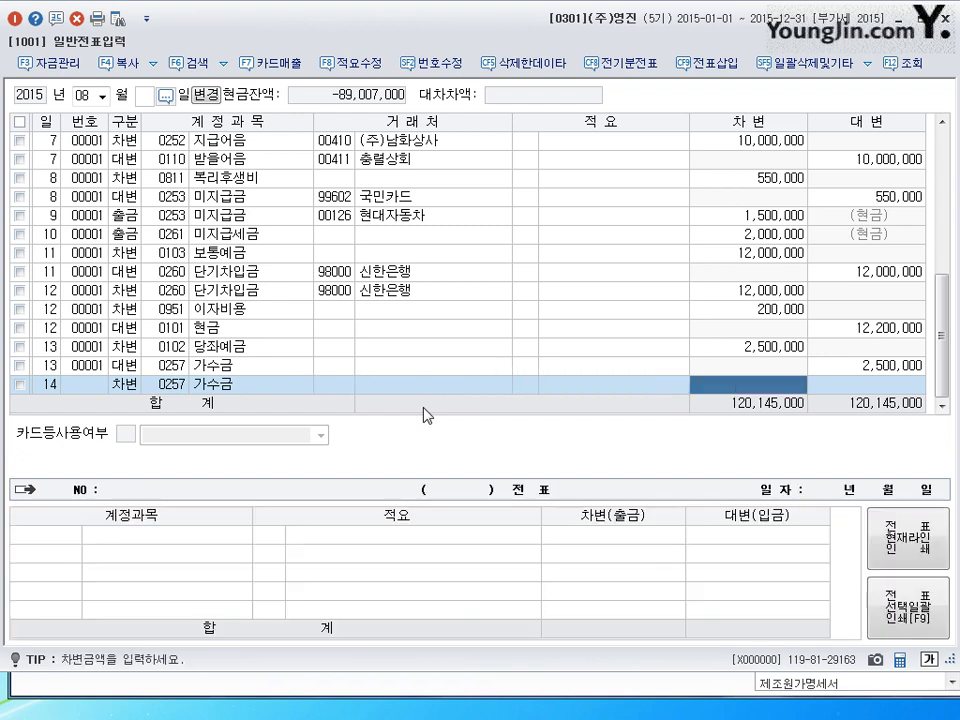
text(1++)
key(Return)
Step: Add a 500,000 credit line for account 0259 선수금 with partner (주)일신산업 to the August 14 voucher
text(4)
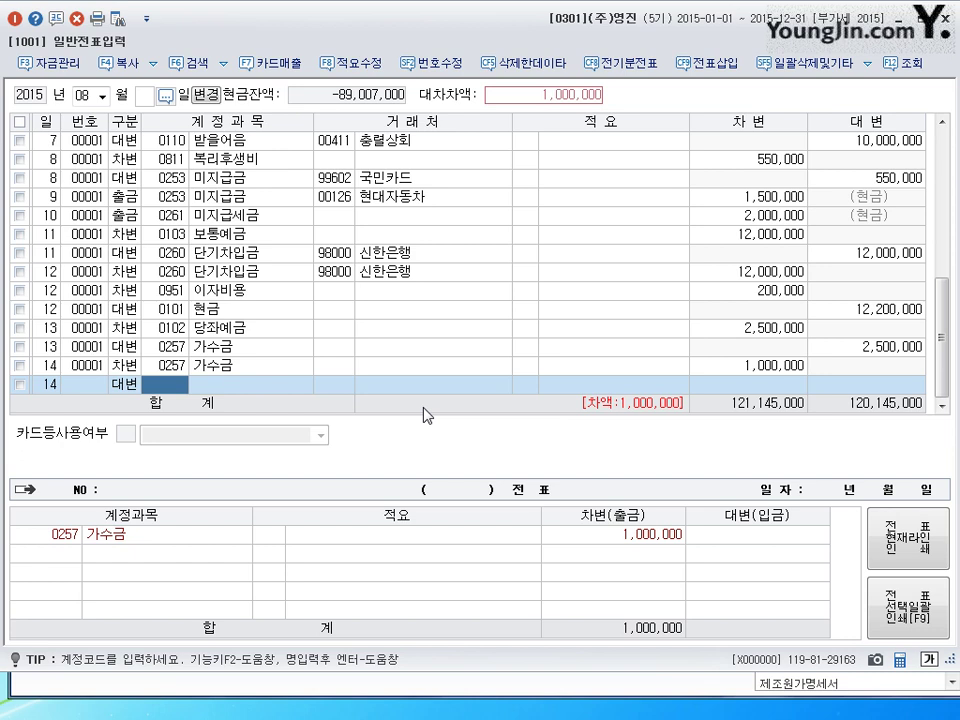
text(259)
key(Return)
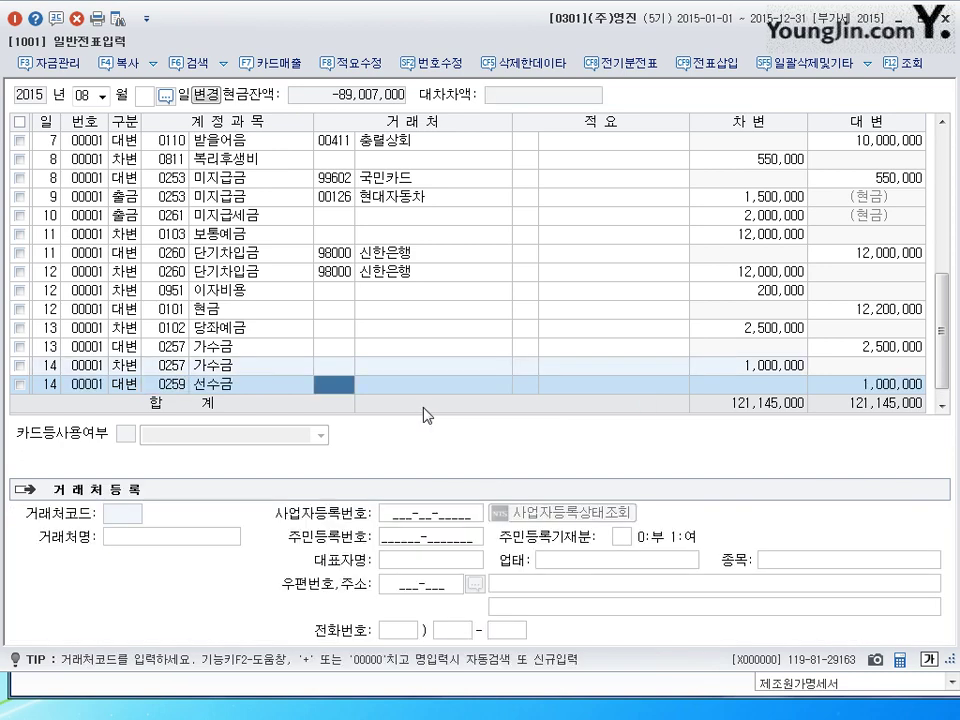
text(일시ㄴ)
key(Return)
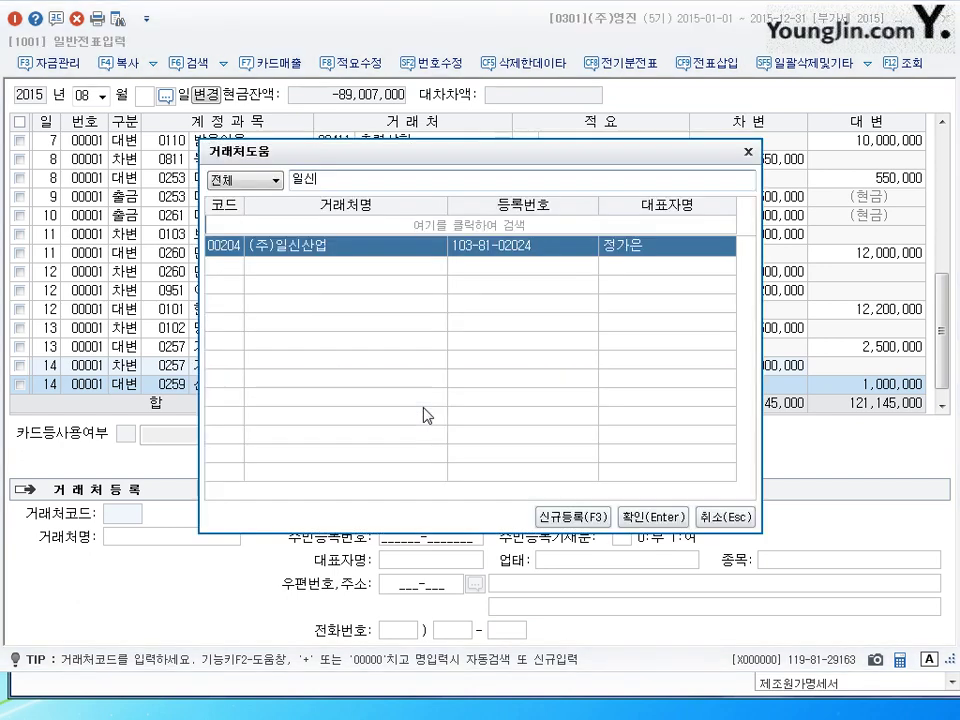
key(Return)
key(Return)
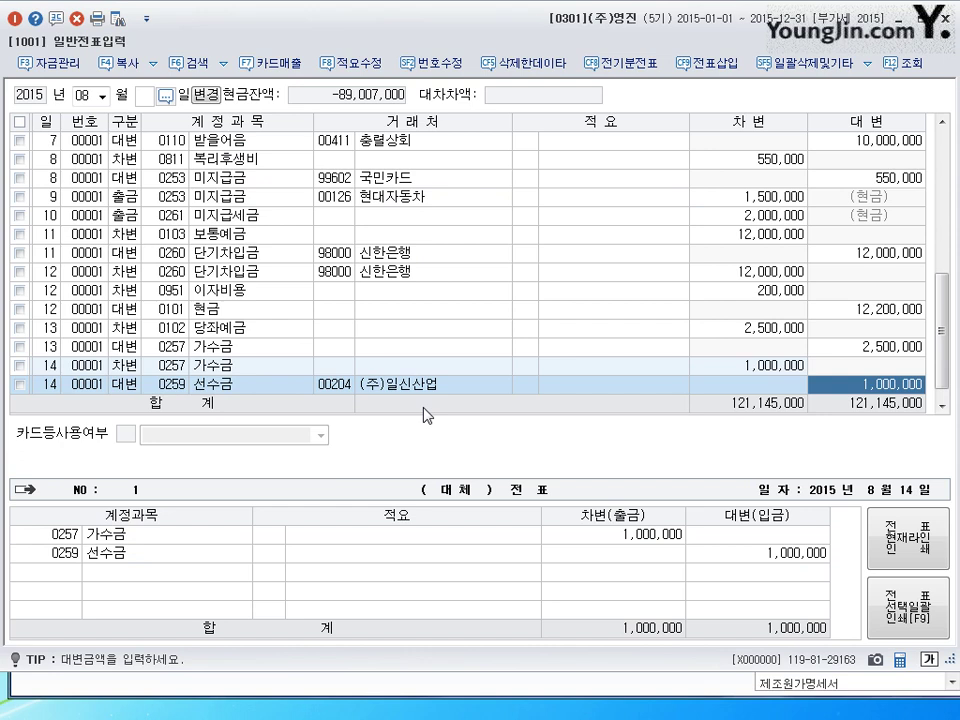
text(500)
key(Return)
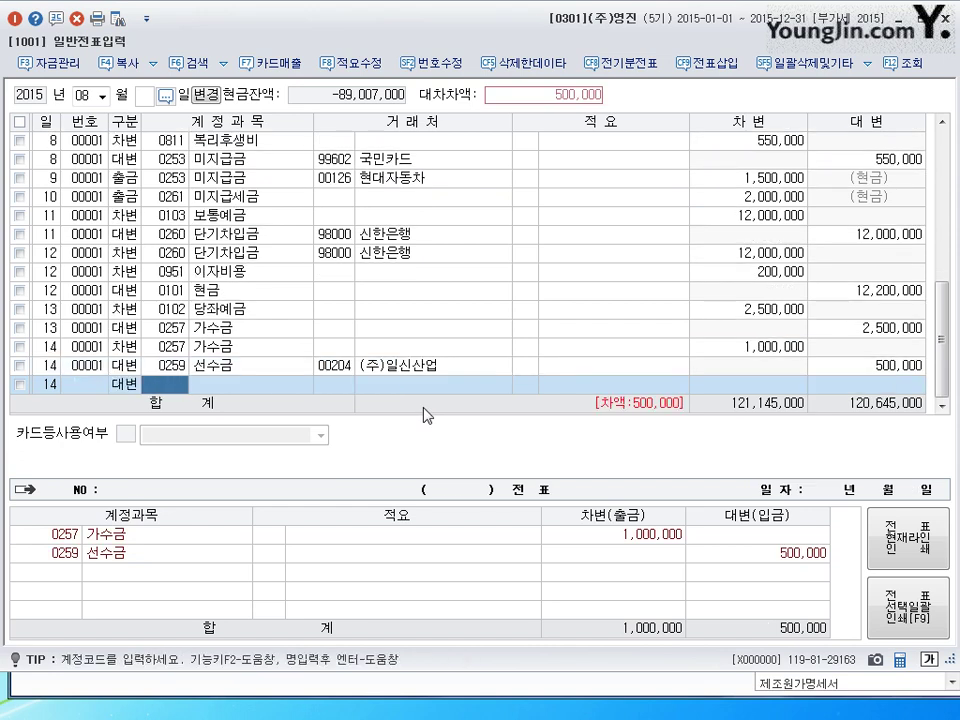
Step: Complete the August 14 voucher with a 500,000 credit line for account 0108 외상매출금, partner (주)일신산업
text(108)
key(Return)
key(Return)
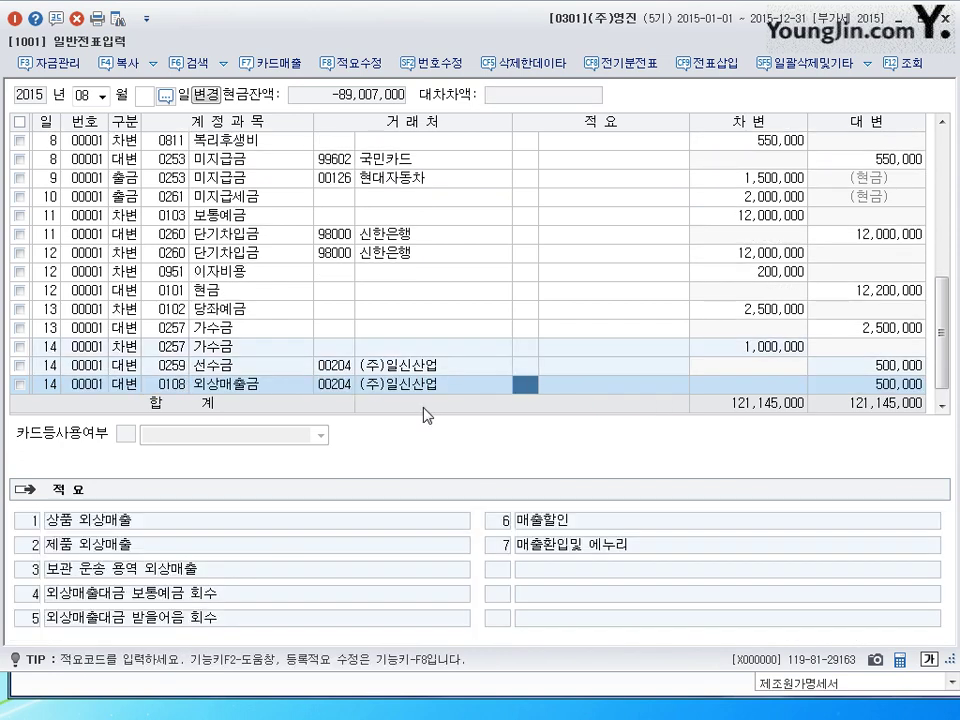
key(Return)
key(Return)
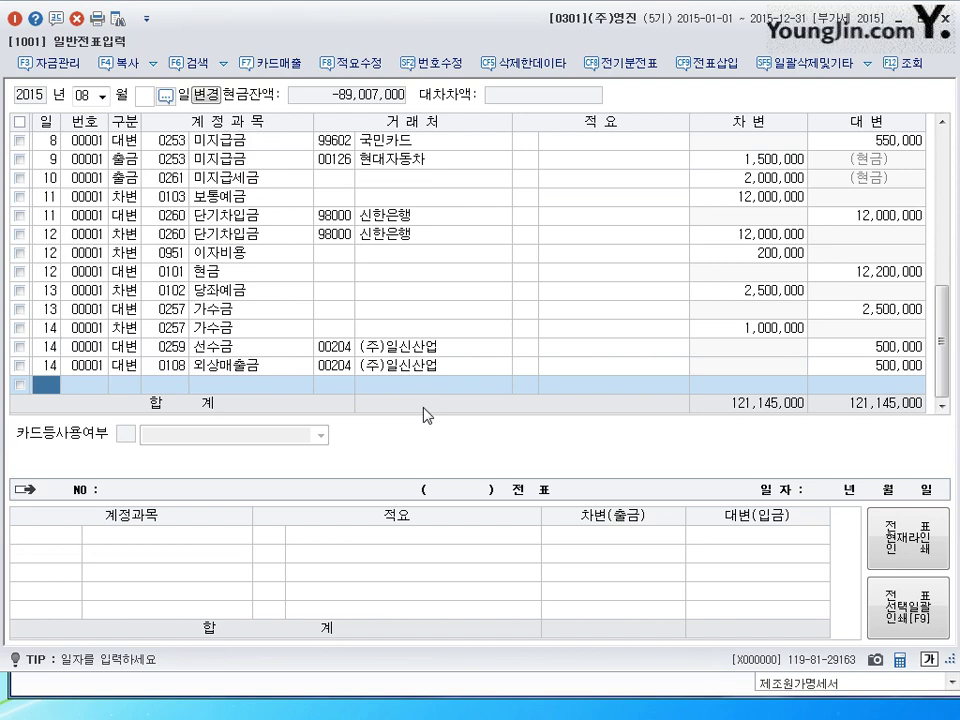
Step: Enter a cash receipt (입금) line dated August 15 for account 0259 선수금, partner (주)유담상사, with the amount 800,000
text(15)
key(Return)
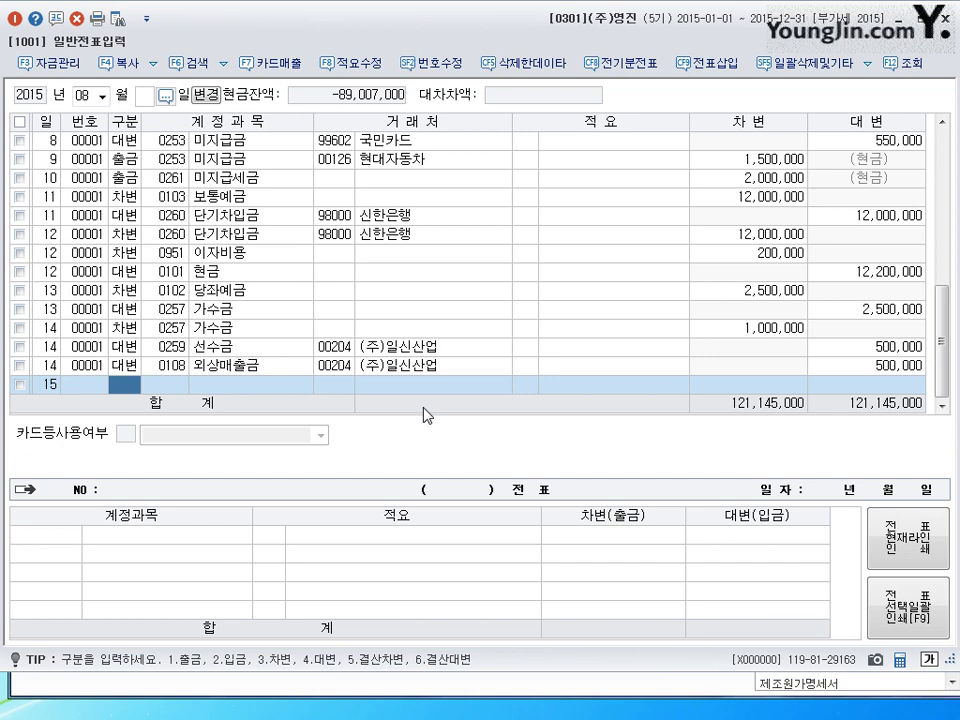
text(2)
key(Return)
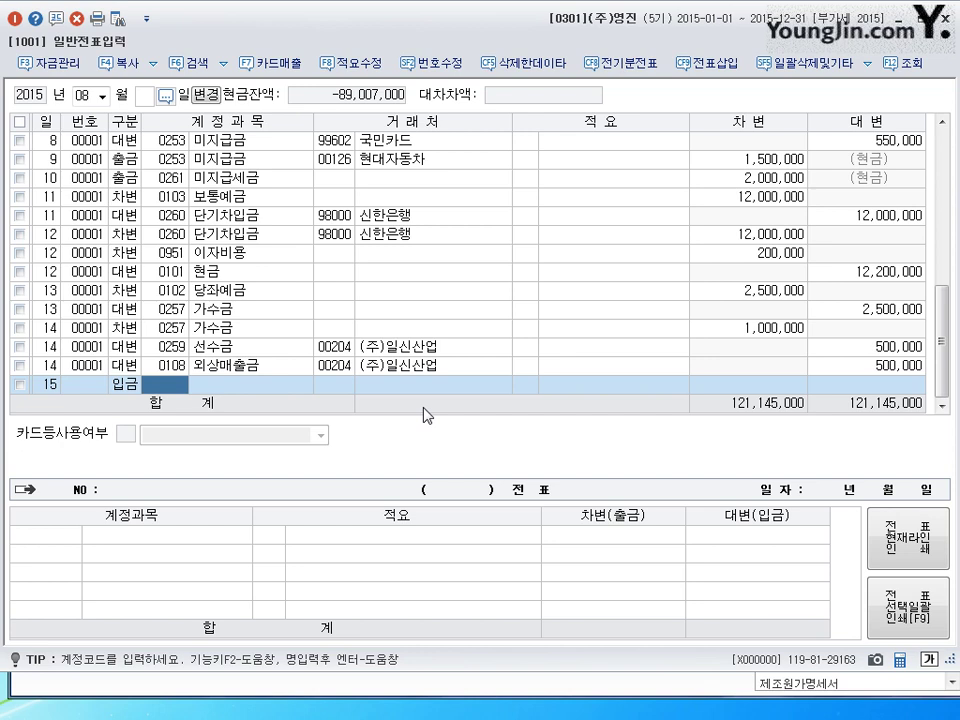
text(259)
key(Return)
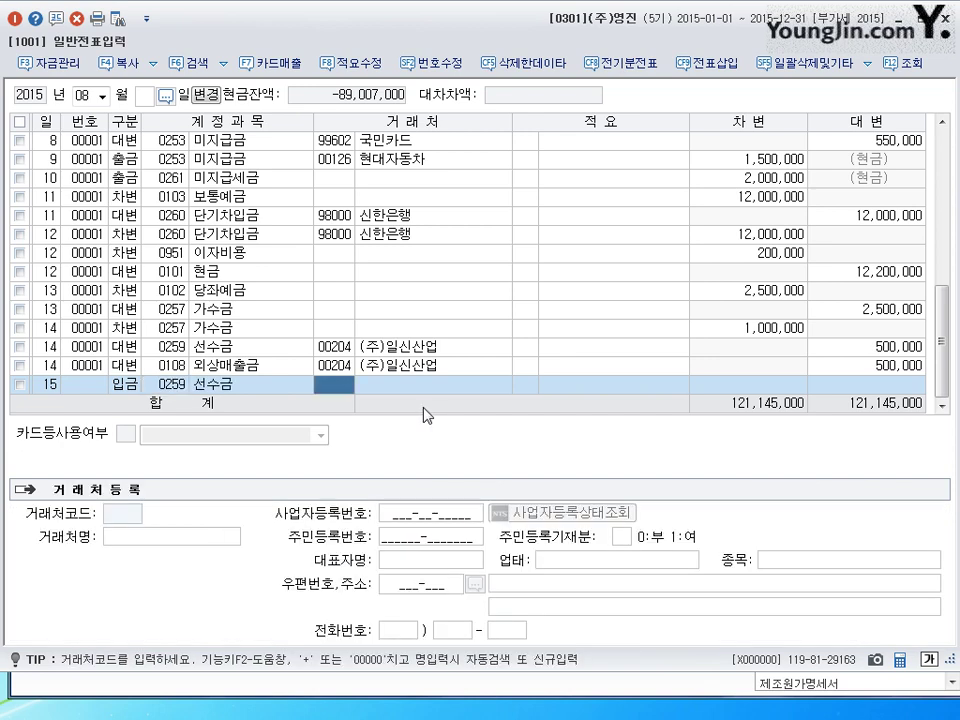
text(육)
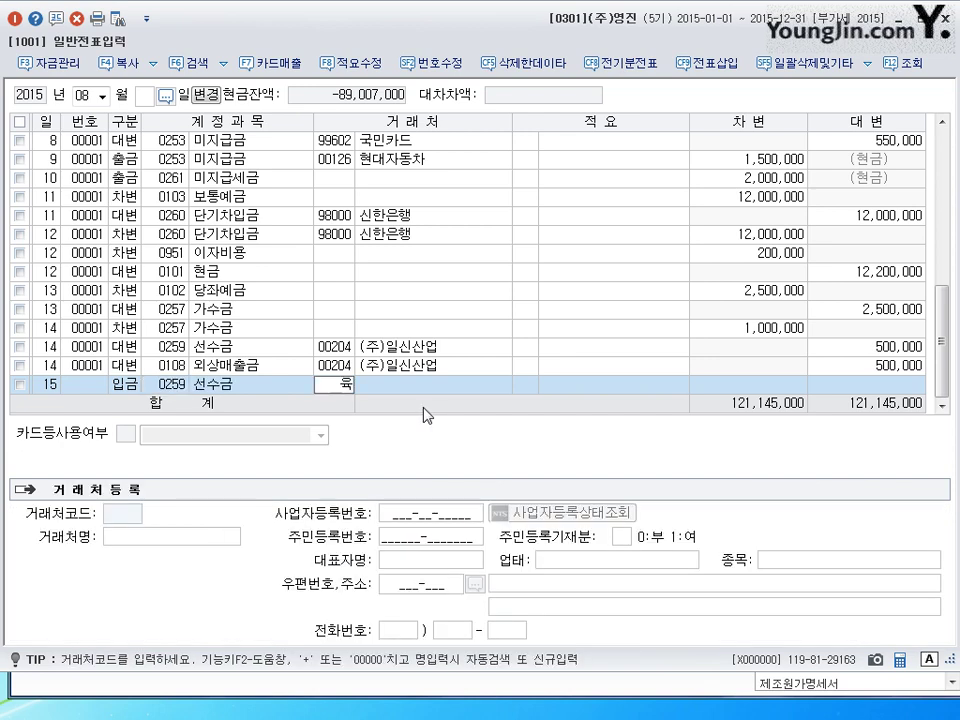
text(긴)
key(Return)
key(Return)
key(Return)
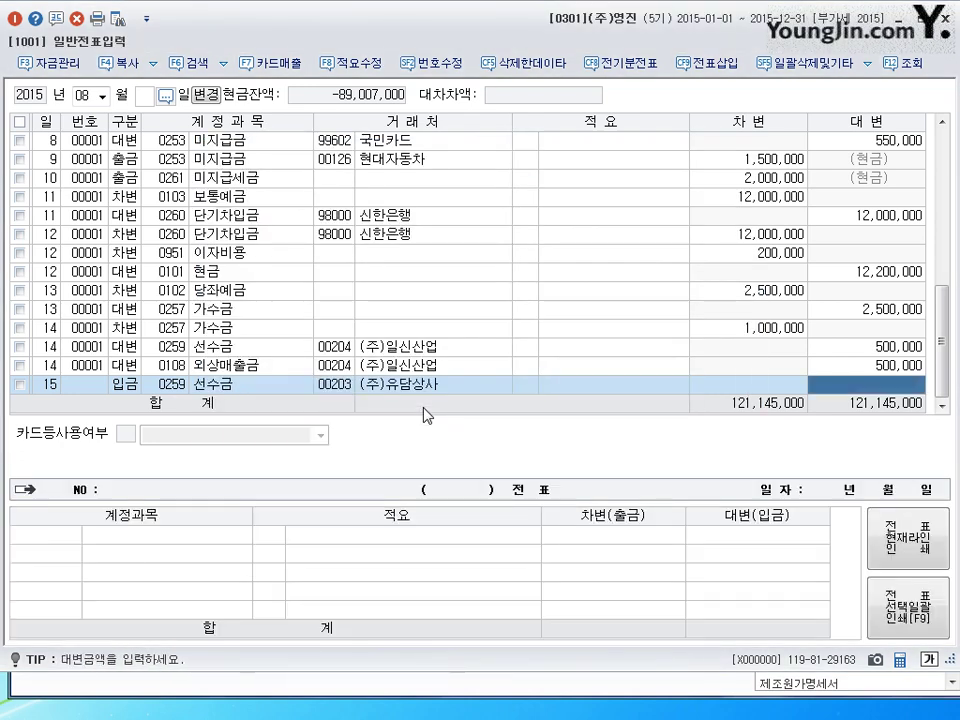
text(8000000)
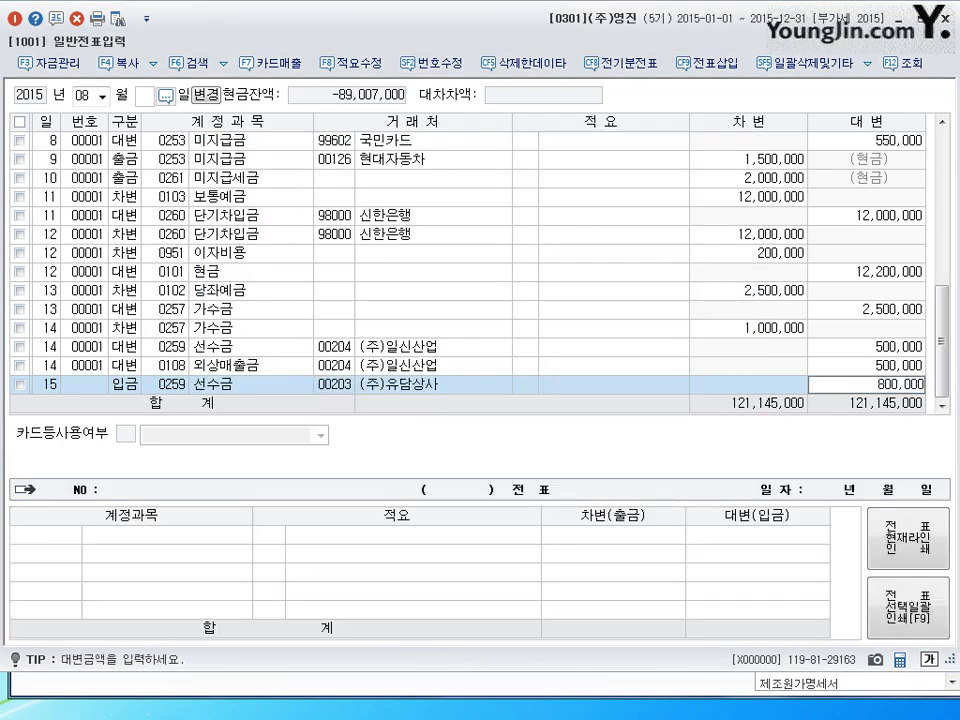
key(Return)
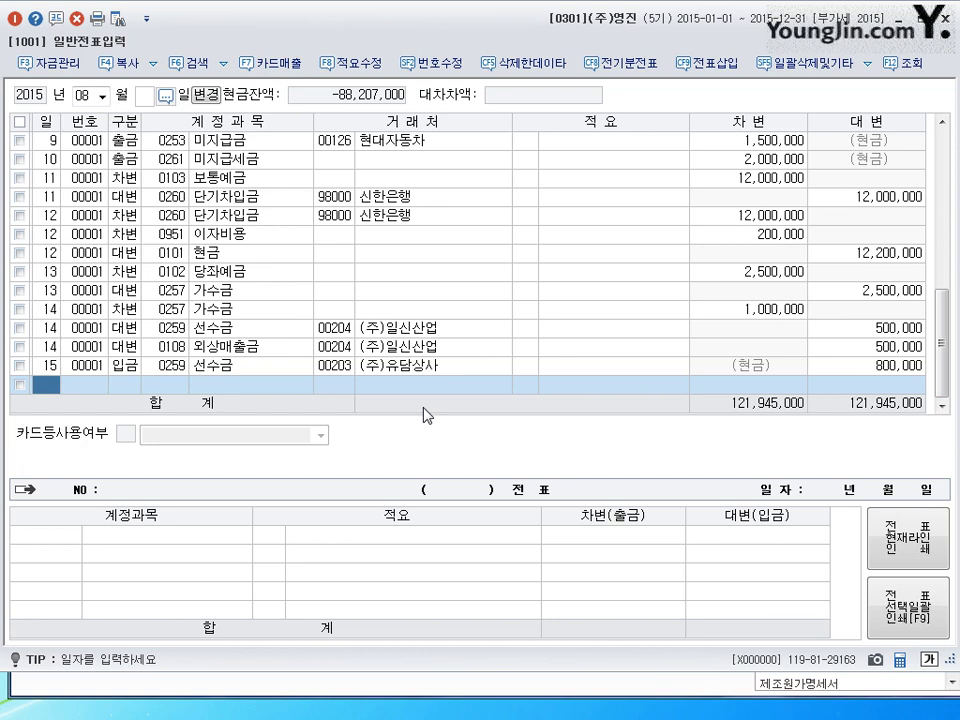
Step: Enter a debit line dated August 16 for account 0259 선수금, partner (주)오산공업, with the amount 500,000
text(16)
key(Return)
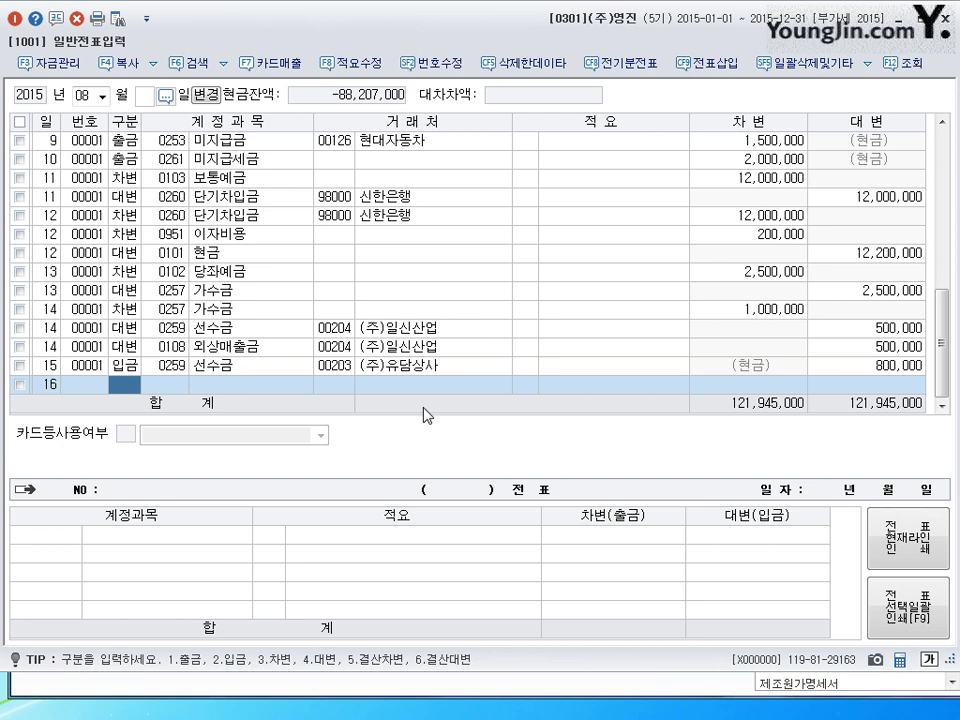
text(3)
key(Return)
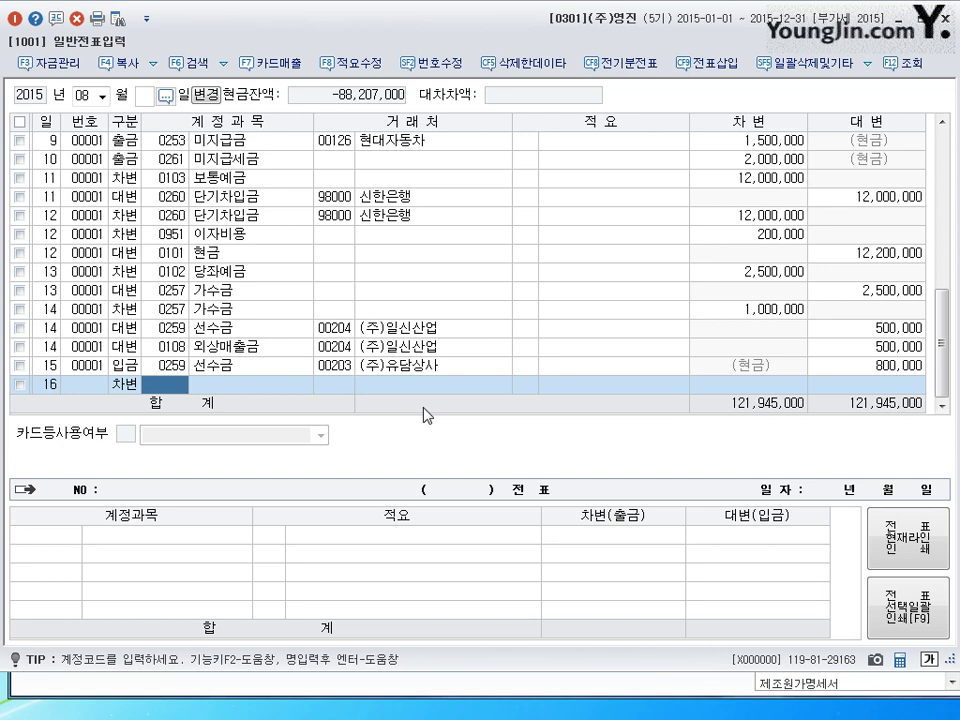
text(259)
key(Return)
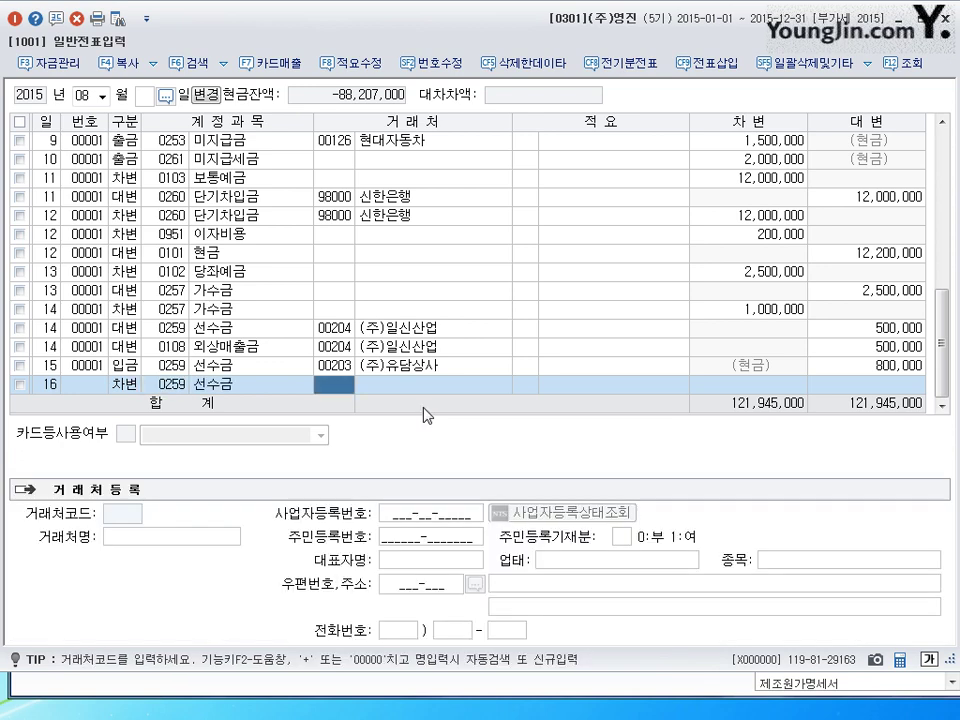
text(오시ㄴ)
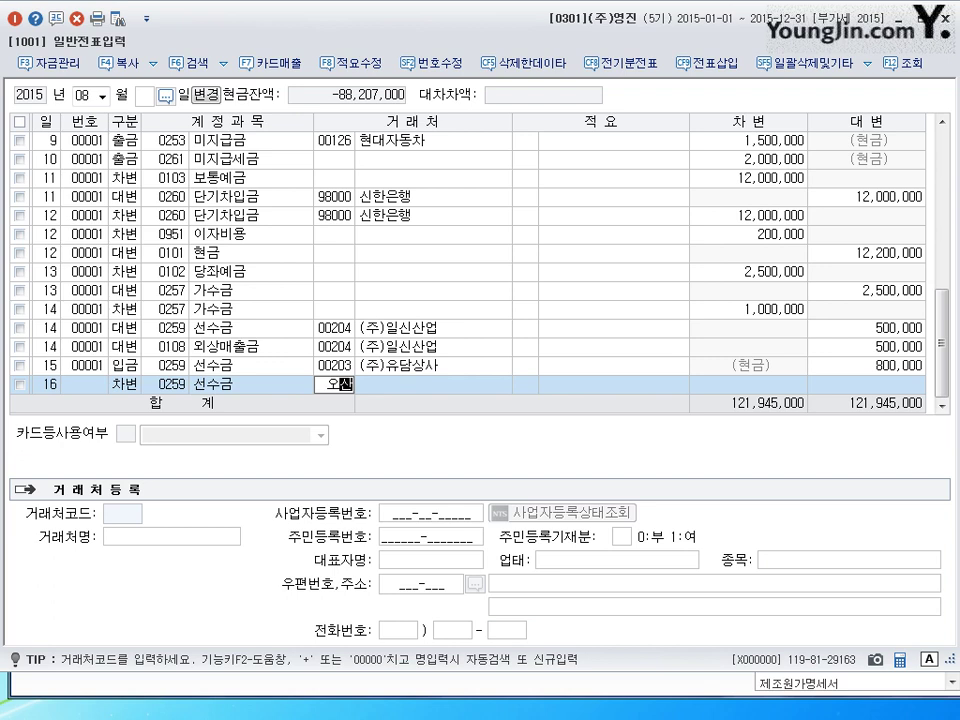
key(Return)
key(Return)
key(Return)
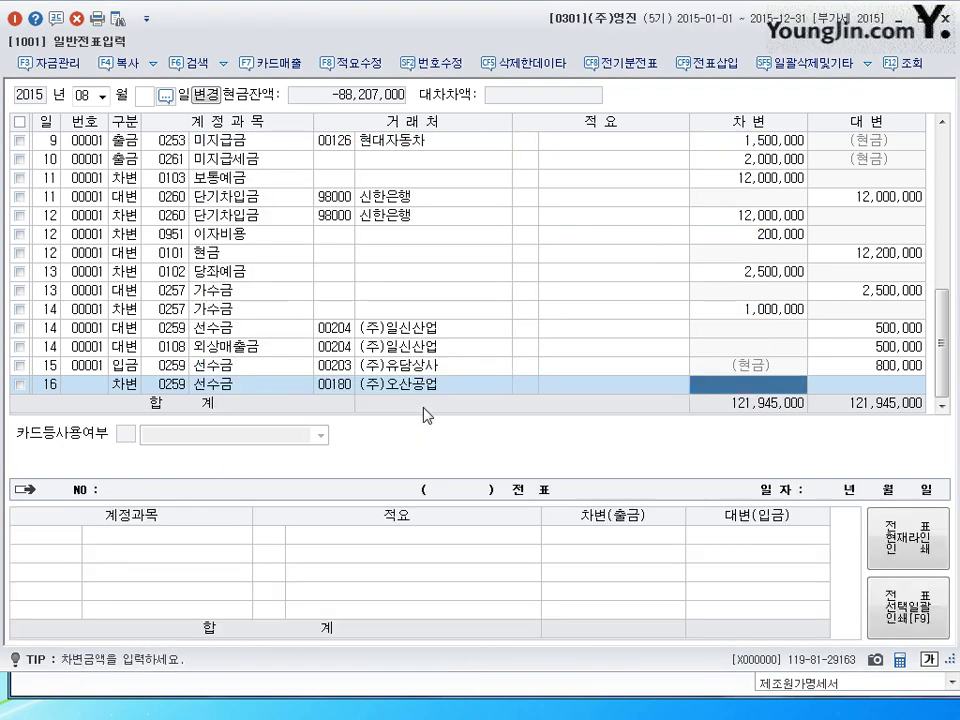
text(5000000)
key(Return)
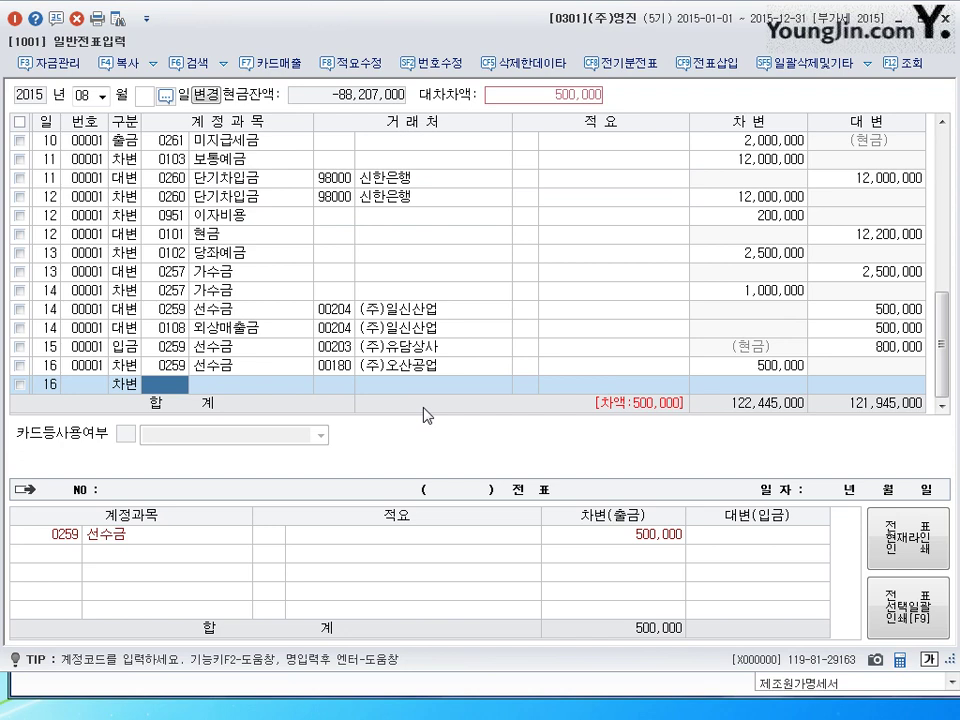
Step: Add a 4,500,000 debit line for account 0108 외상매출금 with partner (주)오산공업 to the August 16 voucher
text(108)
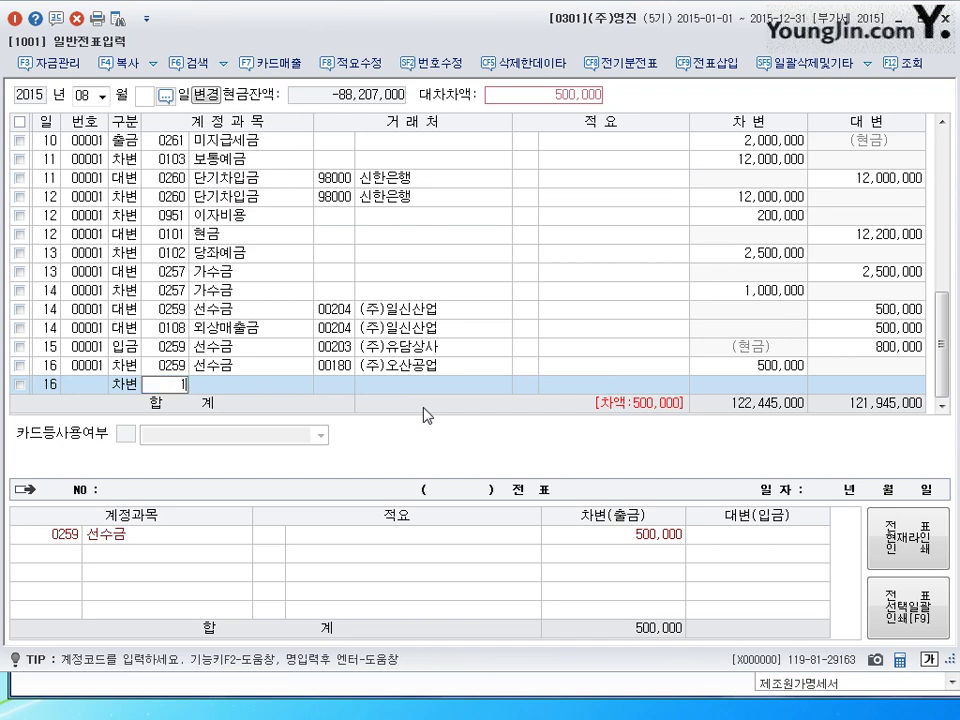
key(Return)
text(00180)
key(Return)
key(Return)
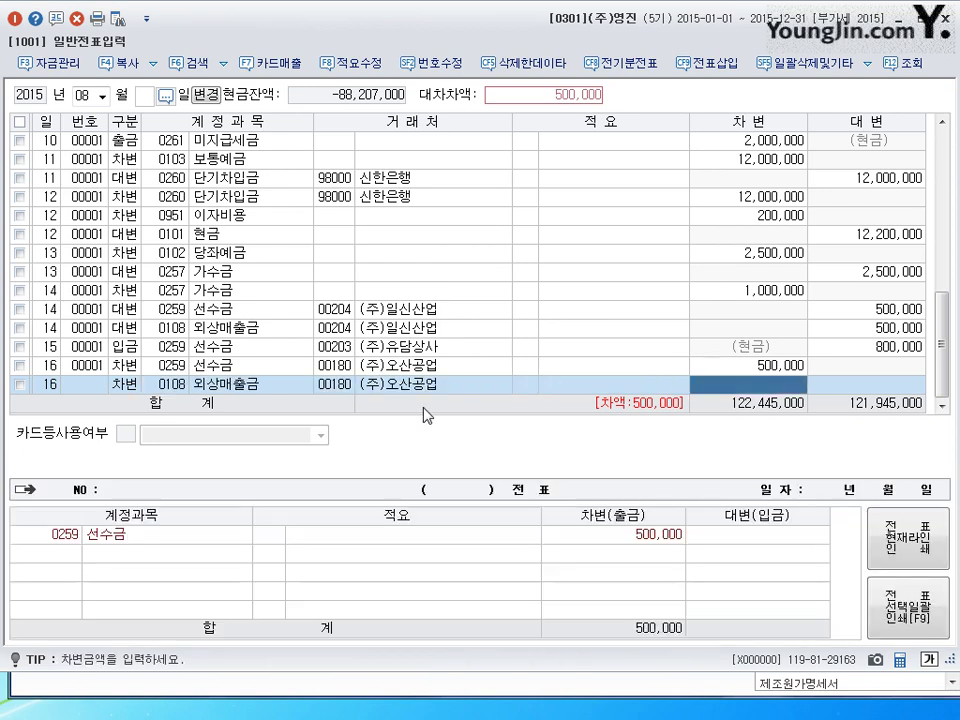
text(4,500,000)
key(Return)
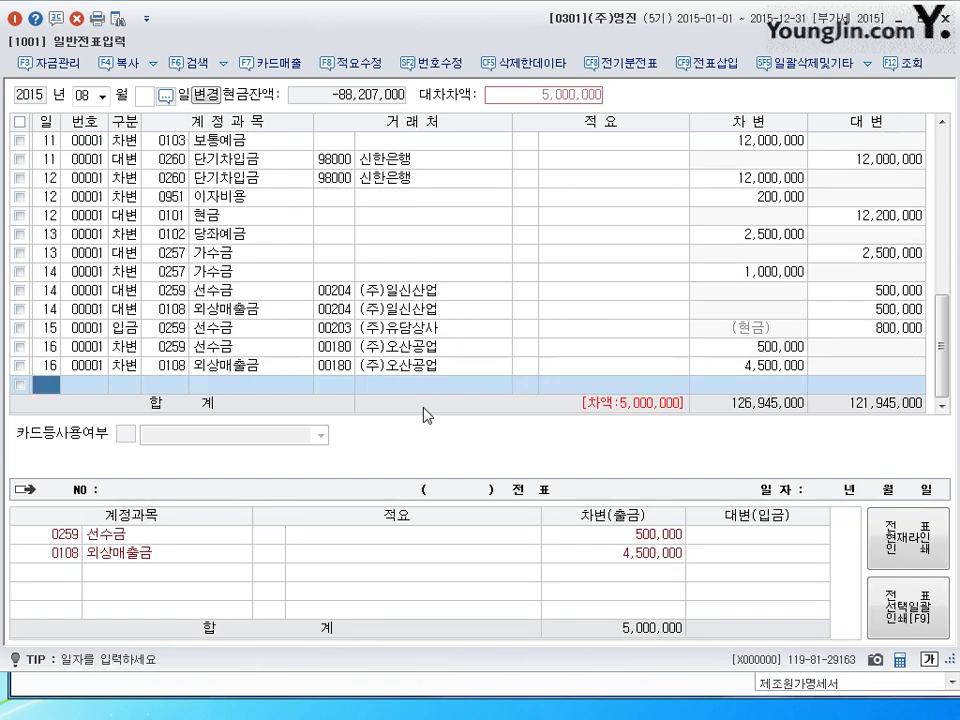
Step: Complete the August 16 voucher with a 5,000,000 credit line for account 0401 상품매출 and no partner
key(Return)
text(4)
key(Return)
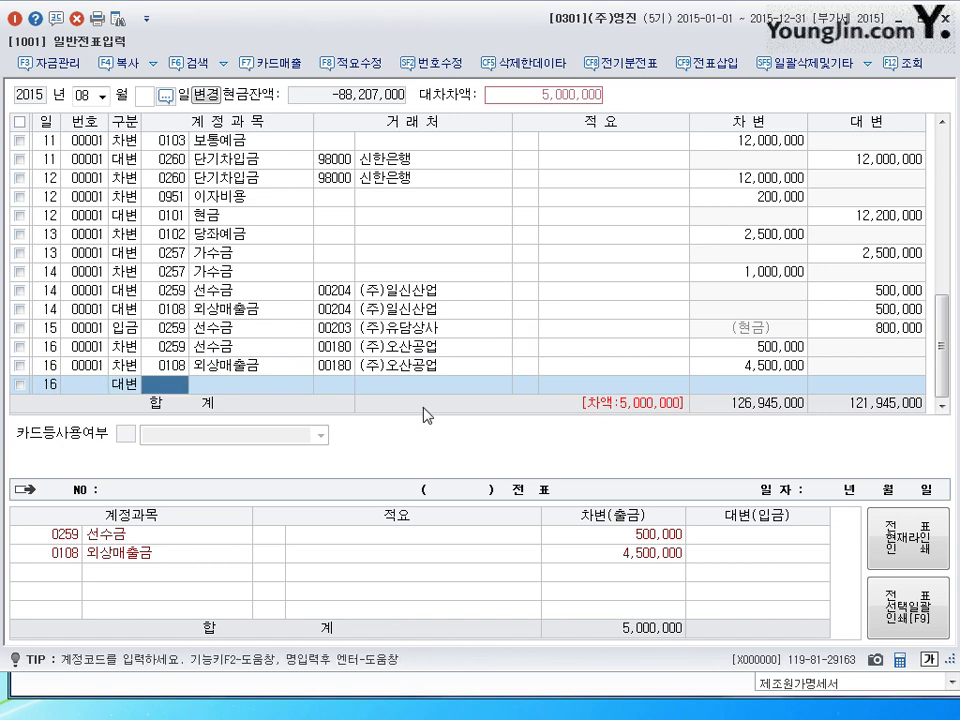
text(401)
key(Return)
key(Return)
key(Return)
key(Return)
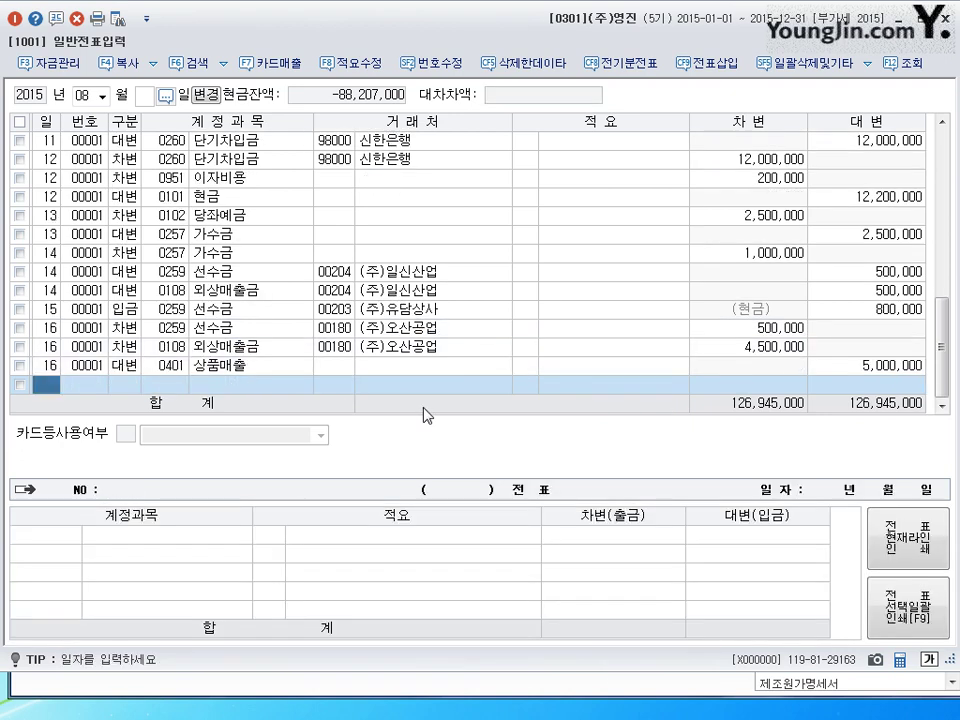
Step: Enter a debit line dated August 17 for account 0801 급여 without a partner, with the amount 17,601,800
text(17)
key(Return)
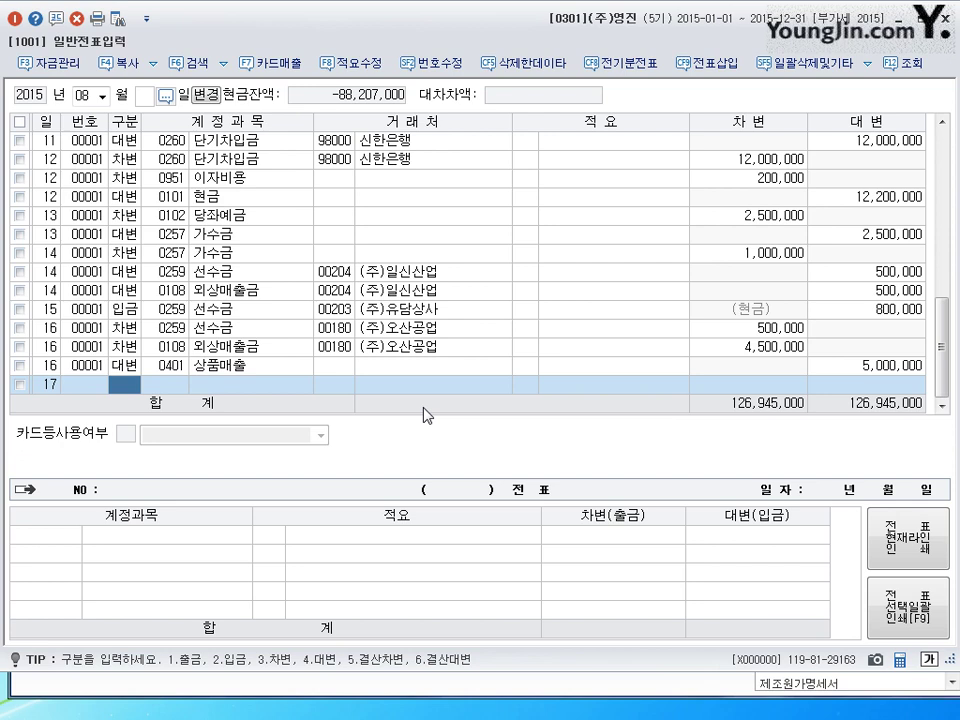
text(3)
key(Return)
text(801)
key(Return)
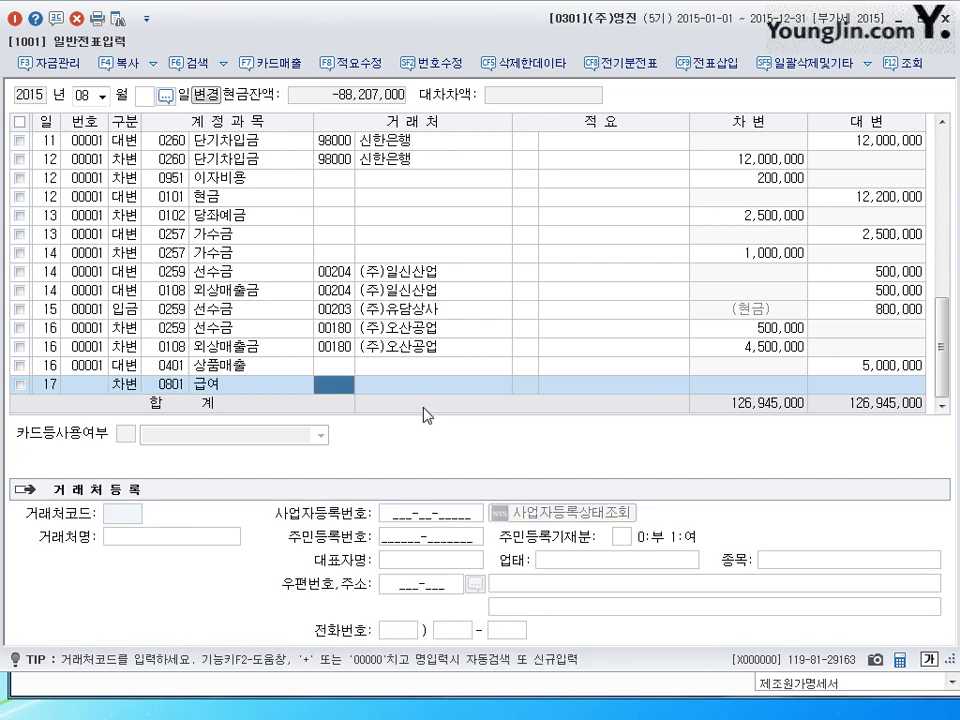
key(Return)
key(Return)
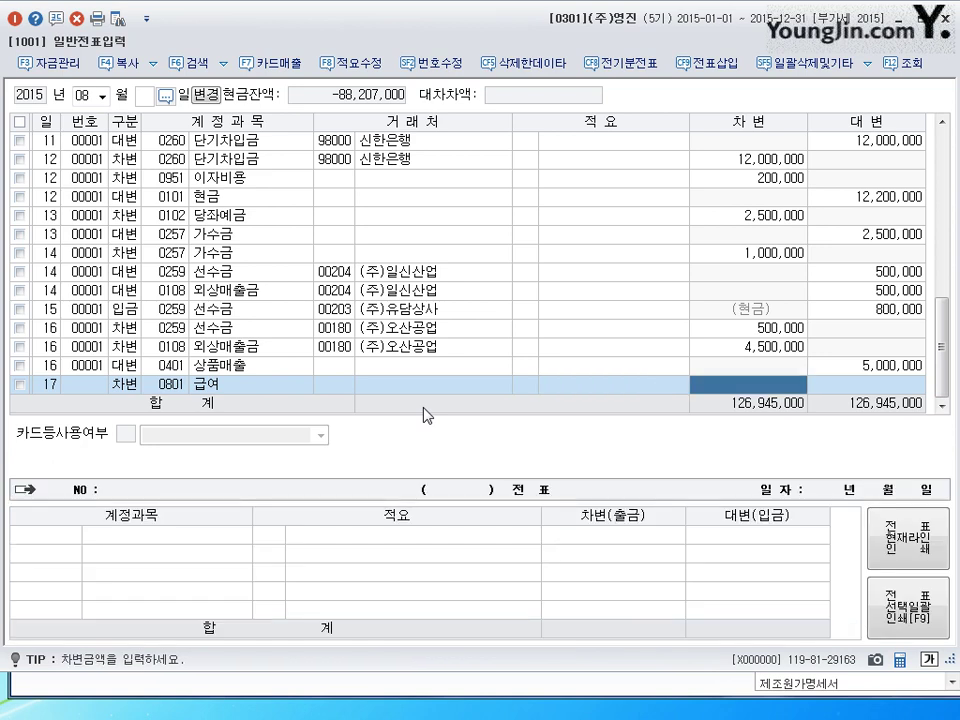
text(17,60)
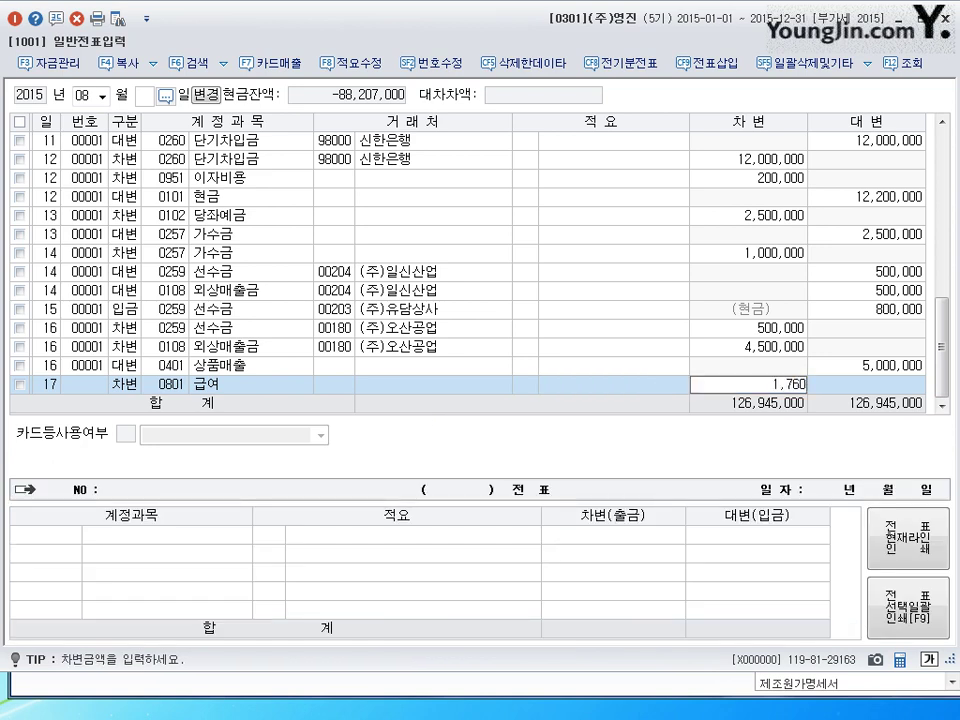
text(1,800)
key(Return)
Step: Add a 43,115,400 debit line for account 0504 임금 with no partner to the August 17 voucher
text(504)
key(Return)
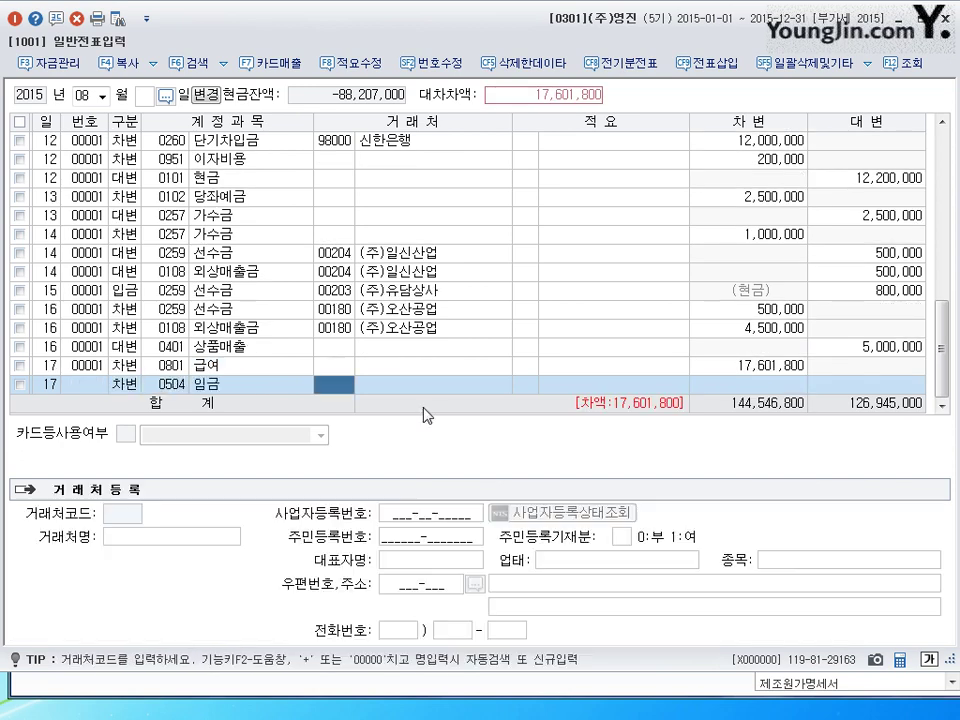
key(Return)
key(Return)
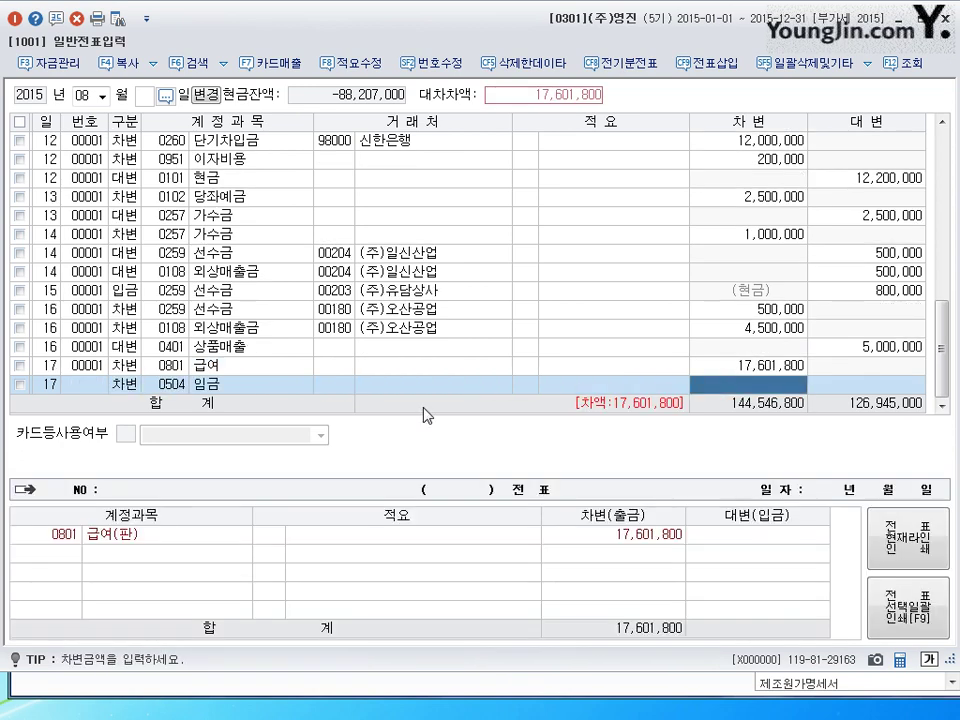
text(4)
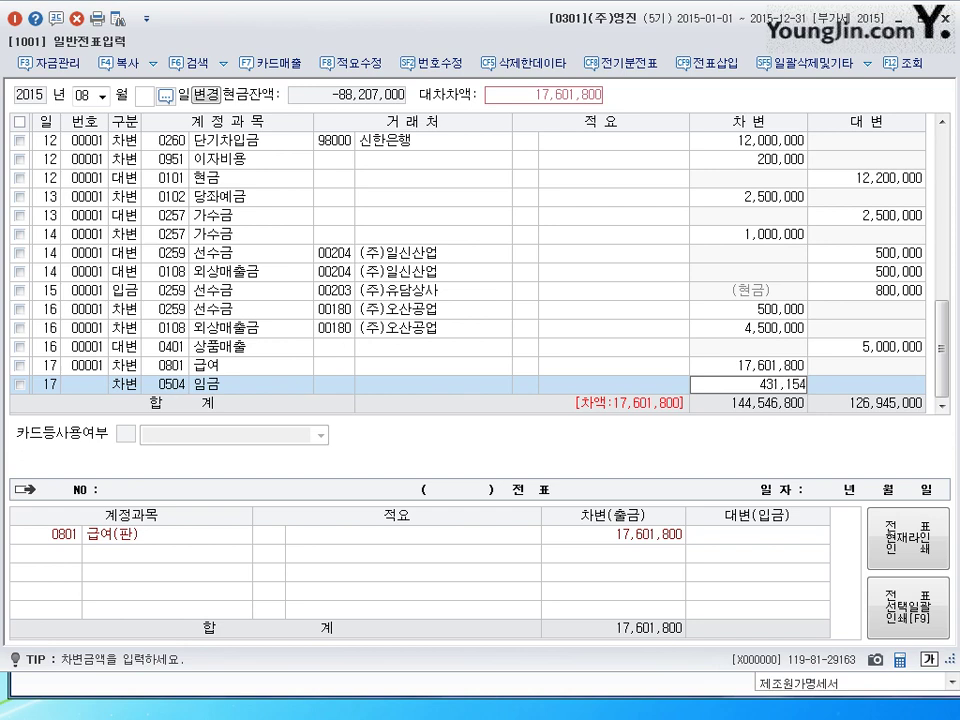
text(3,115,400)
key(Return)
Step: Add a credit line for account 0254 예수금 to the August 17 voucher and set its amount to 5,295,900
text(4)
key(Return)
text(25)
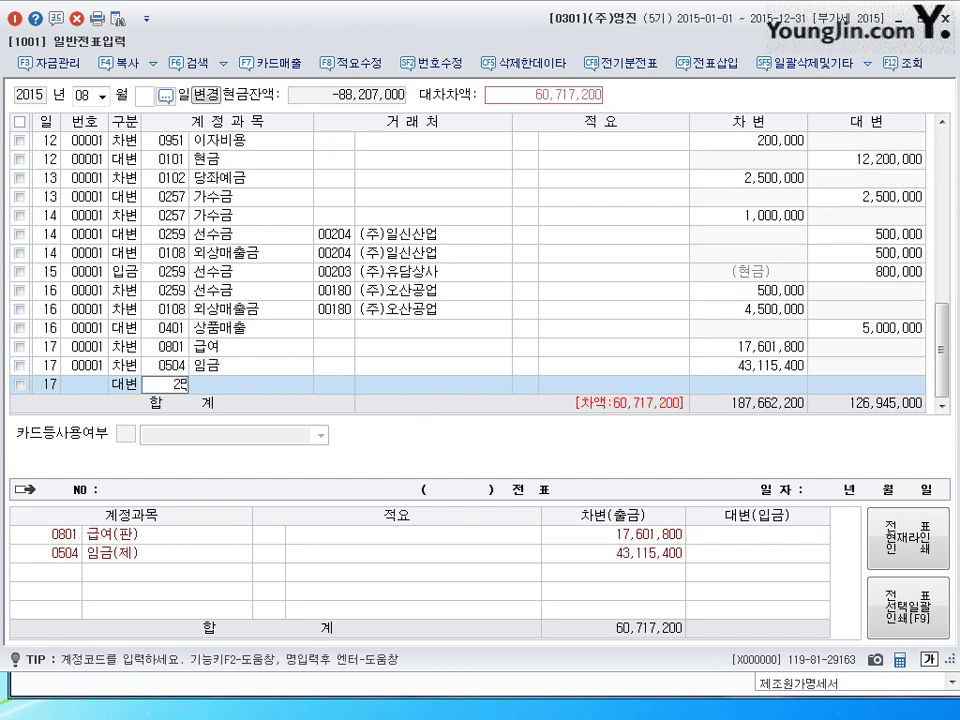
text(4)
key(Return)
key(Return)
key(Return)
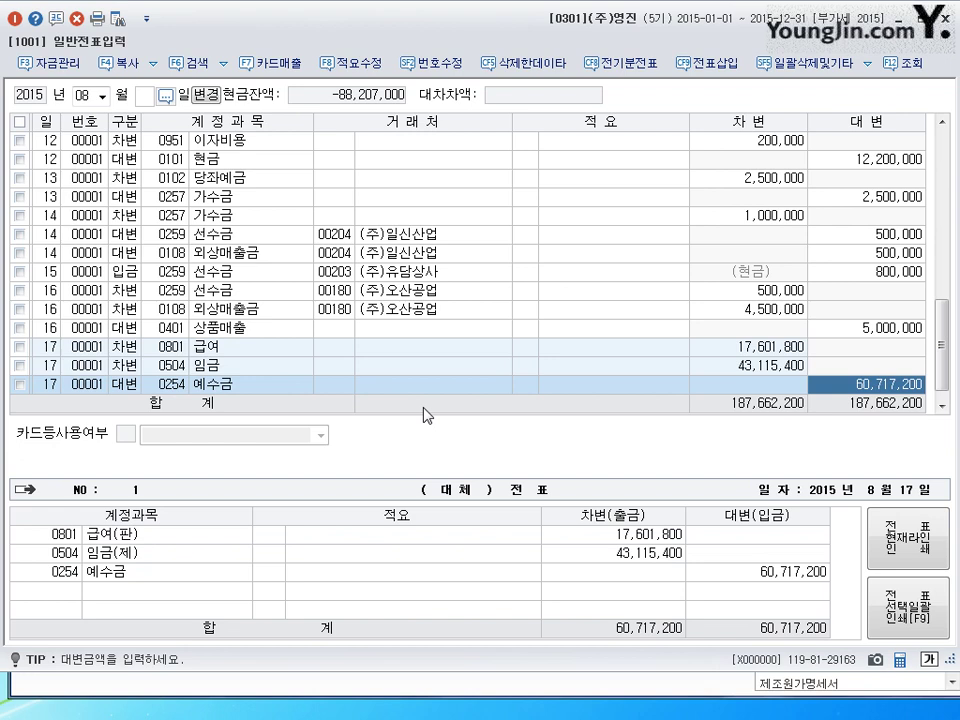
text(5295)
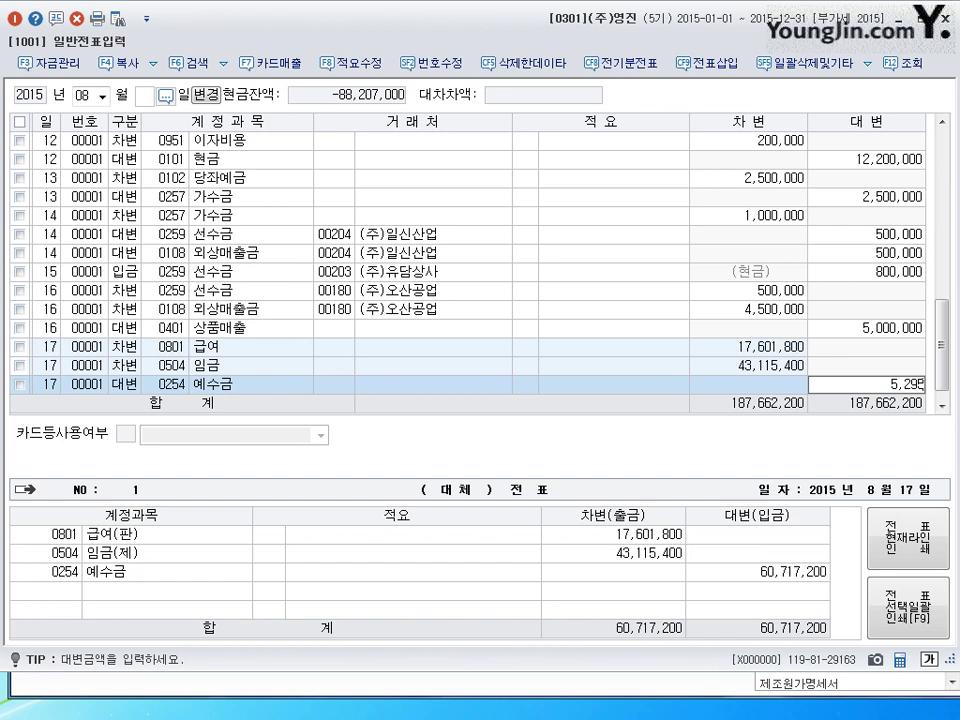
text(900)
key(Return)
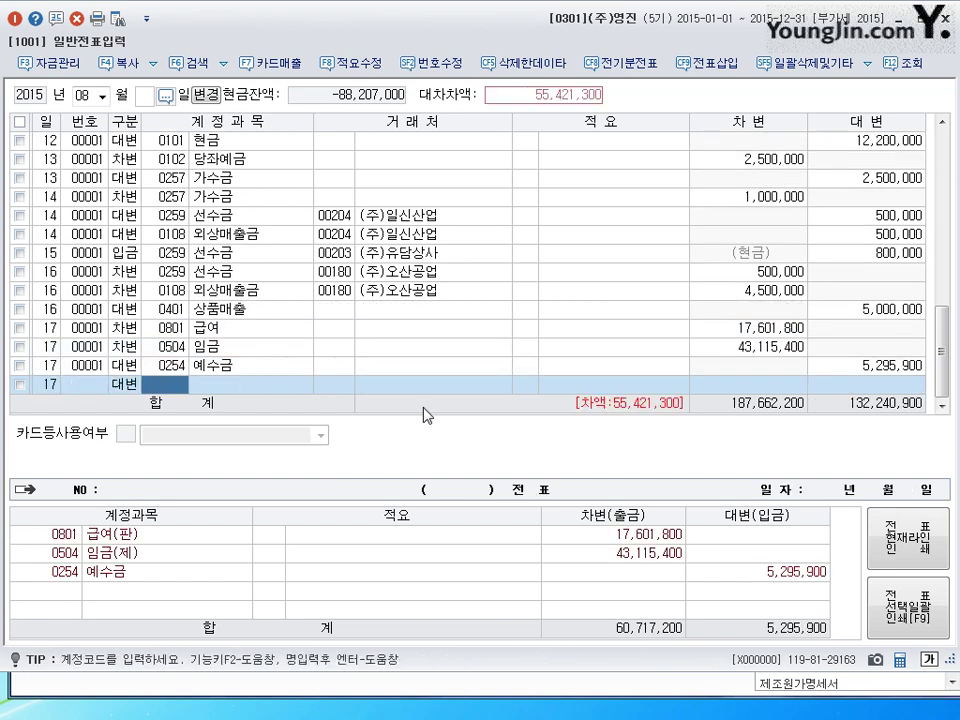
Step: Complete the August 17 voucher with a 55,421,300 credit line for account 0103 보통예금 and no partner
text(0103)
key(Return)
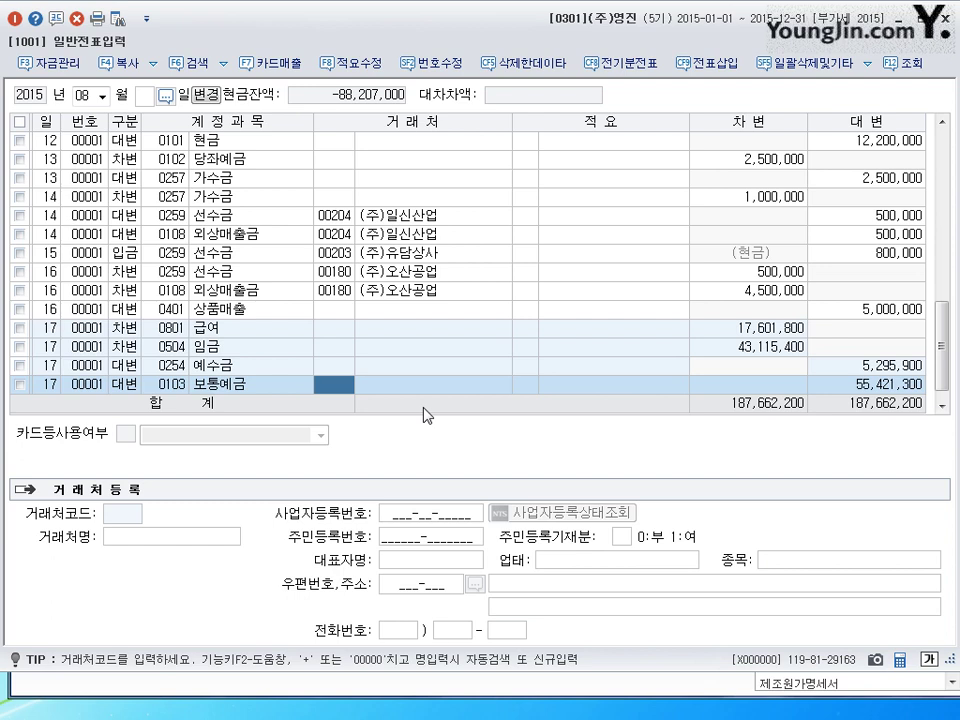
key(Return)
key(Return)
key(Return)
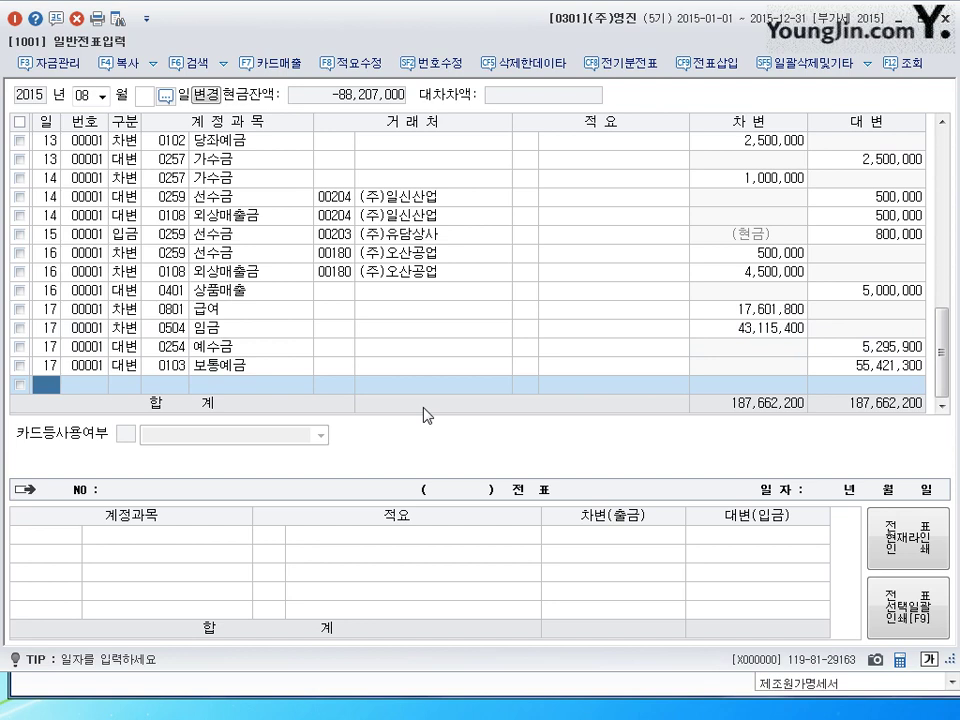
Step: Enter a cash payment (출금) line dated August 18 for account 0254 예수금, no partner, with the amount 126,000
text(18)
key(Return)
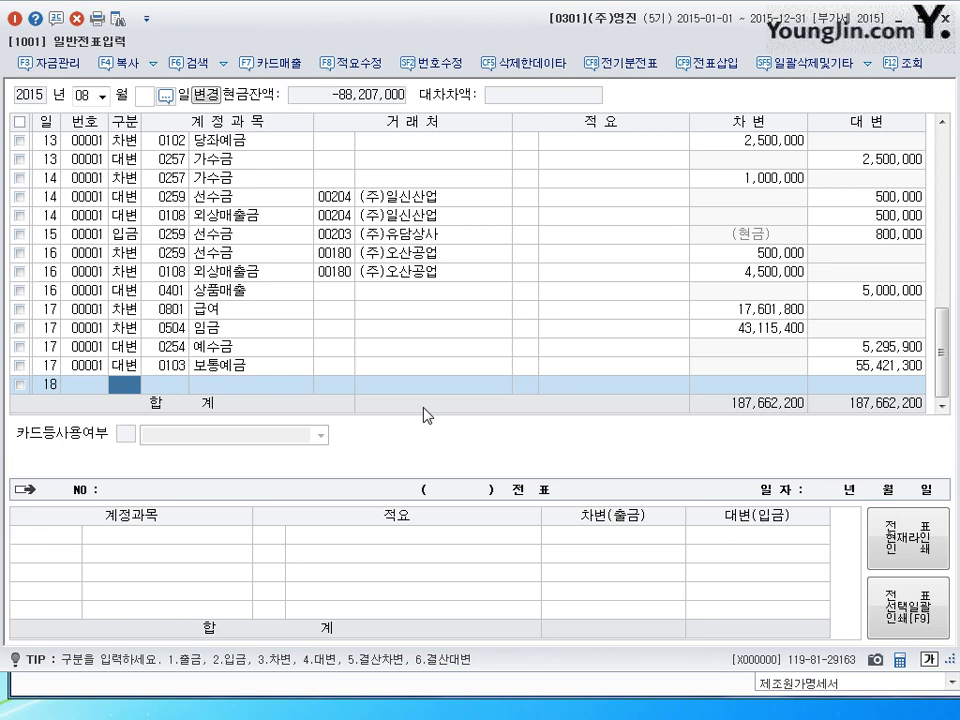
text(1)
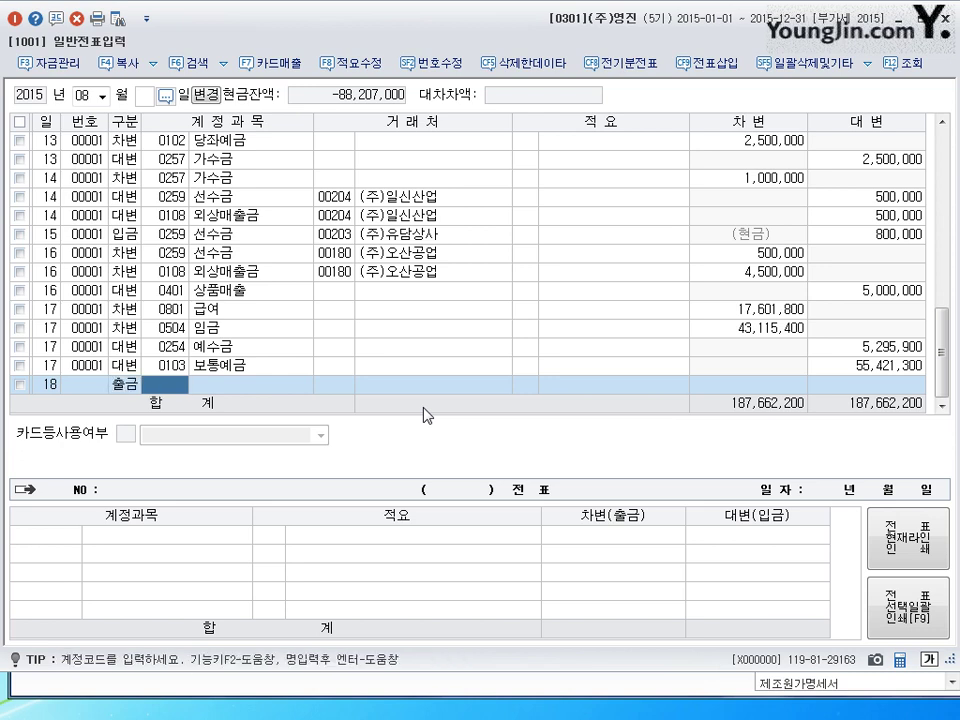
text(254)
key(Return)
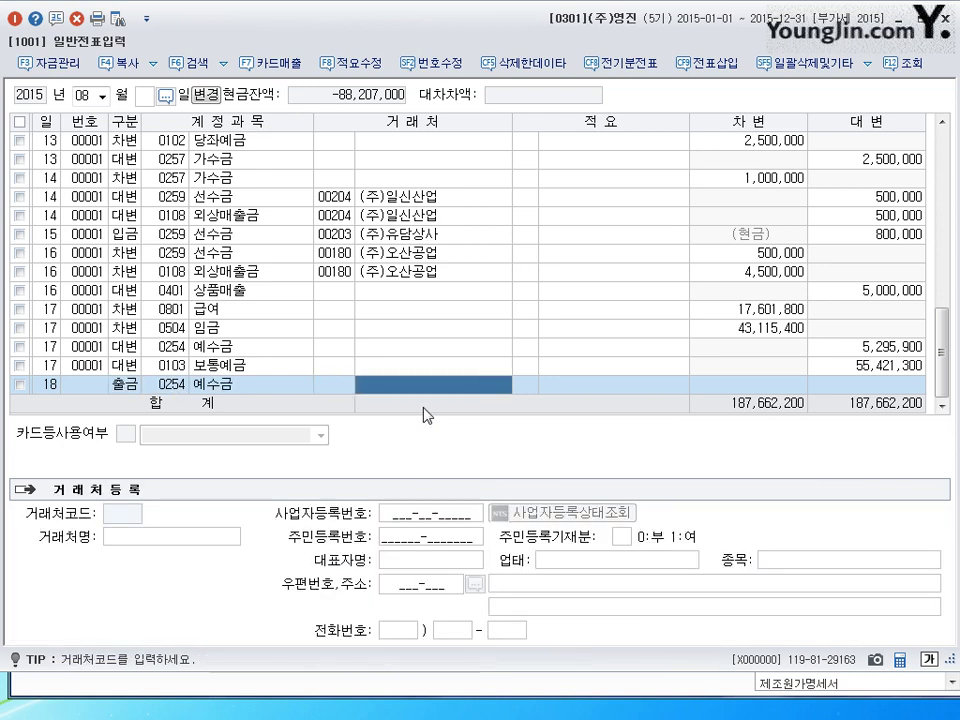
key(Return)
key(Return)
text(1260000)
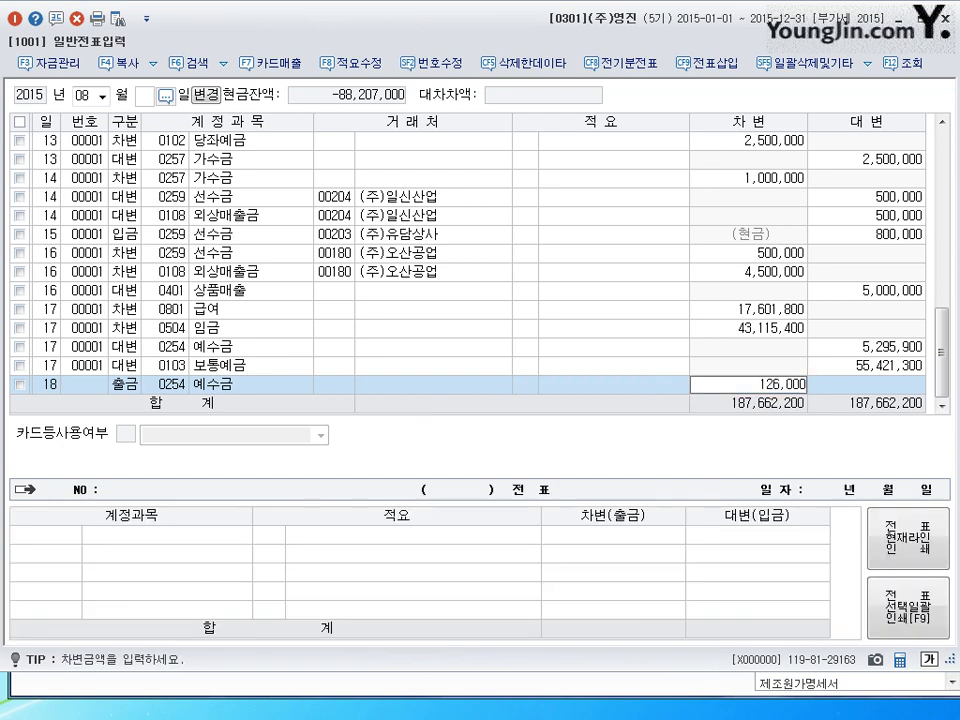
key(Return)
Step: Enter a debit line dated August 19 for account 0951 이자비용 without a partner, with the amount 1,000,000
text(19)
key(Return)
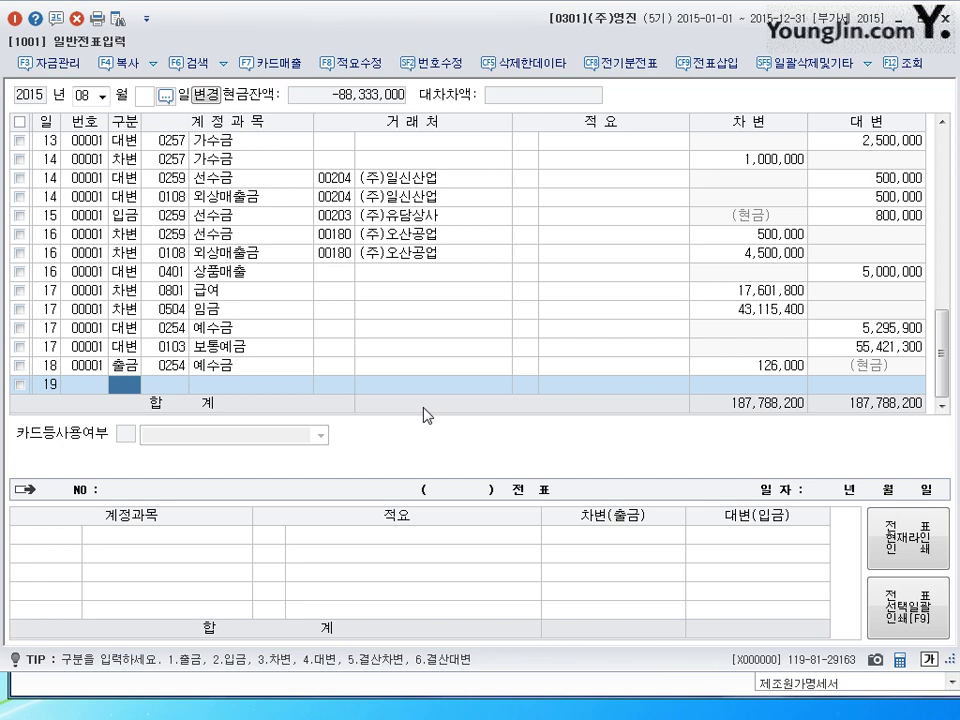
key(3)
key(Return)
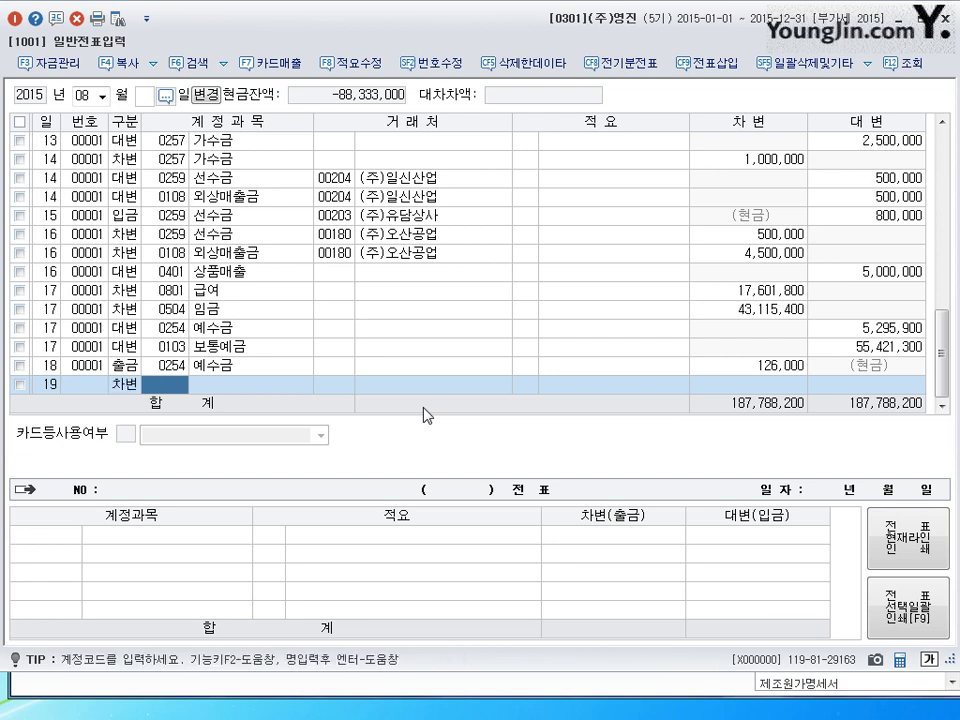
text(951)
key(Return)
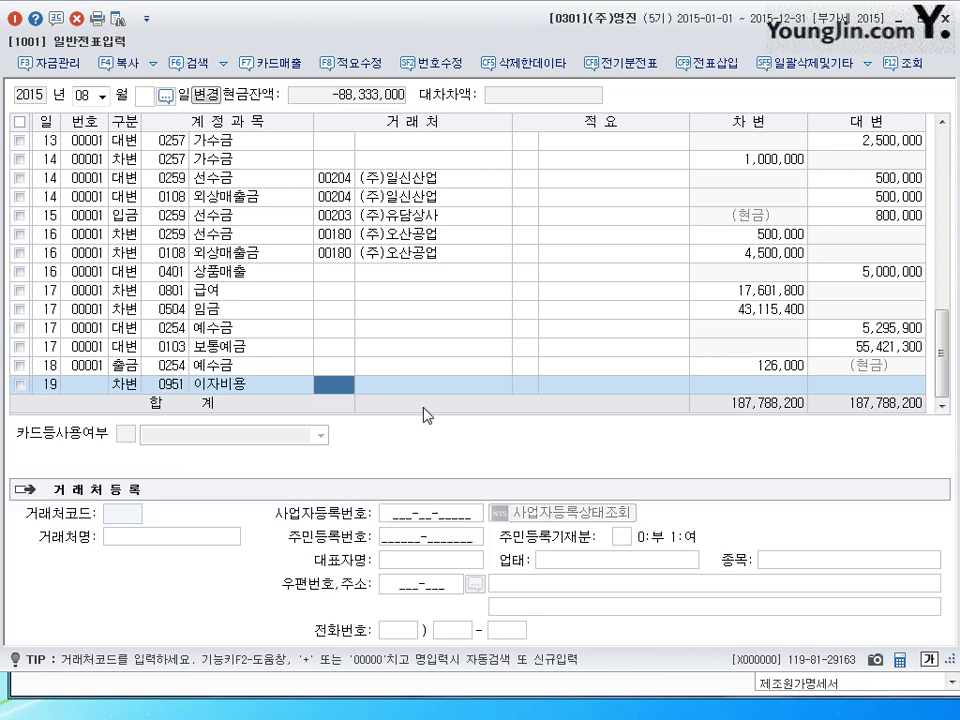
key(Return)
key(Return)
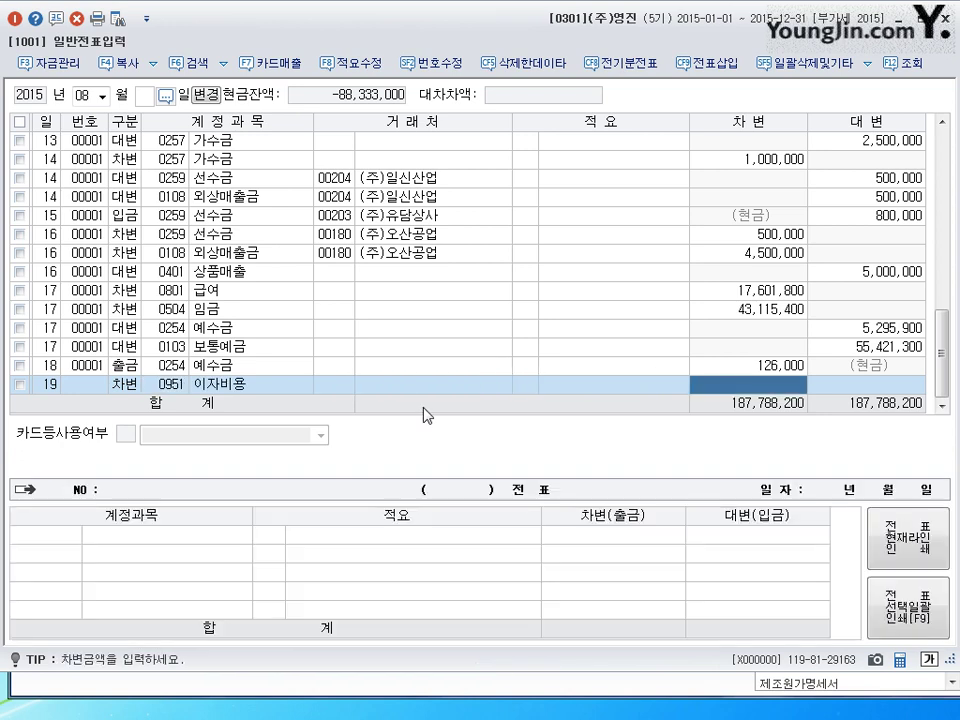
text(1,000,000)
key(Return)
Step: Add a credit line for account 0254 예수금 to the August 19 voucher and set its amount to 275,000
key(4)
key(Return)
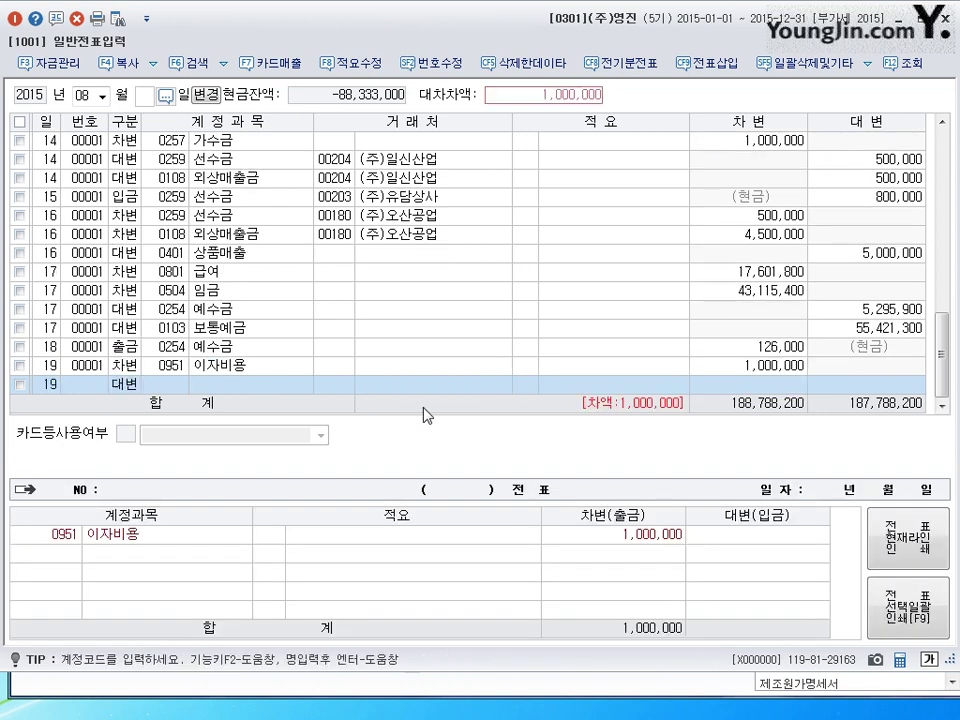
text(254)
key(Return)
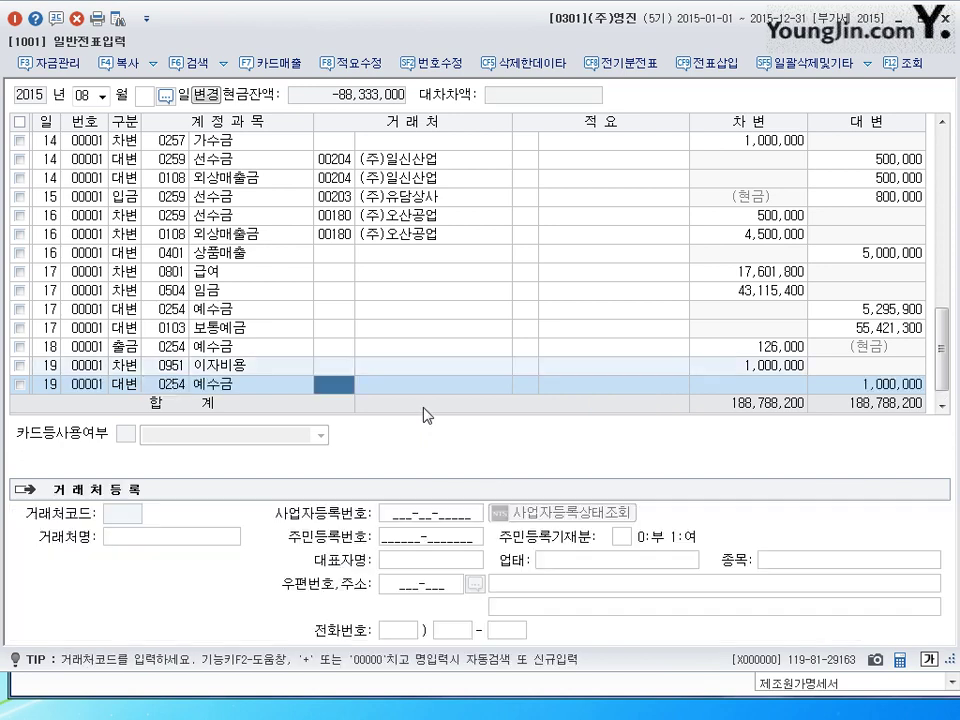
key(Return)
key(Return)
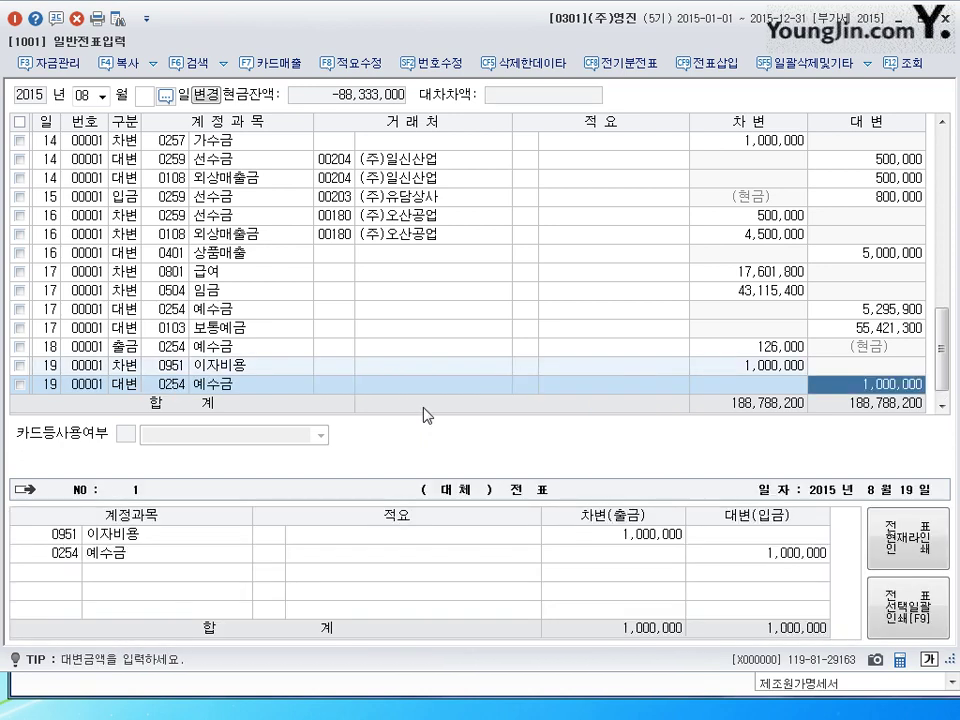
text(275)
key(Return)
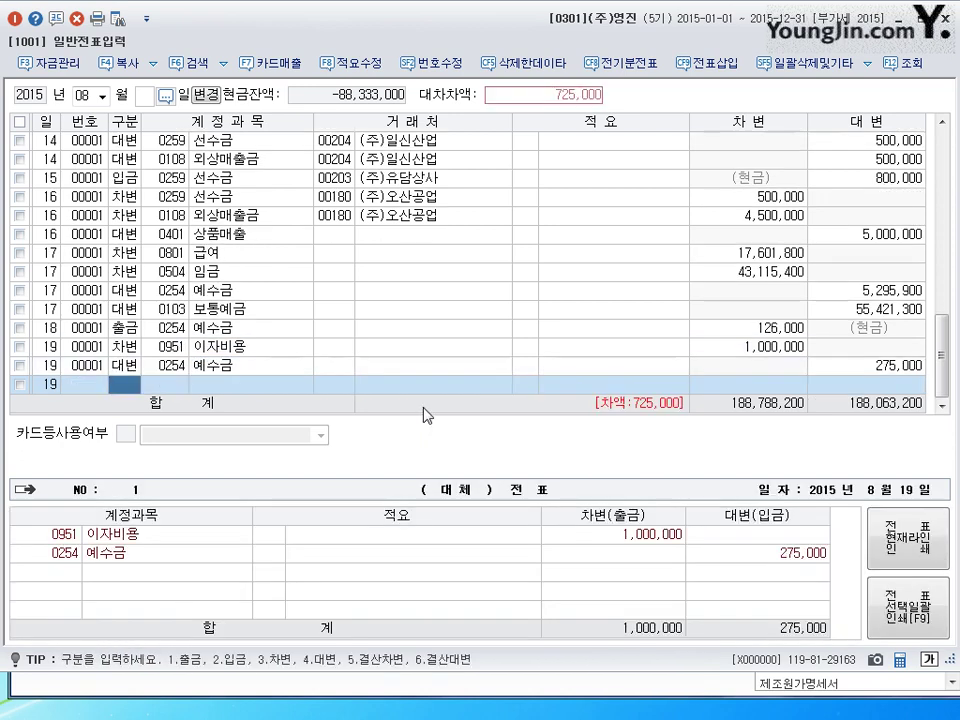
Step: Complete the August 19 voucher with a 725,000 credit line for account 0101 현금 and no partner
text(4)
text(101)
key(Return)
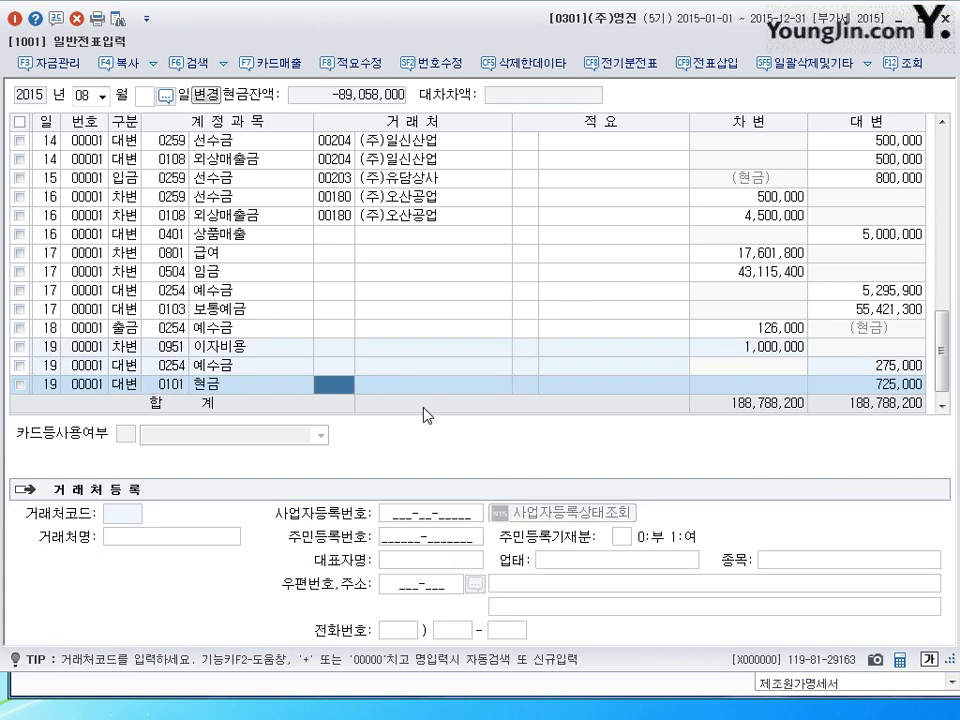
key(Return)
key(Return)
key(Return)
Step: Abandon the new August 20 line and switch the journal entry date to March 31, 2015
text(20)
key(Return)
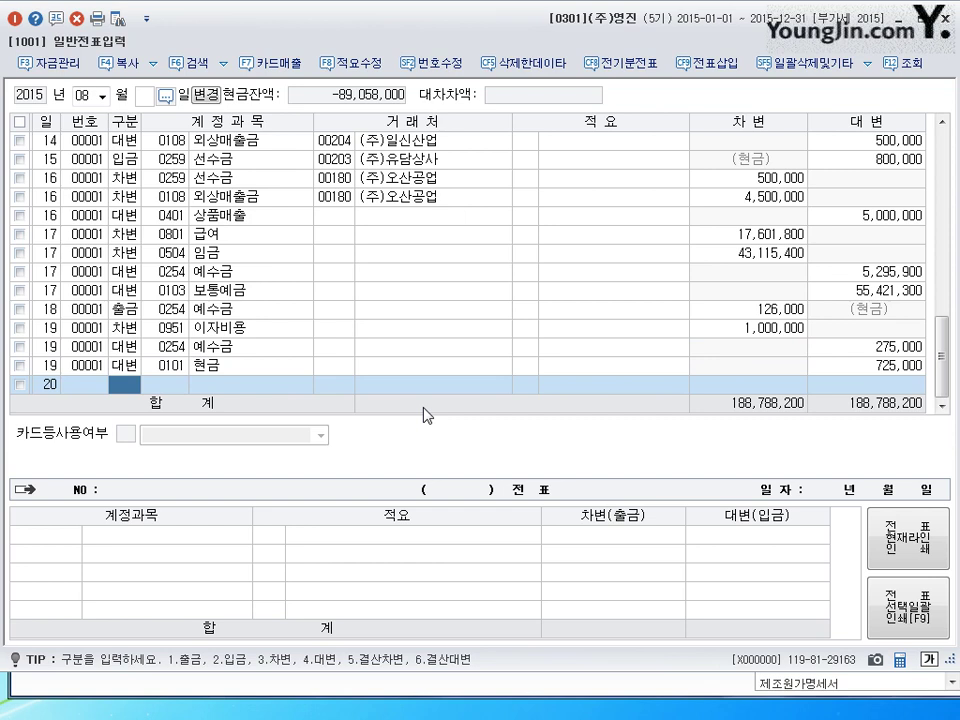
key(Escape)
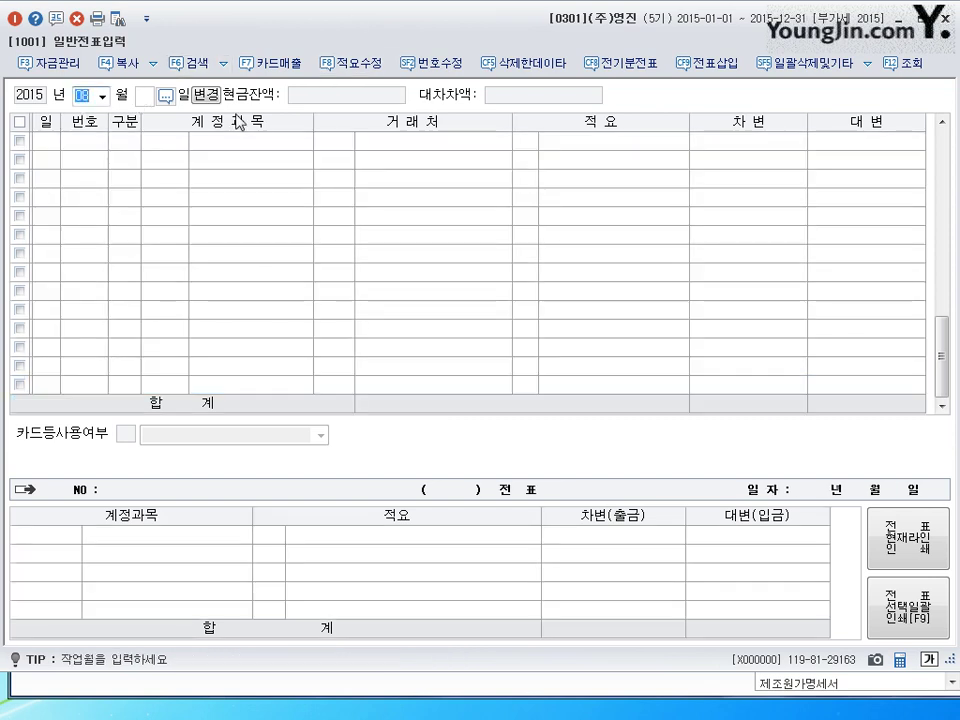
text(03)
key(Return)
text(31)
key(Return)
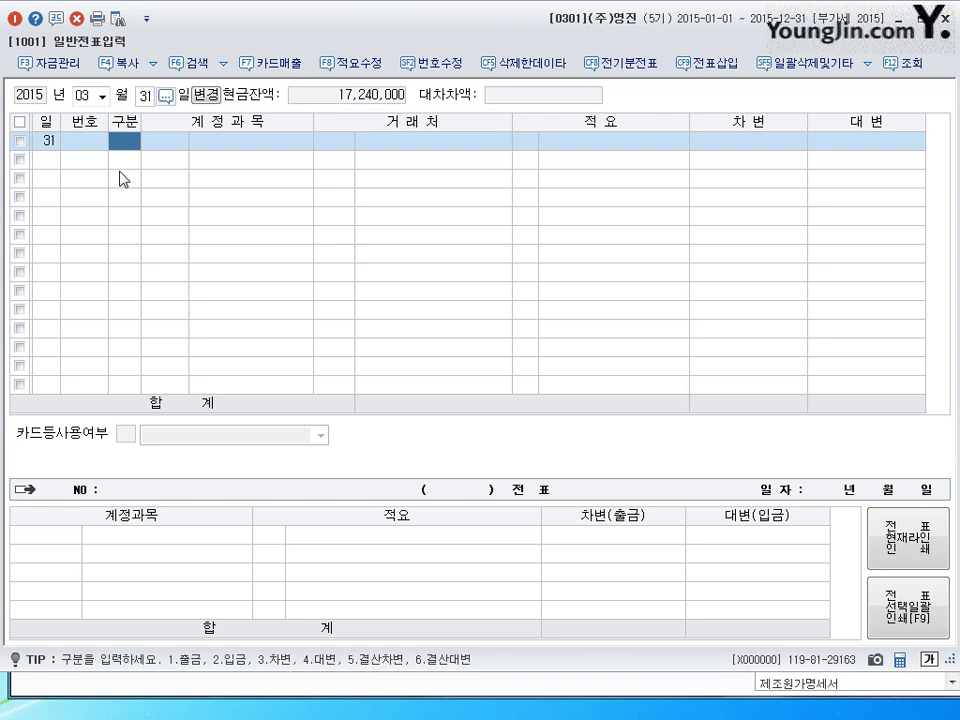
Step: Enter a cash payment (출금) line dated March 31 for account 0265 미지급배당금, no partner, with the amount 10,000,000
text(1)
key(Return)
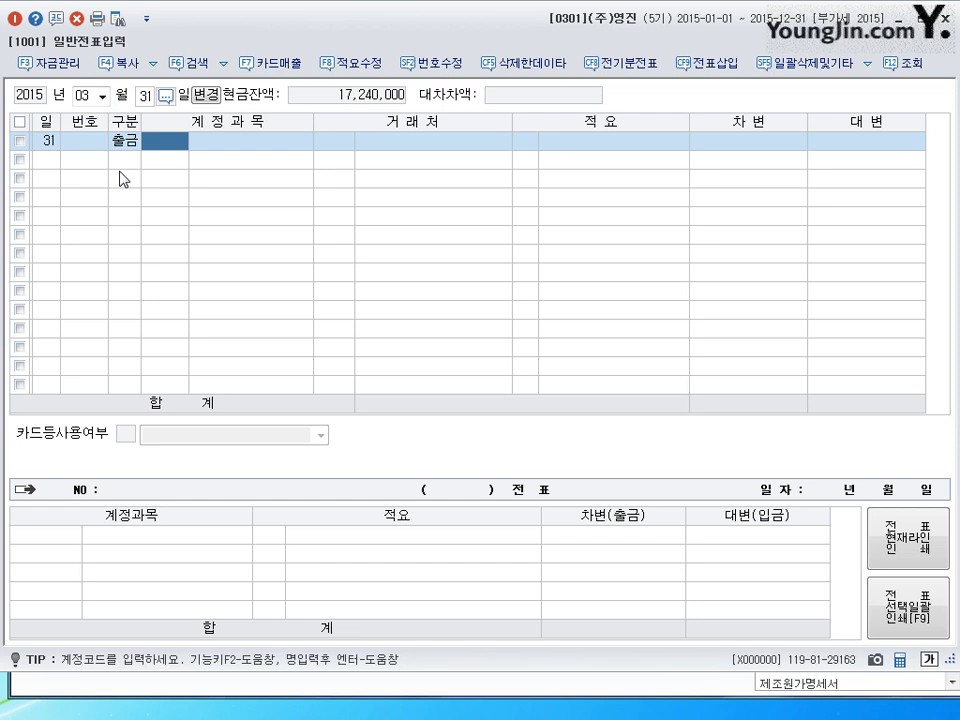
text(0265)
key(Return)
key(Return)
key(Return)
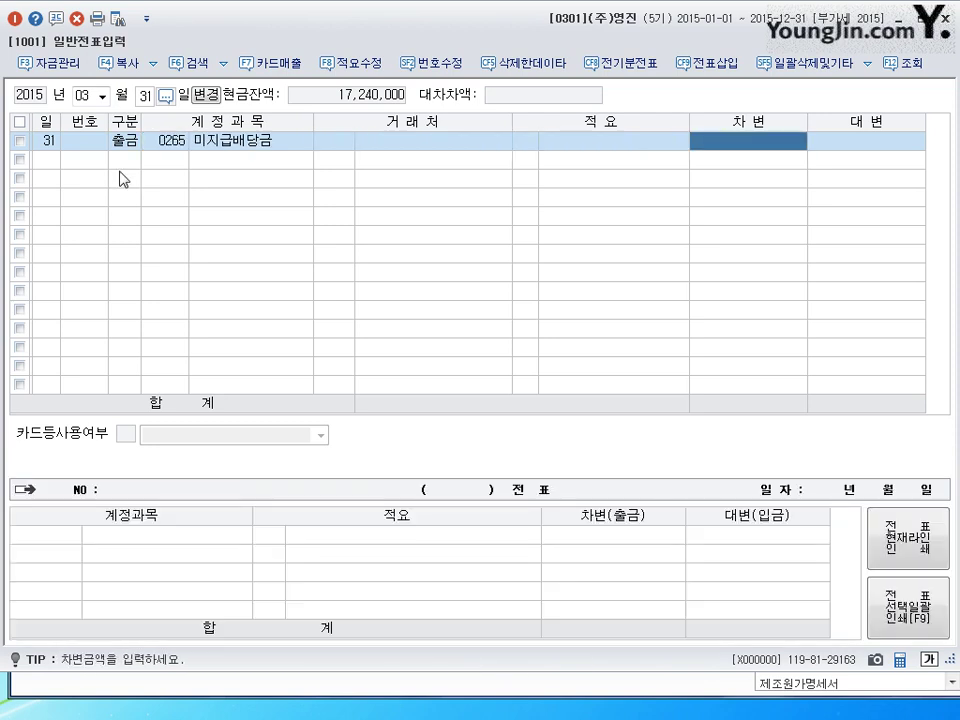
text(10000000)
key(Return)
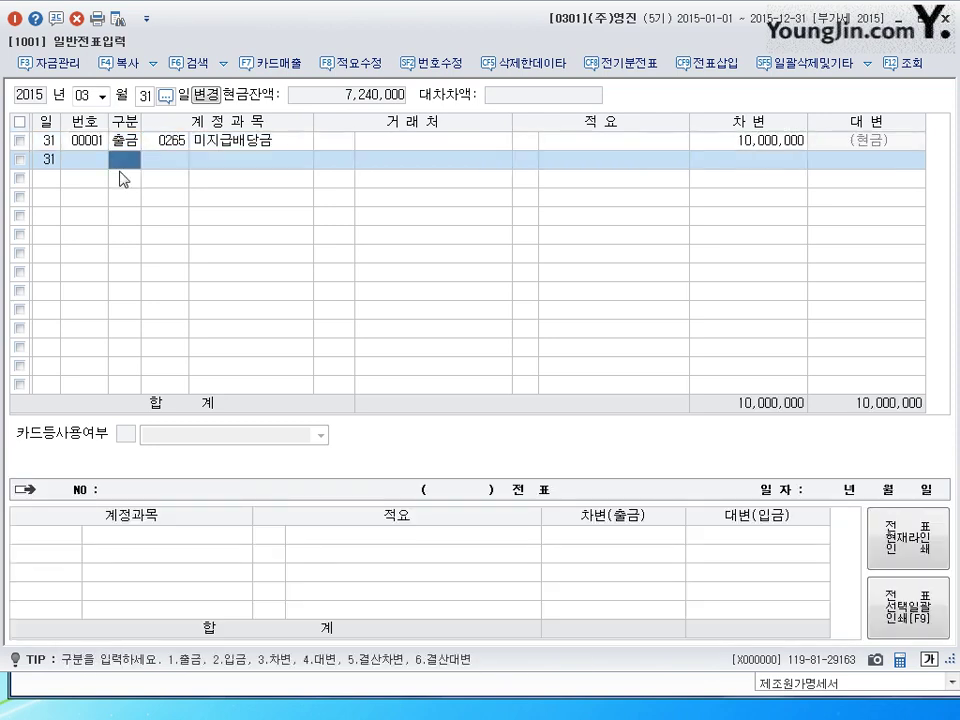